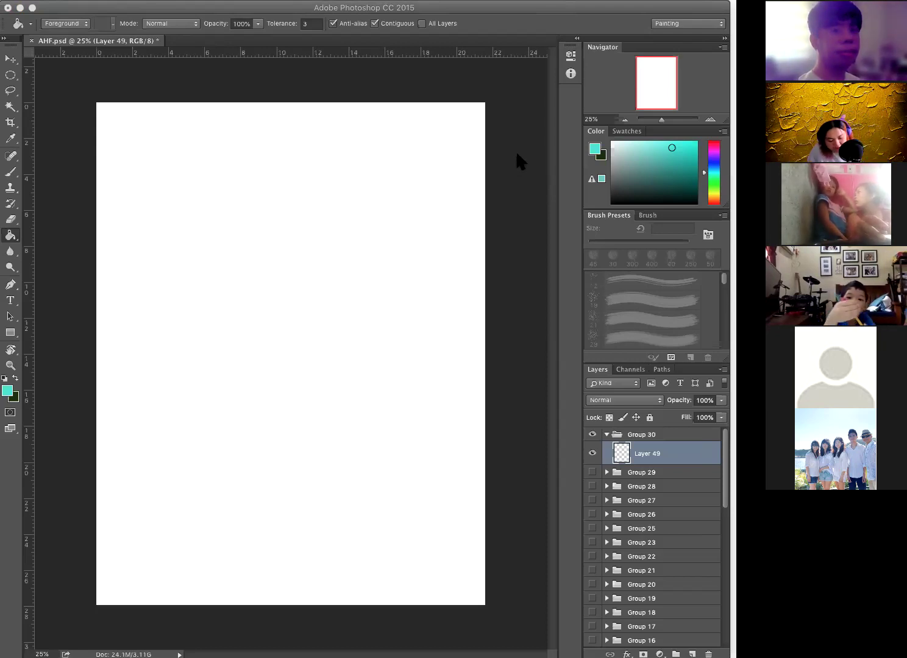
pyautogui.click(466, 78)
pyautogui.press('r')
pyautogui.moveTo(476, 78); pyautogui.dragTo(406, 185)
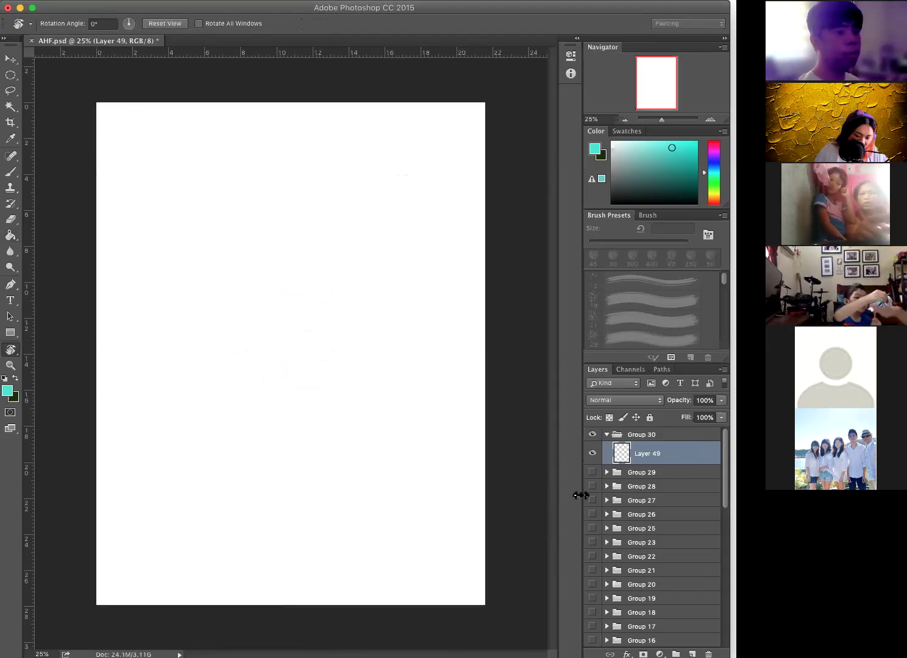
# Switch to the Brush tool and set the foreground color to black.
pyautogui.press('b')
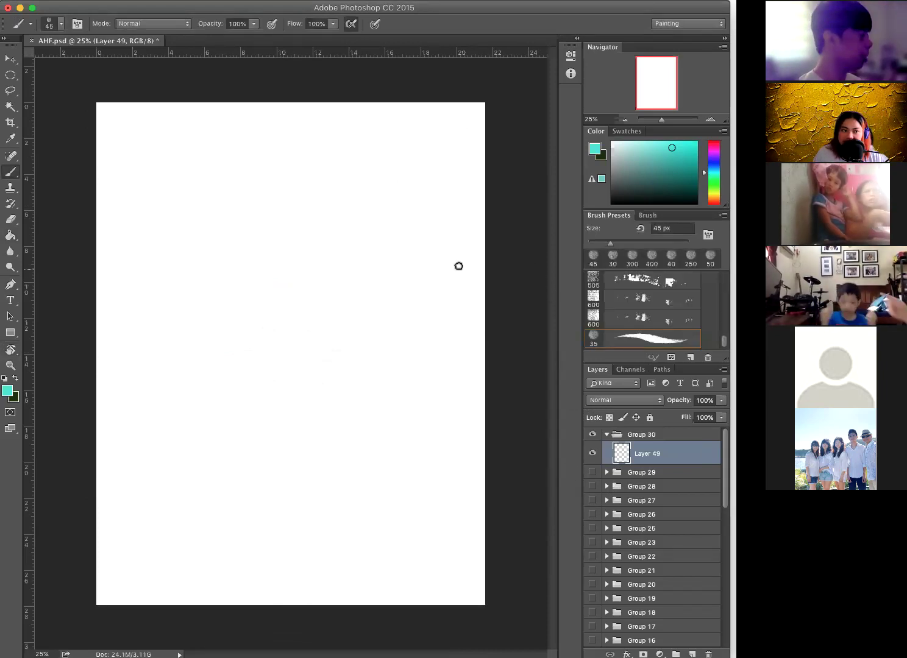
pyautogui.moveTo(671, 175); pyautogui.dragTo(696, 204)
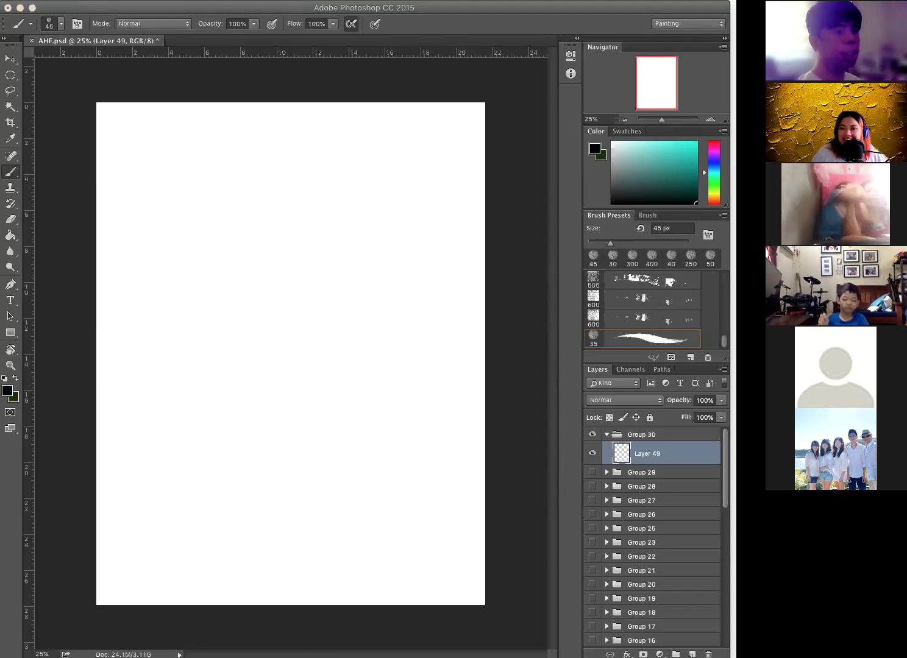
pyautogui.click(511, 261)
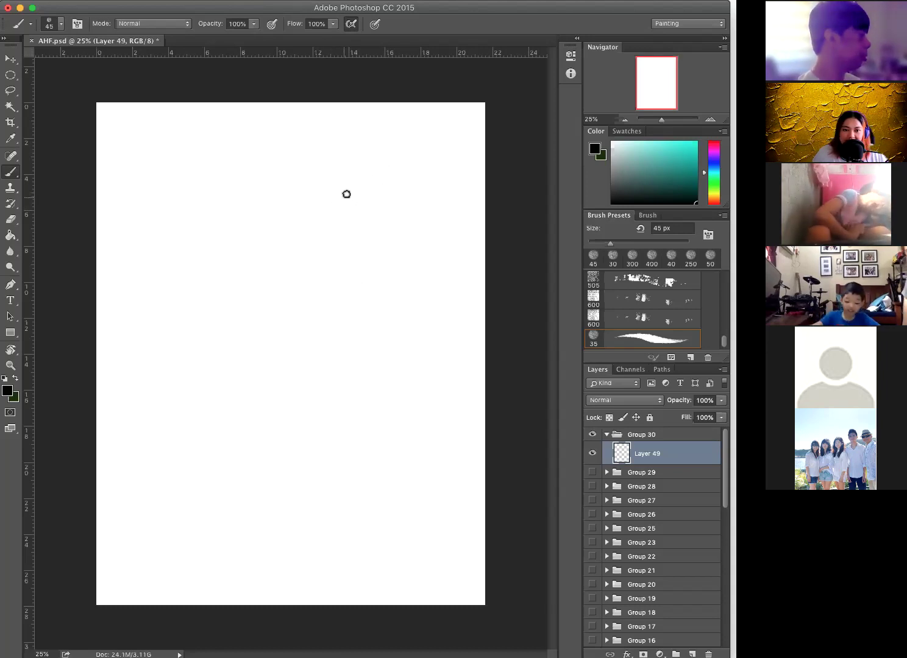
# Draw the head as a small upright oval in the canvas's upper-right area, using a 25 px brush instead of the undone 45 px attempt.
pyautogui.moveTo(374, 178)
pyautogui.mouseDown()
pyautogui.moveTo(352, 196)
pyautogui.moveTo(358, 223)
pyautogui.moveTo(376, 223)
pyautogui.moveTo(387, 203)
pyautogui.moveTo(381, 178)
pyautogui.mouseUp()
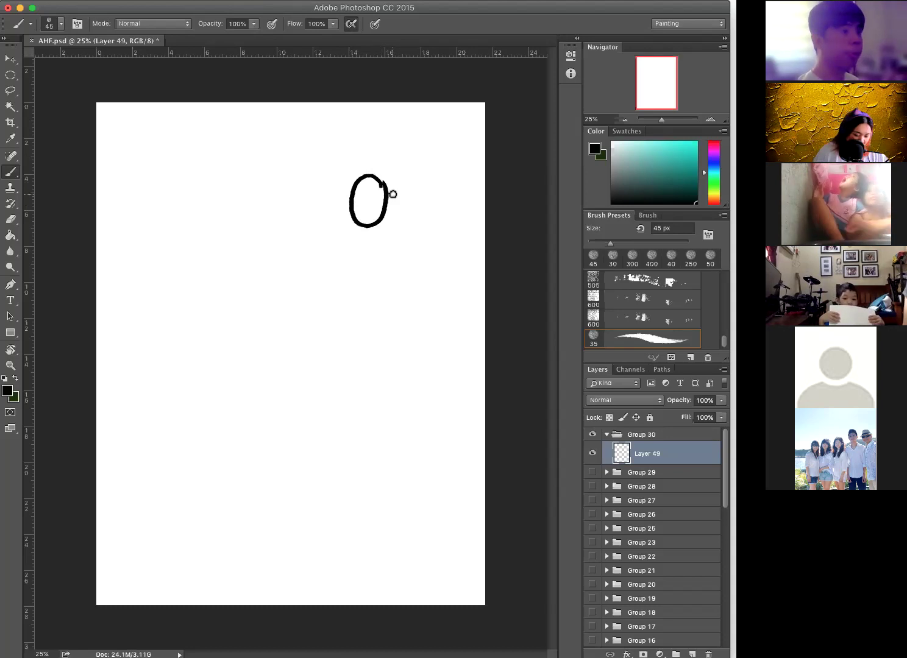
pyautogui.press('super+z')
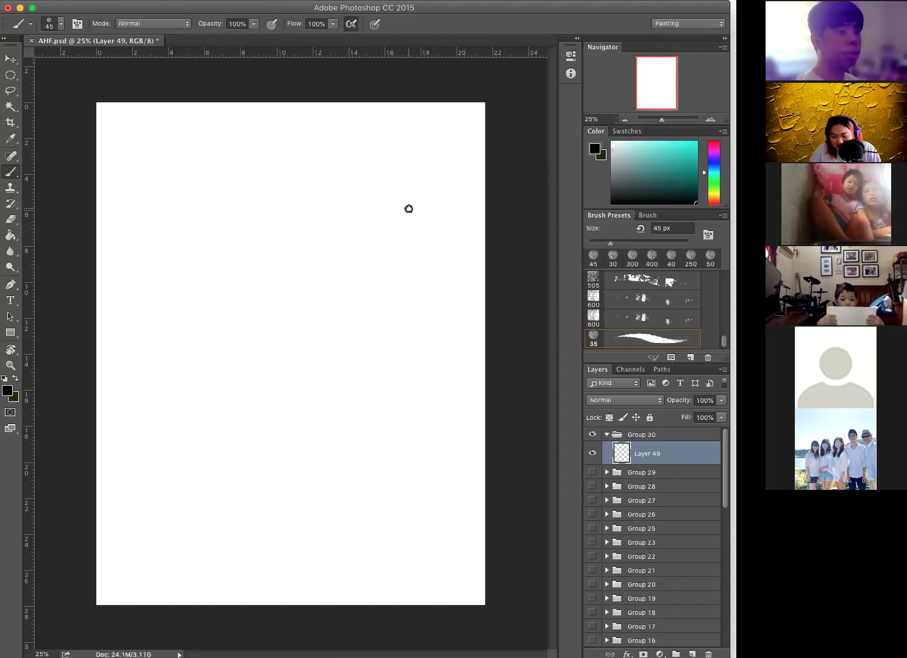
pyautogui.press('[')
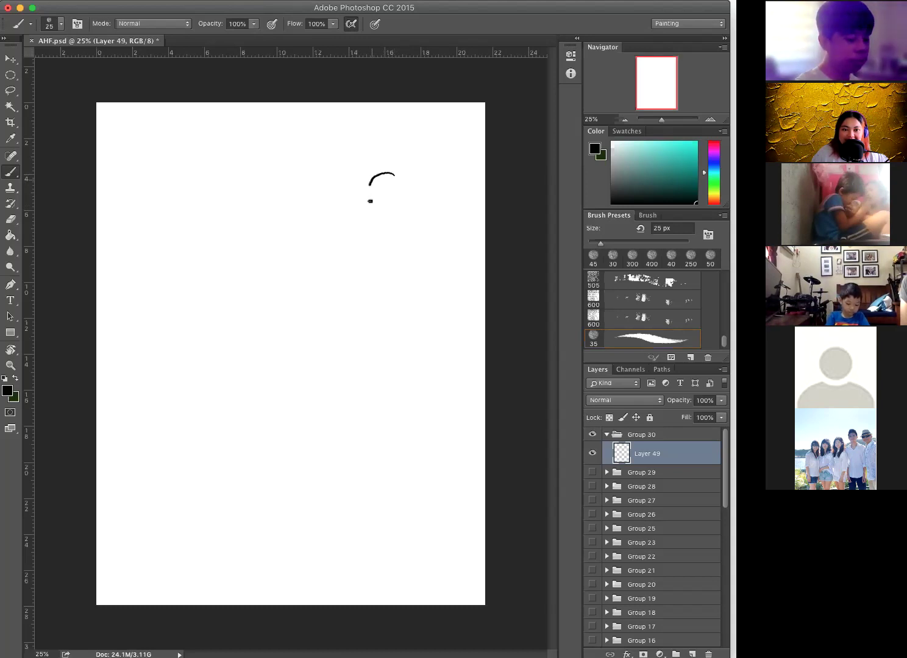
pyautogui.moveTo(388, 218)
pyautogui.mouseDown()
pyautogui.moveTo(403, 186)
pyautogui.moveTo(387, 175)
pyautogui.moveTo(402, 185)
pyautogui.mouseUp()
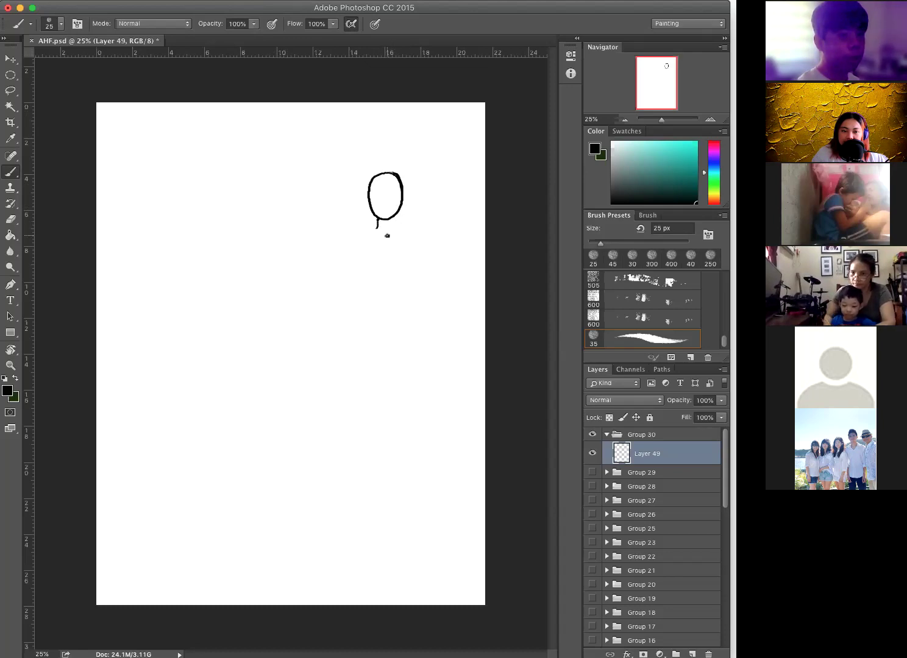
# Draw a narrow neck below the head, then a curved neckline and a rounded bodice closed at the waist.
pyautogui.hotkey('ctrl', 'z')
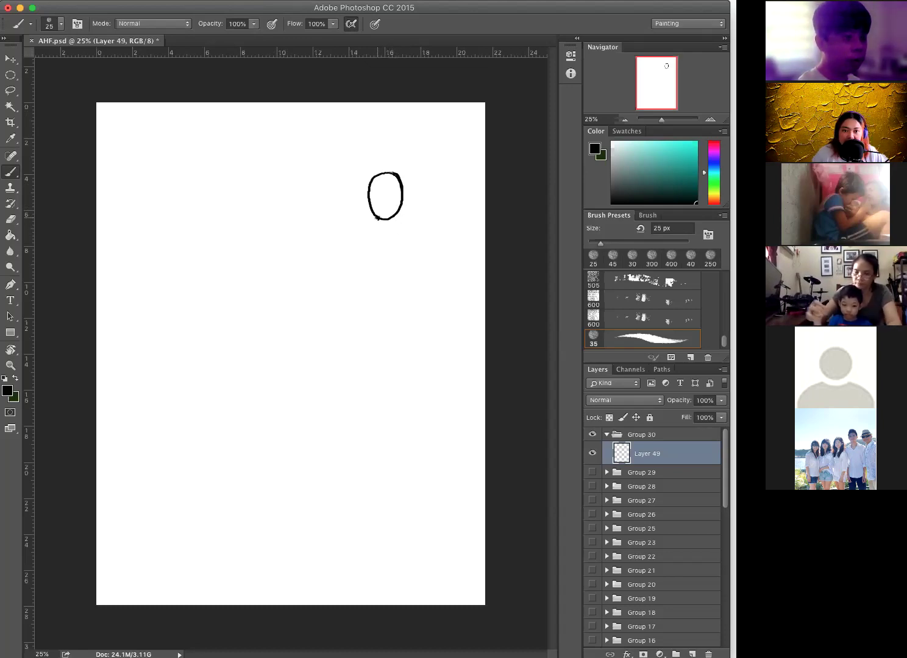
pyautogui.moveTo(378, 224)
pyautogui.mouseDown()
pyautogui.moveTo(374, 237)
pyautogui.moveTo(407, 237)
pyautogui.moveTo(365, 235)
pyautogui.mouseUp()
pyautogui.hotkey('ctrl', 'z')
pyautogui.hotkey('ctrl', 'z')
pyautogui.hotkey('ctrl', 'z')
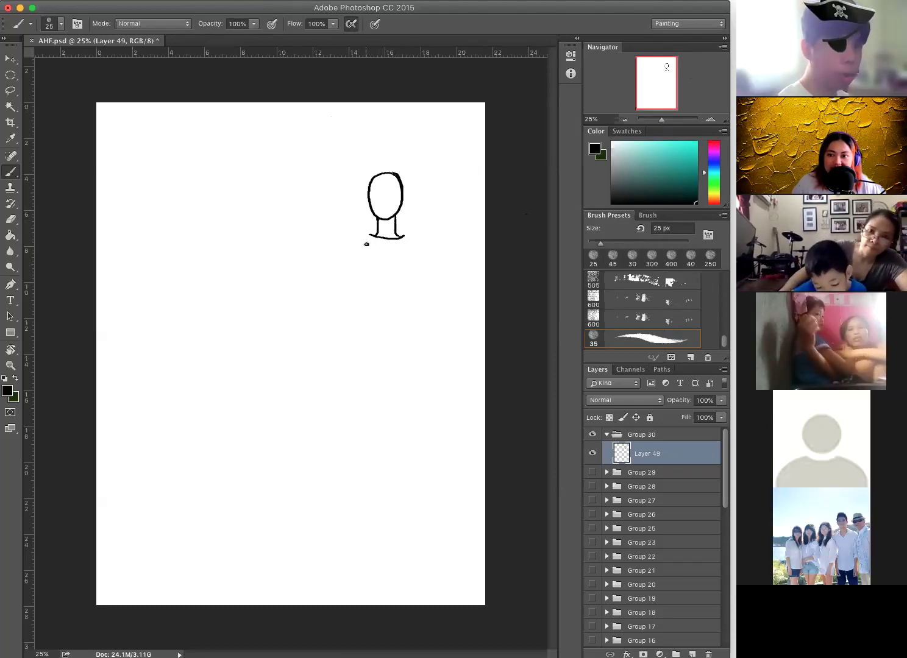
pyautogui.moveTo(369, 234); pyautogui.dragTo(364, 284)
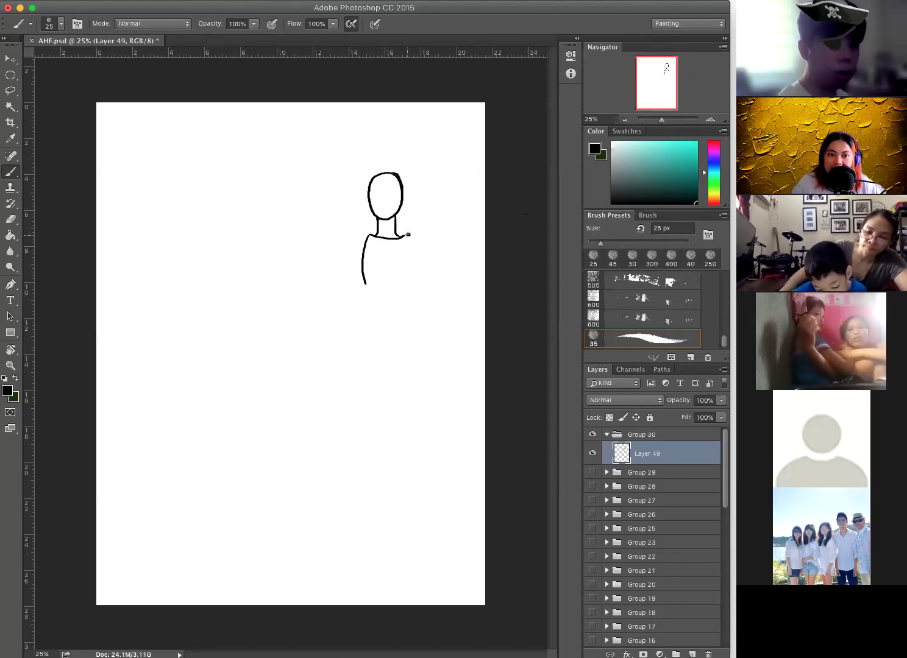
pyautogui.moveTo(404, 236)
pyautogui.mouseDown()
pyautogui.moveTo(413, 257)
pyautogui.moveTo(407, 284)
pyautogui.moveTo(367, 285)
pyautogui.mouseUp()
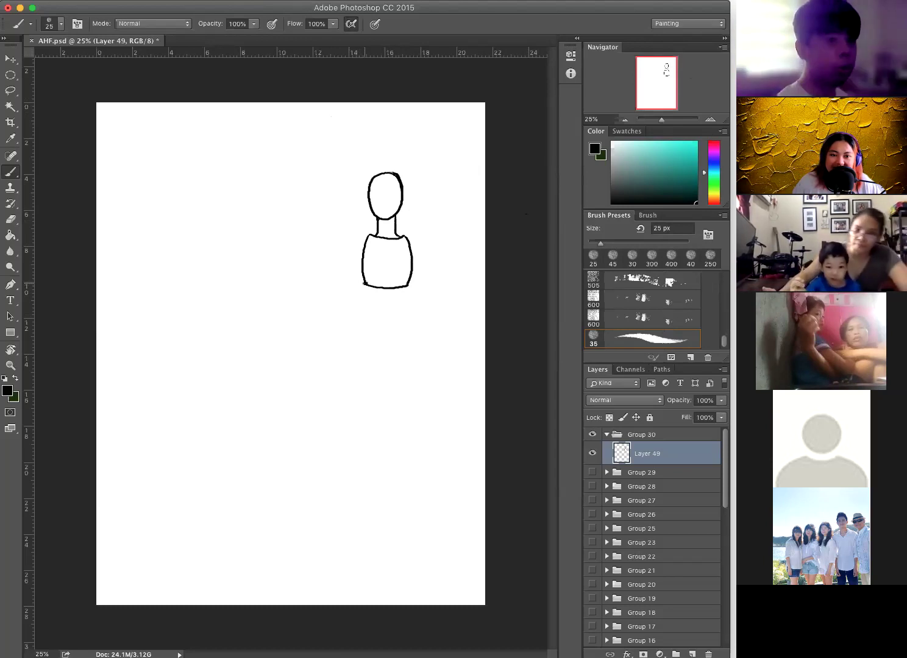
# Draw two curved lines flaring outward from the waist to form the sides of the skirt.
pyautogui.moveTo(365, 285); pyautogui.dragTo(321, 360)
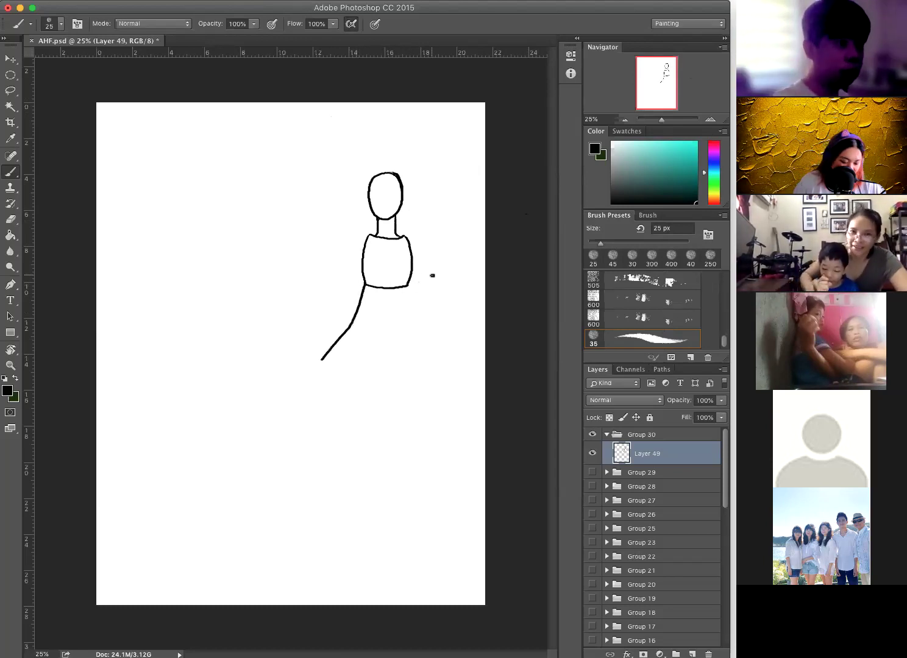
pyautogui.hotkey('ctrl', 'z')
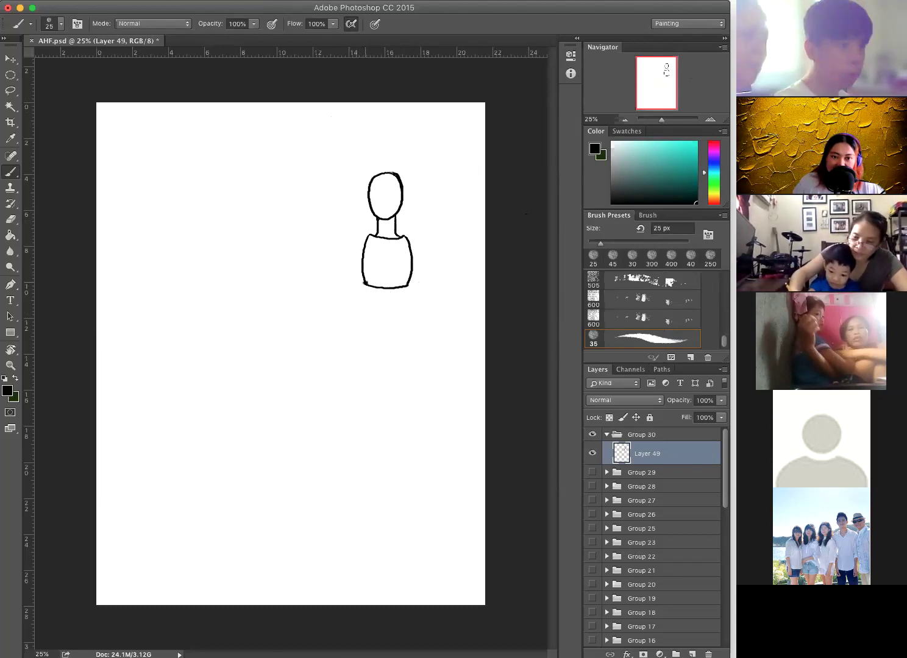
pyautogui.moveTo(364, 297); pyautogui.dragTo(328, 351)
pyautogui.moveTo(409, 285); pyautogui.dragTo(445, 342)
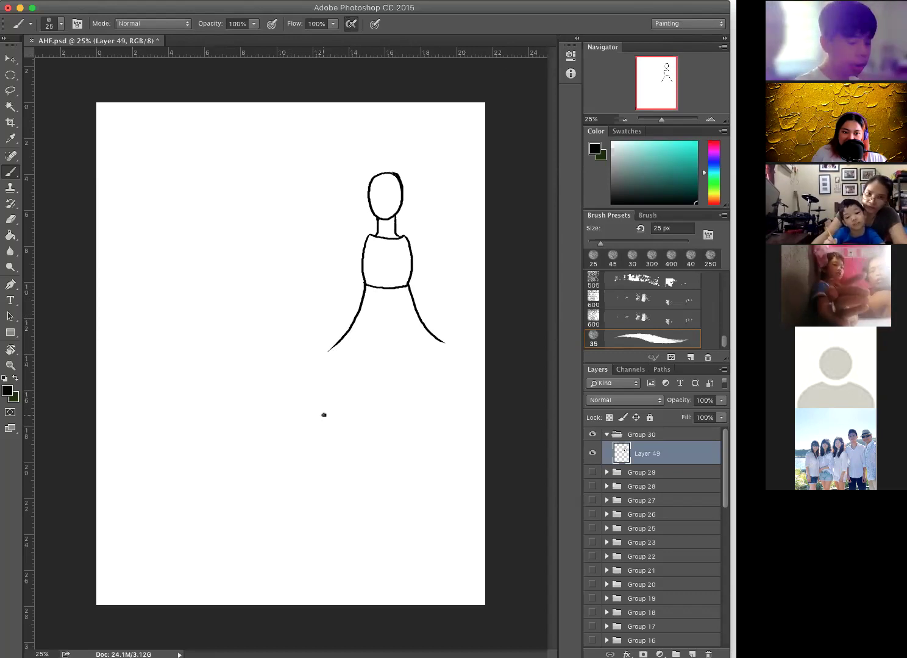
# Draw five thin, variously tilted flower stems in a row below the skirt lines, redoing the first stem until it fits.
pyautogui.moveTo(318, 390); pyautogui.dragTo(338, 444)
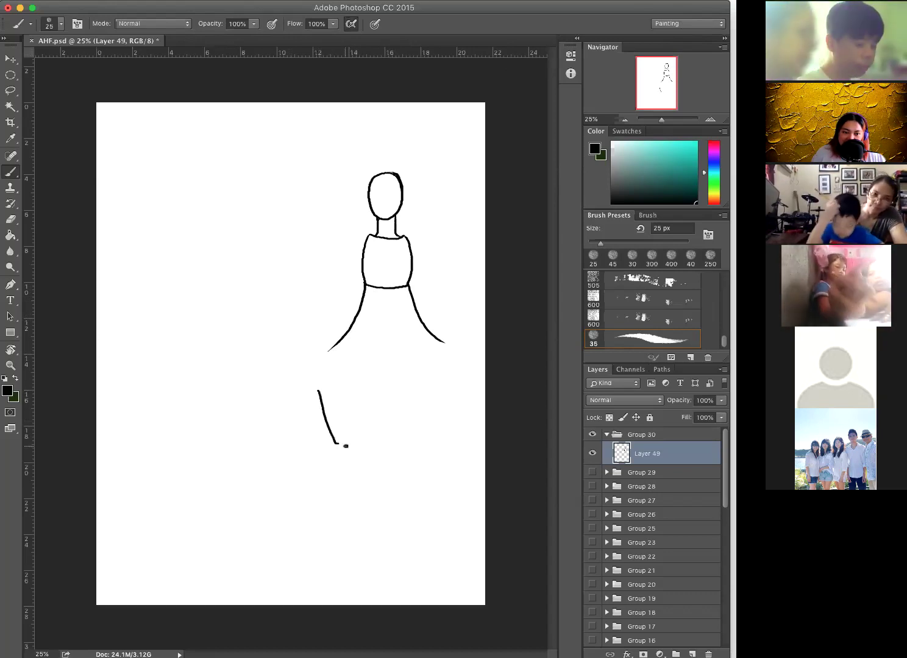
pyautogui.press('super+z')
pyautogui.moveTo(313, 396)
pyautogui.mouseDown()
pyautogui.moveTo(334, 447)
pyautogui.moveTo(321, 401)
pyautogui.moveTo(328, 434)
pyautogui.mouseUp()
pyautogui.press('super+z')
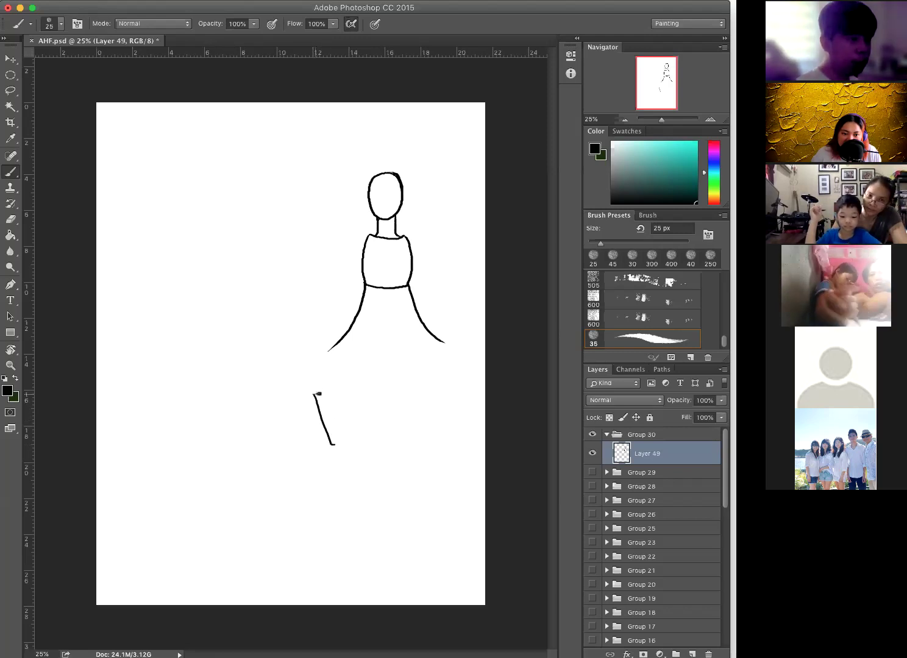
pyautogui.moveTo(318, 393); pyautogui.dragTo(332, 430)
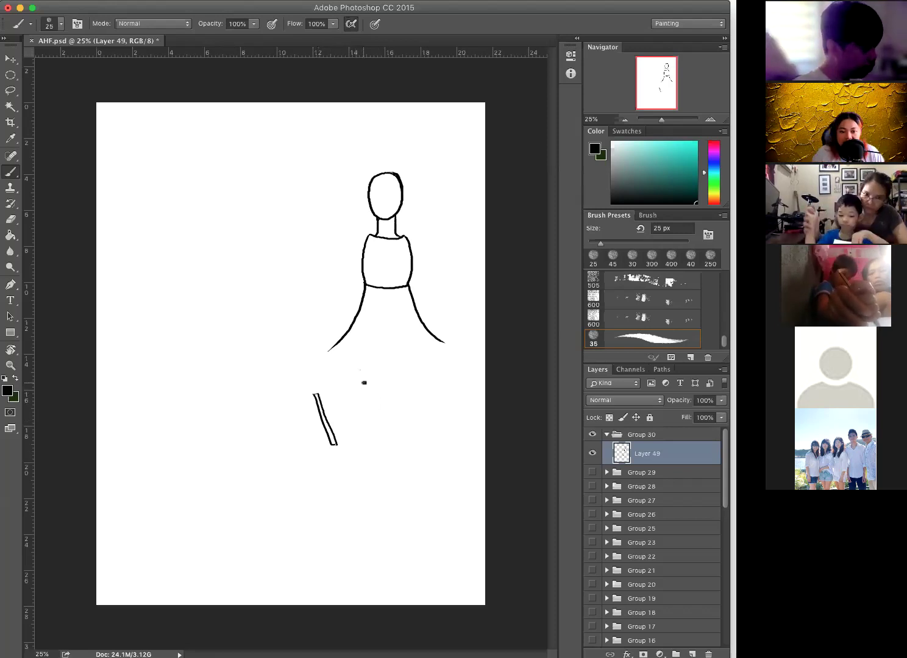
pyautogui.moveTo(361, 382); pyautogui.dragTo(350, 420)
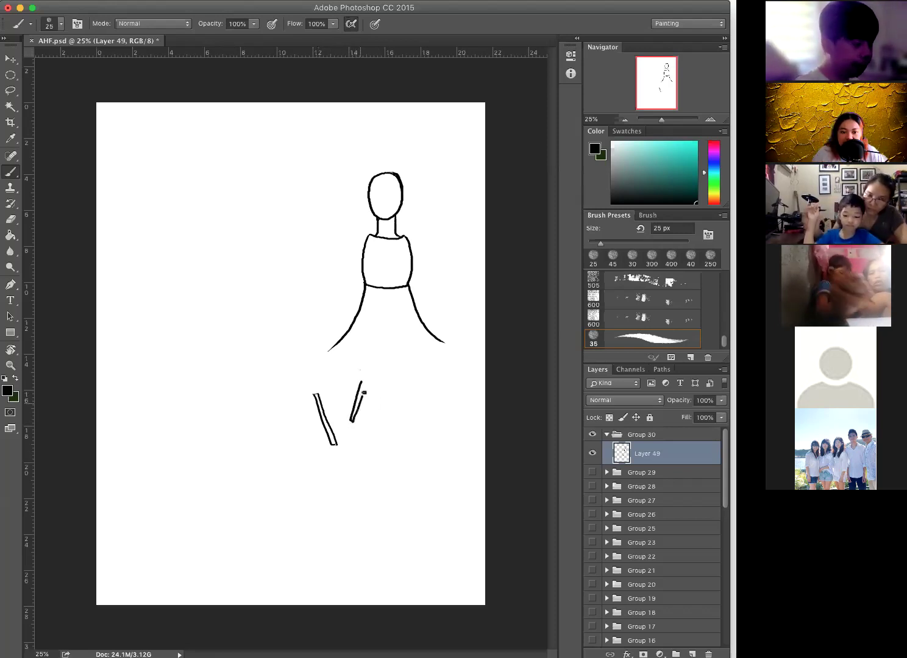
pyautogui.moveTo(382, 403)
pyautogui.mouseDown()
pyautogui.moveTo(391, 450)
pyautogui.moveTo(388, 401)
pyautogui.moveTo(416, 401)
pyautogui.moveTo(420, 432)
pyautogui.moveTo(422, 389)
pyautogui.moveTo(414, 386)
pyautogui.moveTo(451, 415)
pyautogui.moveTo(445, 444)
pyautogui.moveTo(458, 393)
pyautogui.mouseUp()
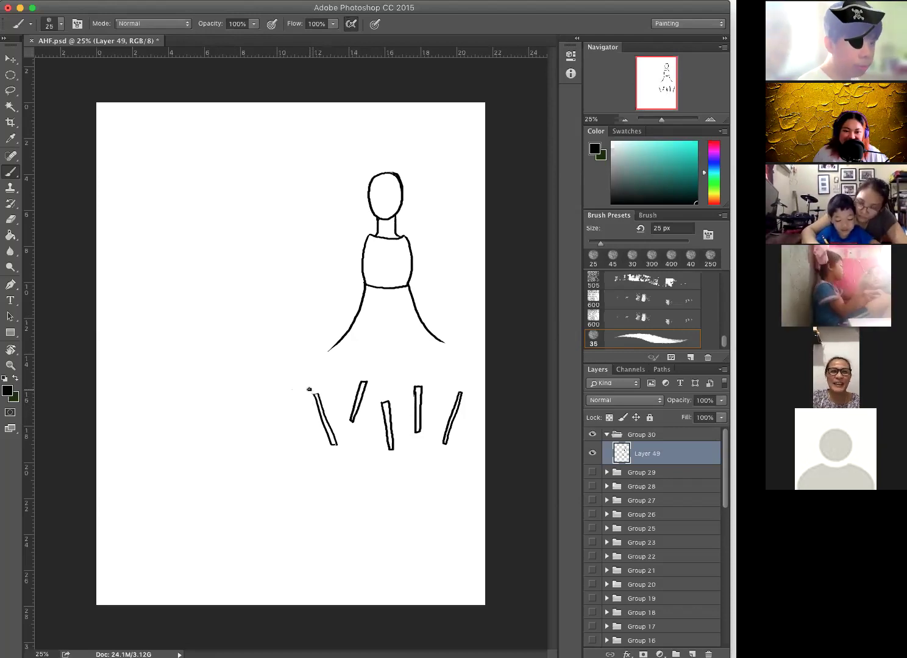
# Top the five stems with different blooms: a rounded five-petal flower, a rose, a pointed star-shaped flower, a tulip and a three-petal blossom.
pyautogui.moveTo(307, 387)
pyautogui.mouseDown()
pyautogui.moveTo(300, 403)
pyautogui.moveTo(326, 387)
pyautogui.moveTo(308, 365)
pyautogui.moveTo(293, 384)
pyautogui.moveTo(307, 390)
pyautogui.mouseUp()
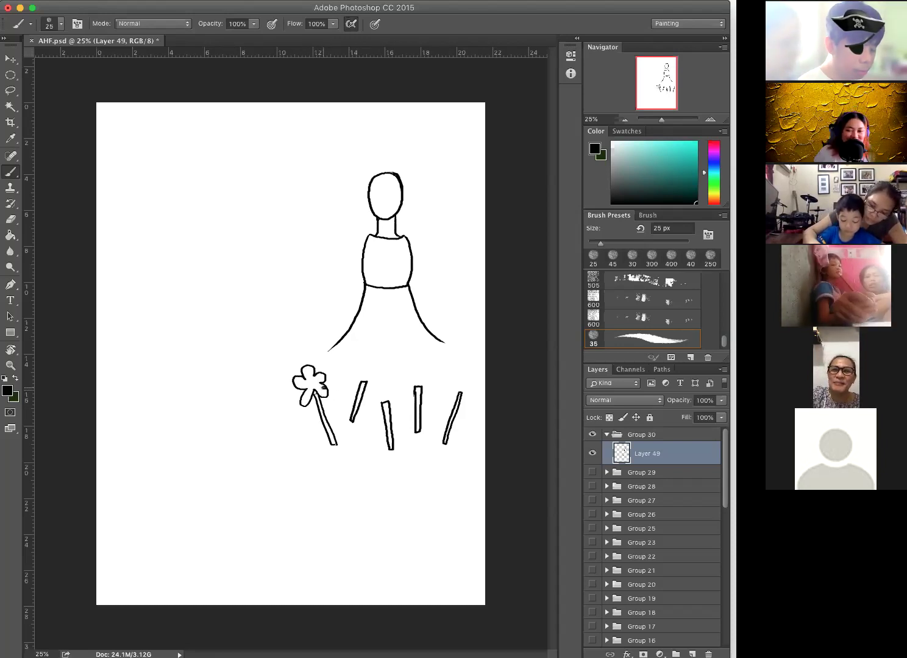
pyautogui.click(349, 346)
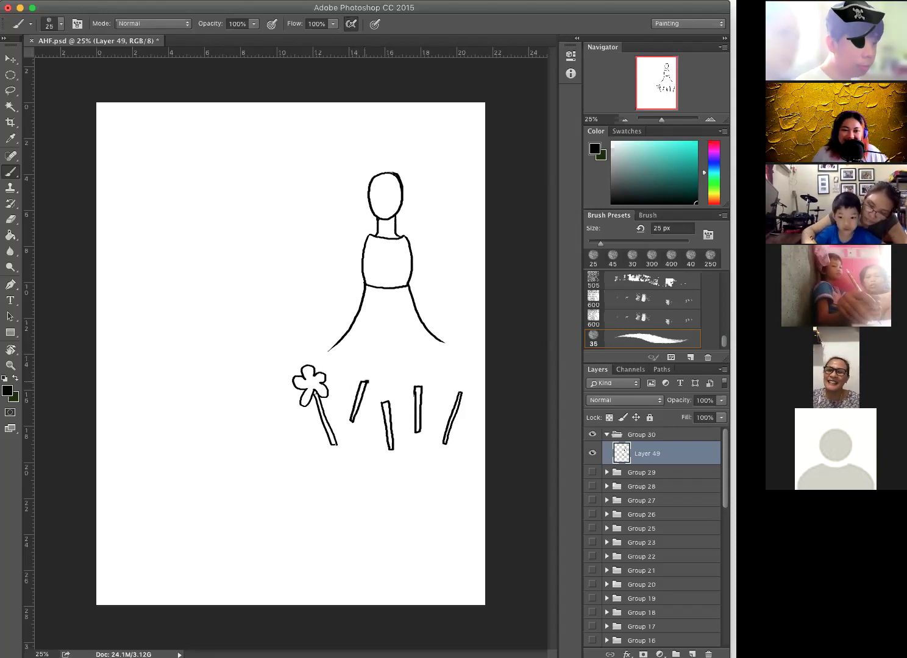
pyautogui.moveTo(352, 362)
pyautogui.mouseDown()
pyautogui.moveTo(357, 377)
pyautogui.moveTo(373, 377)
pyautogui.moveTo(370, 355)
pyautogui.moveTo(362, 359)
pyautogui.mouseUp()
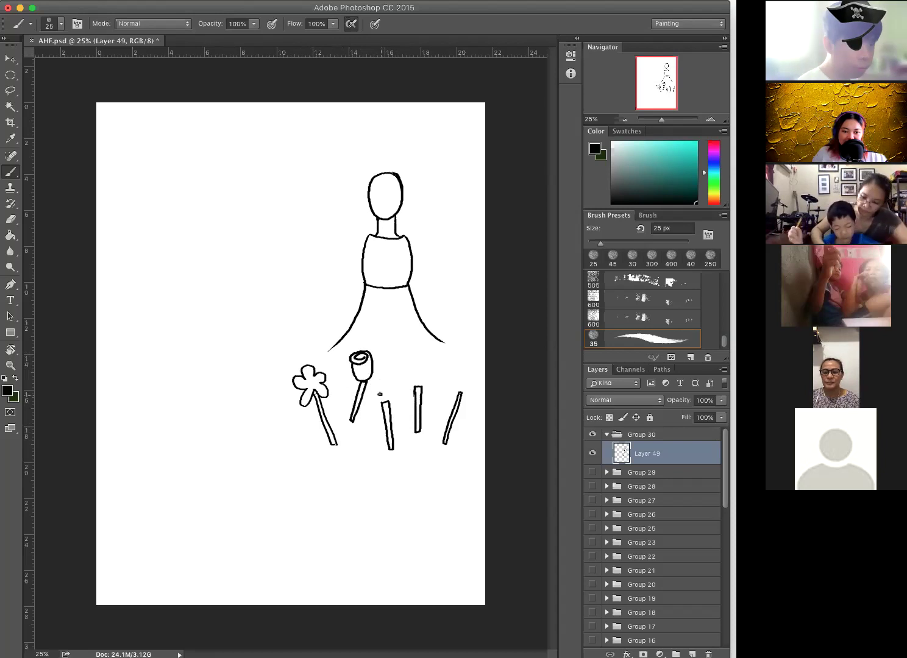
pyautogui.moveTo(380, 392)
pyautogui.mouseDown()
pyautogui.moveTo(367, 414)
pyautogui.moveTo(385, 398)
pyautogui.moveTo(399, 411)
pyautogui.moveTo(381, 385)
pyautogui.mouseUp()
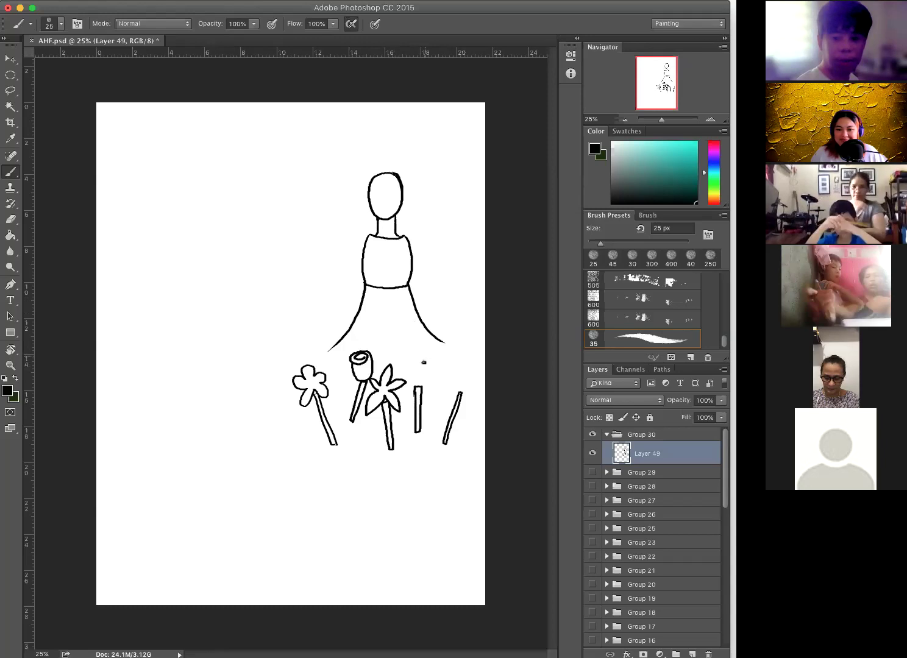
pyautogui.moveTo(411, 362)
pyautogui.mouseDown()
pyautogui.moveTo(432, 381)
pyautogui.moveTo(414, 356)
pyautogui.mouseUp()
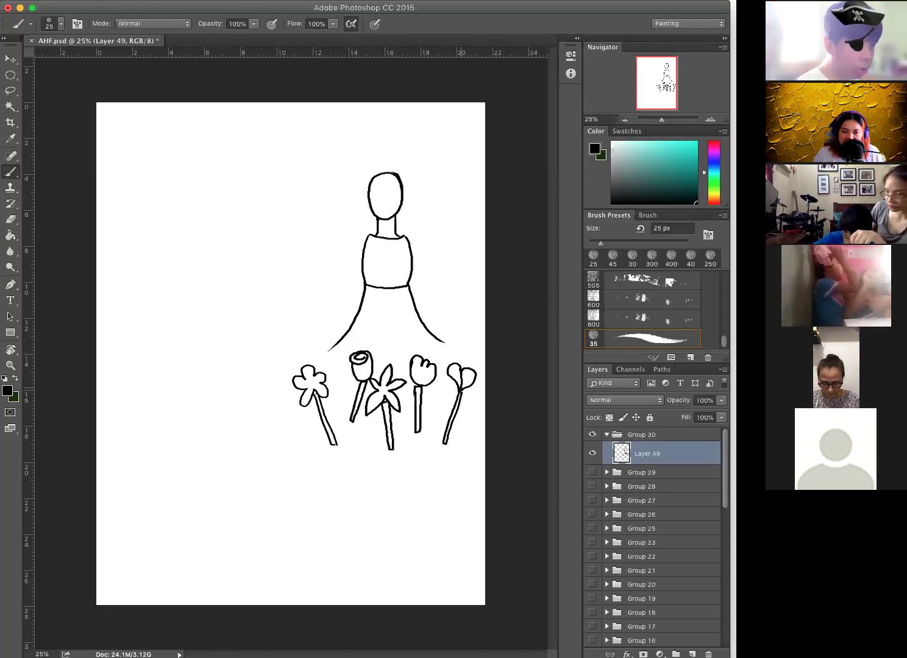
pyautogui.moveTo(461, 373)
pyautogui.mouseDown()
pyautogui.moveTo(458, 363)
pyautogui.moveTo(468, 366)
pyautogui.moveTo(461, 363)
pyautogui.mouseUp()
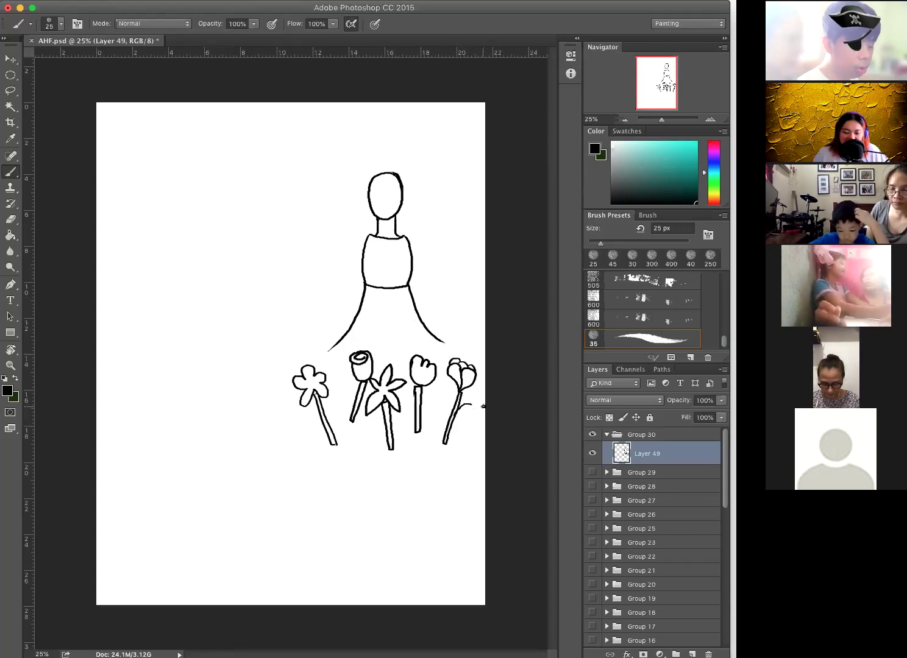
# Scatter small pointed leaves between the stems and enclose all the flowers in a scalloped, cloud-shaped outline joined to the skirt sides.
pyautogui.moveTo(462, 418)
pyautogui.mouseDown()
pyautogui.moveTo(478, 404)
pyautogui.moveTo(462, 418)
pyautogui.moveTo(434, 407)
pyautogui.moveTo(441, 418)
pyautogui.moveTo(432, 420)
pyautogui.moveTo(429, 390)
pyautogui.moveTo(445, 387)
pyautogui.moveTo(408, 402)
pyautogui.mouseUp()
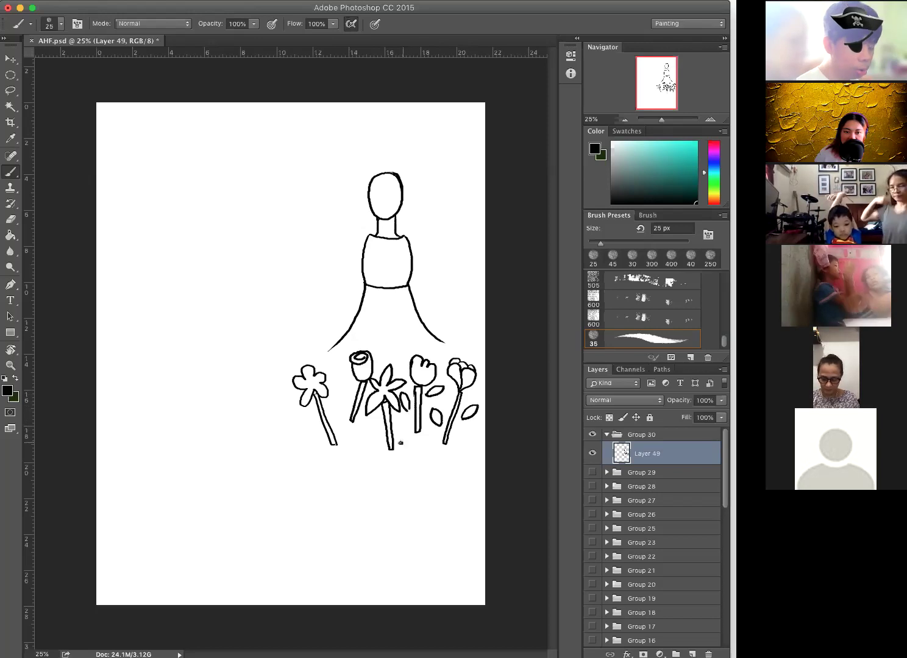
pyautogui.moveTo(400, 393)
pyautogui.mouseDown()
pyautogui.moveTo(400, 423)
pyautogui.moveTo(406, 415)
pyautogui.moveTo(407, 424)
pyautogui.moveTo(379, 435)
pyautogui.mouseUp()
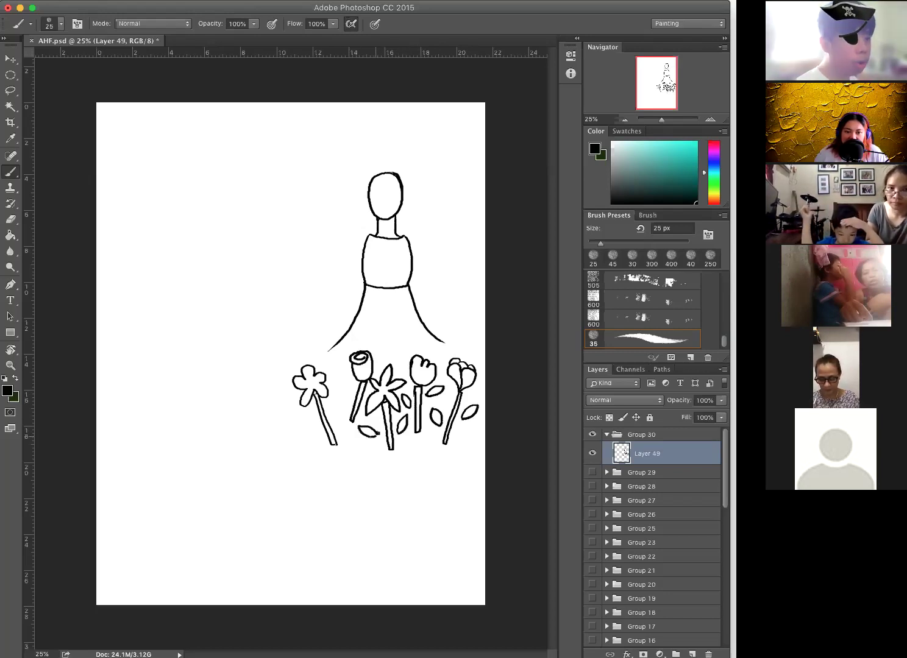
pyautogui.moveTo(353, 396)
pyautogui.mouseDown()
pyautogui.moveTo(339, 378)
pyautogui.moveTo(339, 403)
pyautogui.moveTo(301, 412)
pyautogui.moveTo(319, 421)
pyautogui.moveTo(301, 434)
pyautogui.moveTo(321, 436)
pyautogui.mouseUp()
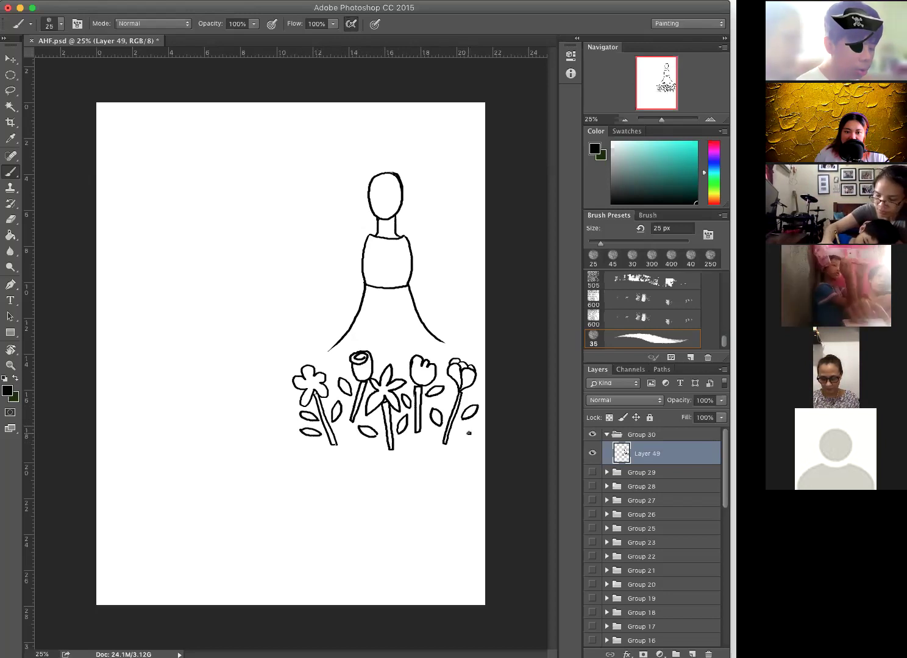
pyautogui.moveTo(462, 429)
pyautogui.mouseDown()
pyautogui.moveTo(477, 430)
pyautogui.moveTo(456, 435)
pyautogui.mouseUp()
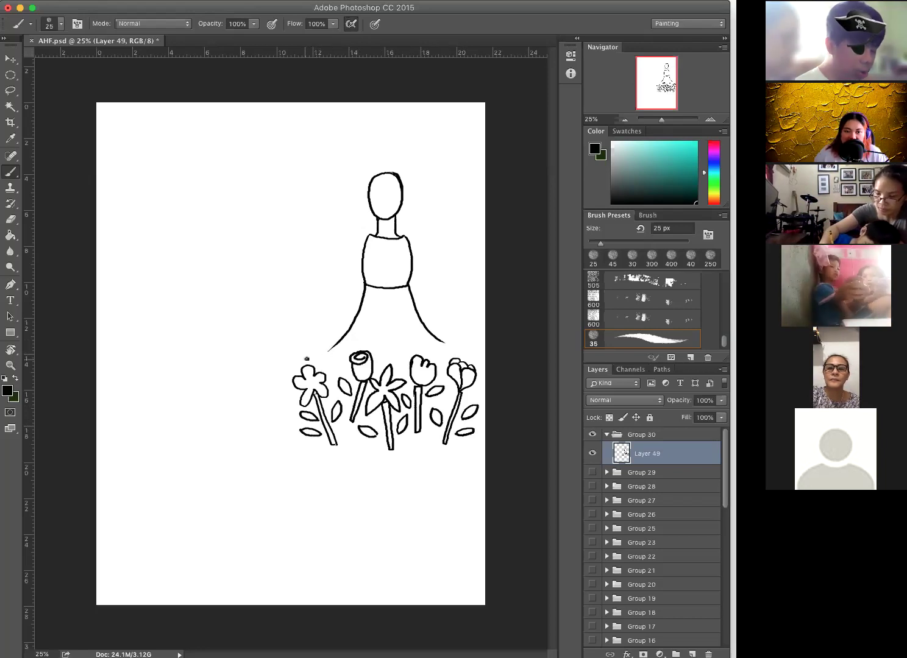
pyautogui.moveTo(316, 357)
pyautogui.mouseDown()
pyautogui.moveTo(426, 352)
pyautogui.moveTo(445, 344)
pyautogui.moveTo(473, 355)
pyautogui.moveTo(482, 390)
pyautogui.mouseUp()
pyautogui.moveTo(317, 354)
pyautogui.mouseDown()
pyautogui.moveTo(292, 360)
pyautogui.moveTo(273, 399)
pyautogui.moveTo(302, 453)
pyautogui.moveTo(324, 459)
pyautogui.moveTo(353, 450)
pyautogui.moveTo(365, 461)
pyautogui.moveTo(423, 453)
pyautogui.moveTo(453, 463)
pyautogui.moveTo(480, 449)
pyautogui.moveTo(500, 398)
pyautogui.moveTo(480, 390)
pyautogui.mouseUp()
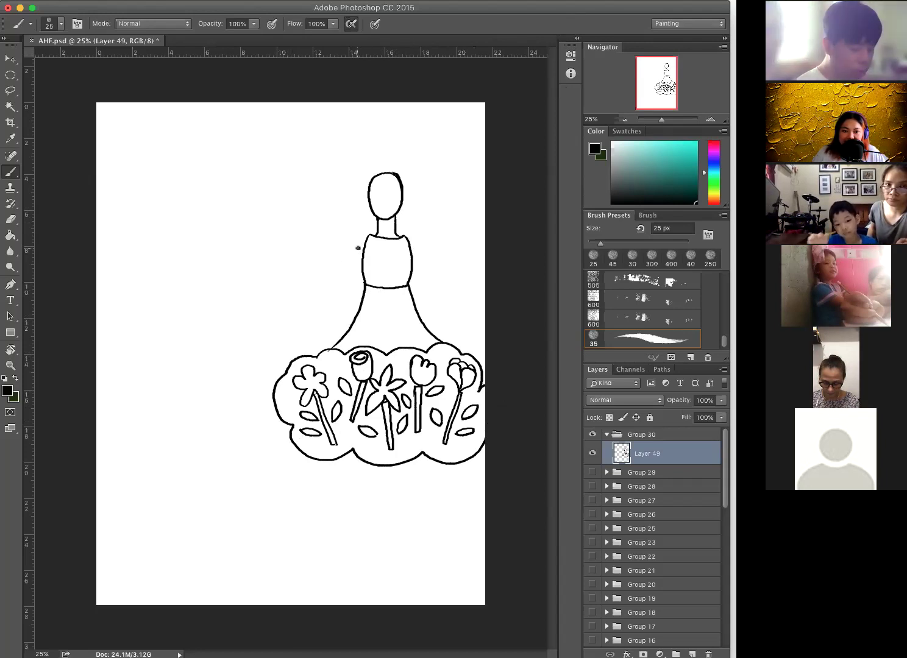
# Draw two arms sloping outward from the shoulders, each ending in an open hand, redoing the second arm's inner line until it fits.
pyautogui.moveTo(345, 262)
pyautogui.mouseDown()
pyautogui.moveTo(304, 319)
pyautogui.moveTo(315, 329)
pyautogui.moveTo(364, 272)
pyautogui.mouseUp()
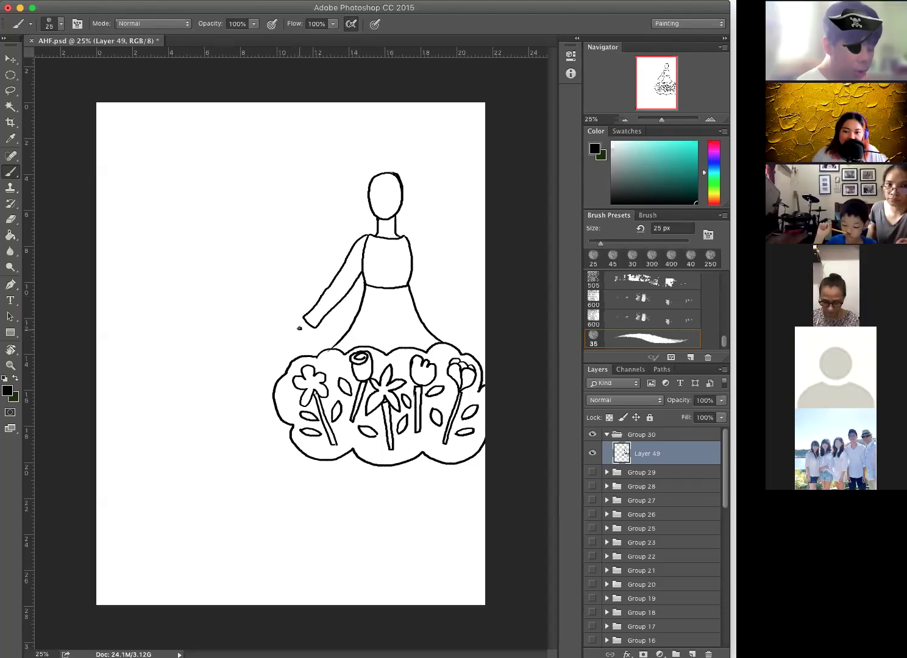
pyautogui.moveTo(304, 319)
pyautogui.mouseDown()
pyautogui.moveTo(281, 330)
pyautogui.moveTo(296, 330)
pyautogui.moveTo(302, 340)
pyautogui.mouseUp()
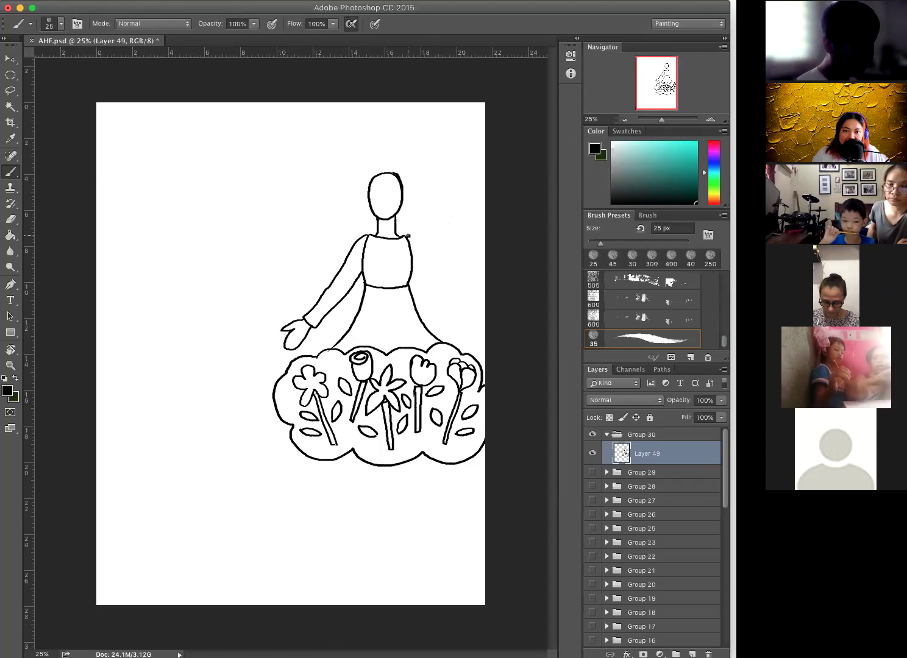
pyautogui.moveTo(427, 261); pyautogui.dragTo(447, 303)
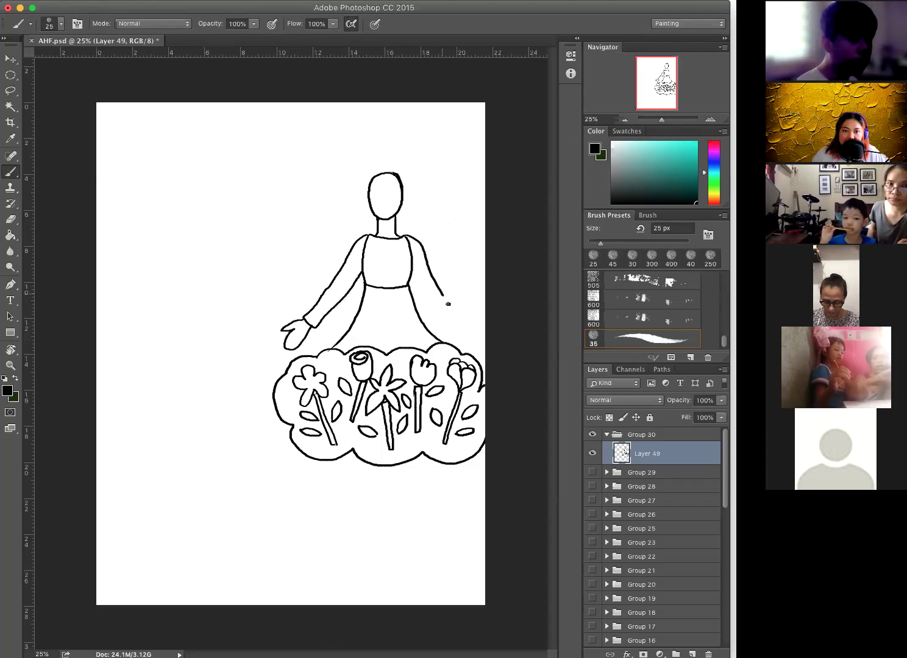
pyautogui.moveTo(413, 260); pyautogui.dragTo(452, 329)
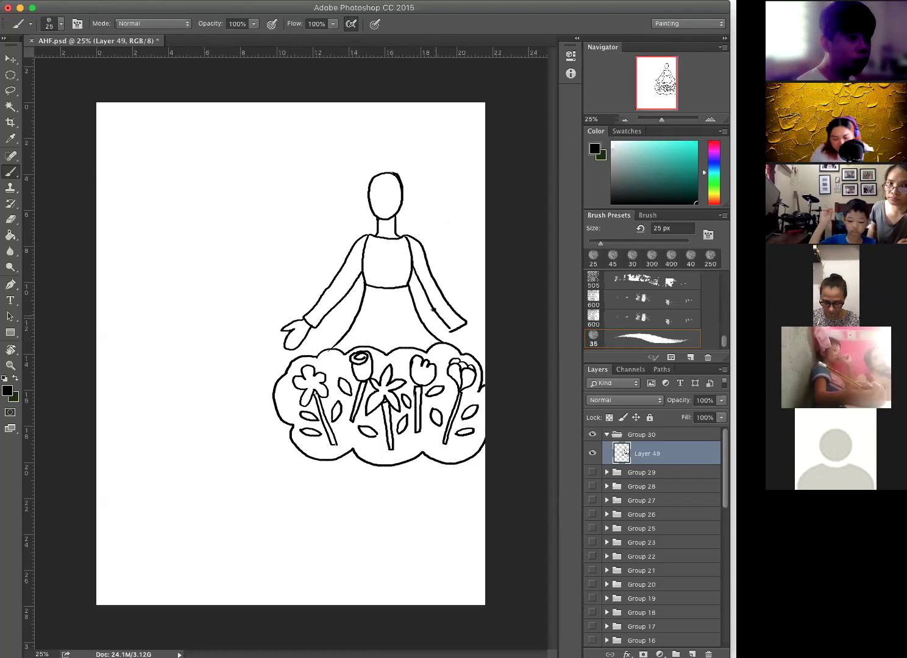
pyautogui.hotkey('ctrl', 'z')
pyautogui.moveTo(413, 268); pyautogui.dragTo(452, 329)
pyautogui.hotkey('ctrl', 'z')
pyautogui.moveTo(413, 269)
pyautogui.mouseDown()
pyautogui.moveTo(447, 331)
pyautogui.moveTo(471, 332)
pyautogui.moveTo(468, 323)
pyautogui.moveTo(483, 333)
pyautogui.moveTo(479, 346)
pyautogui.moveTo(455, 337)
pyautogui.mouseUp()
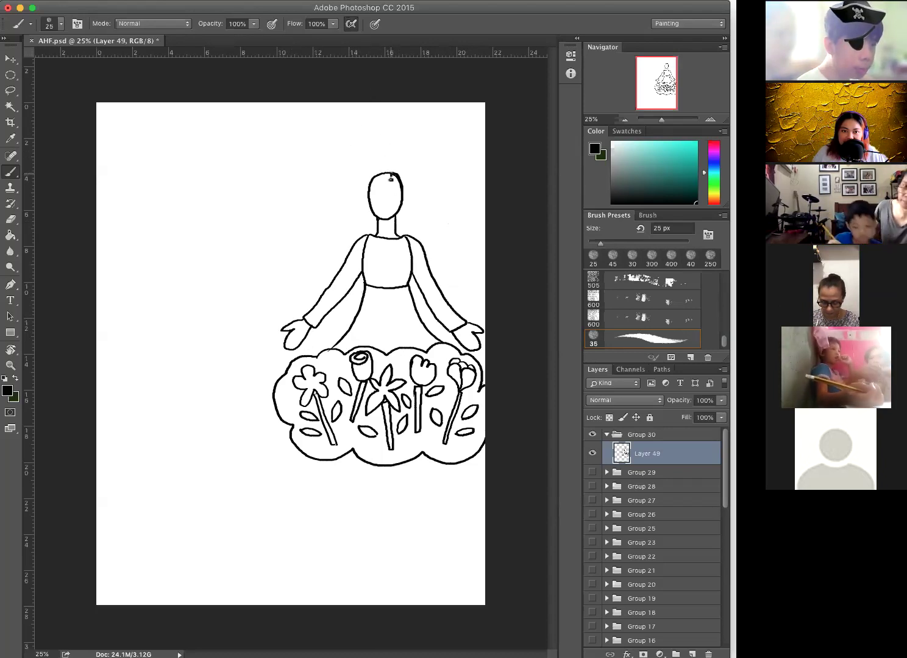
# Draw the parted hairline on the forehead and a long veil line from above the head down past the left arm, redoing it until it fits.
pyautogui.moveTo(390, 178); pyautogui.dragTo(369, 196)
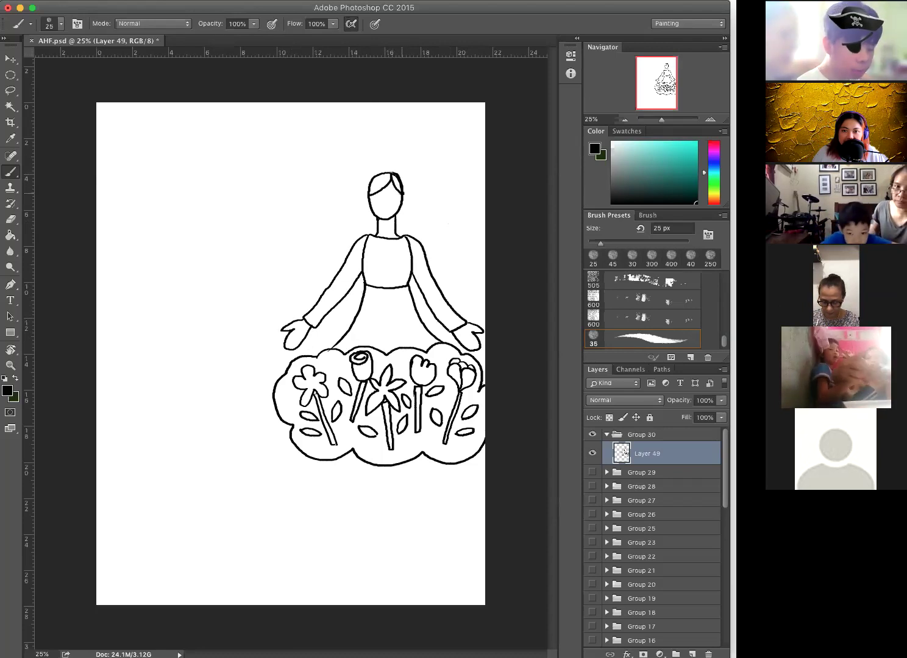
pyautogui.moveTo(378, 162)
pyautogui.mouseDown()
pyautogui.moveTo(355, 187)
pyautogui.moveTo(347, 230)
pyautogui.mouseUp()
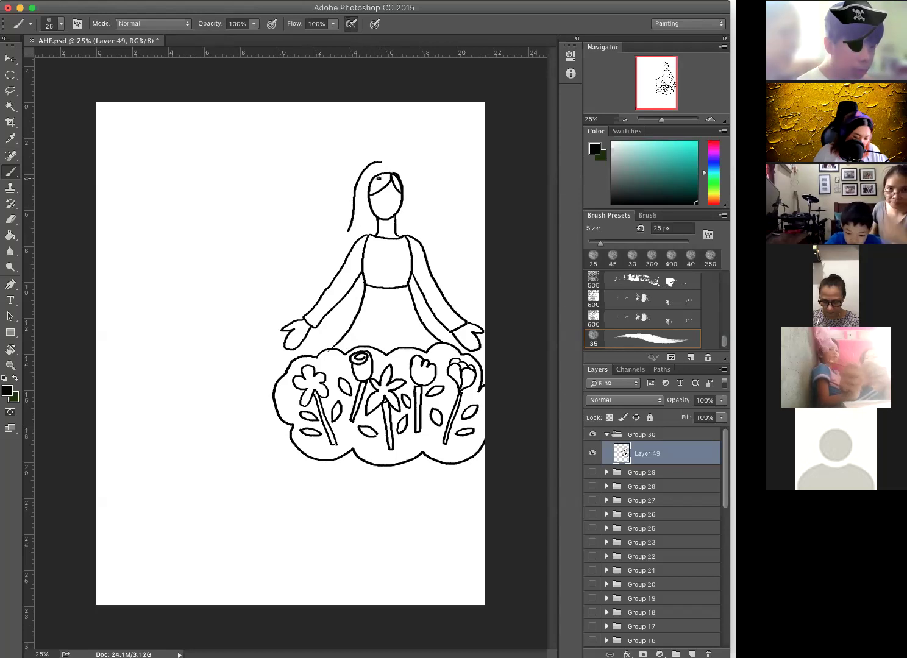
pyautogui.press('super+z')
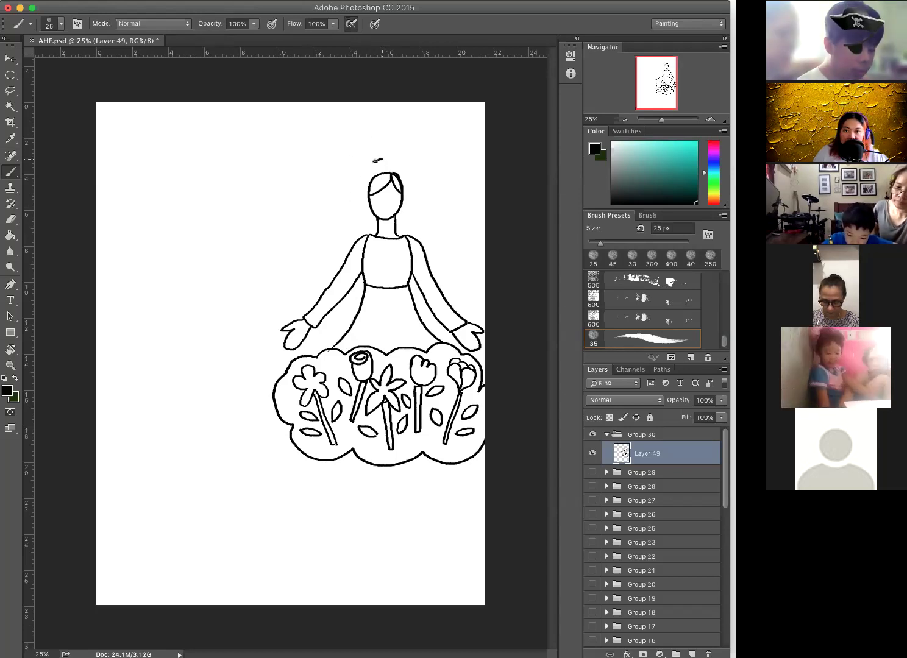
pyautogui.moveTo(350, 217); pyautogui.dragTo(332, 245)
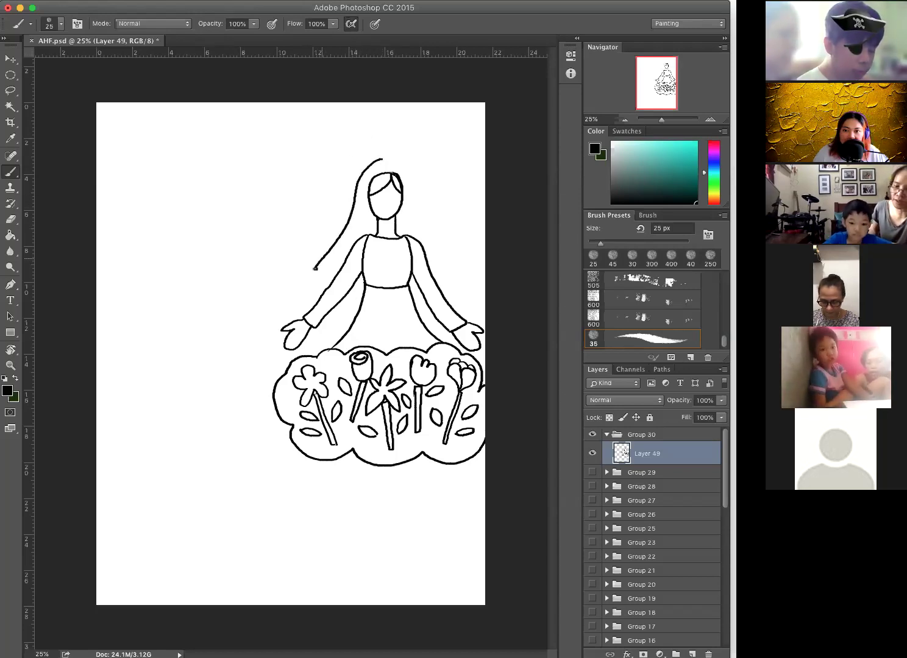
pyautogui.press('super+z')
pyautogui.moveTo(383, 160)
pyautogui.mouseDown()
pyautogui.moveTo(345, 194)
pyautogui.moveTo(331, 257)
pyautogui.moveTo(377, 158)
pyautogui.moveTo(363, 174)
pyautogui.moveTo(324, 291)
pyautogui.mouseUp()
pyautogui.press('alt+super+z')
pyautogui.press('alt+super+z')
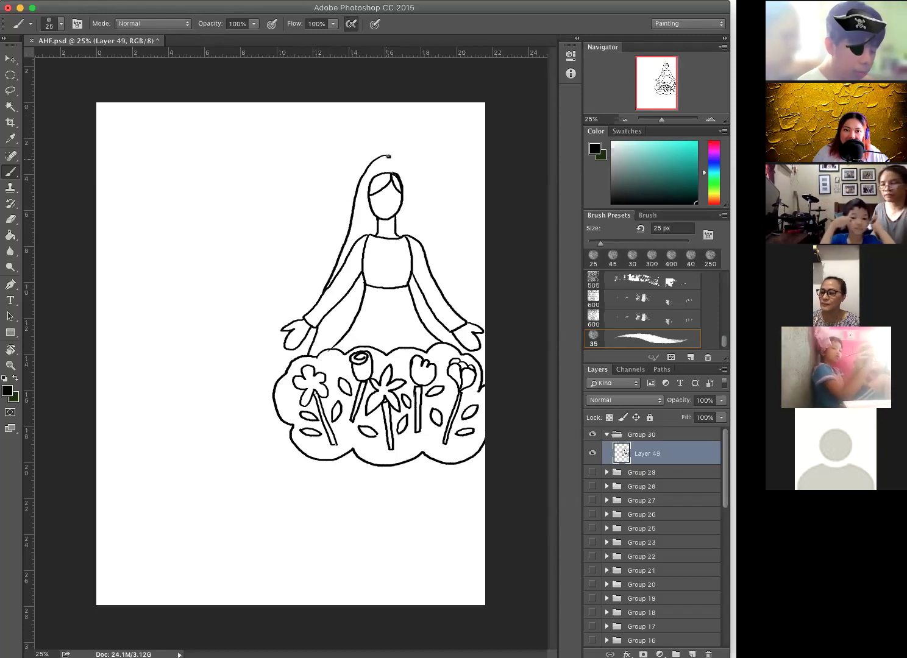
# Draw the veil's matching right side from the top of the head down to the forearm, redoing the curve until it fits.
pyautogui.moveTo(399, 156)
pyautogui.mouseDown()
pyautogui.moveTo(438, 193)
pyautogui.moveTo(448, 227)
pyautogui.mouseUp()
pyautogui.press('alt+super+z')
pyautogui.moveTo(383, 155)
pyautogui.mouseDown()
pyautogui.moveTo(426, 194)
pyautogui.moveTo(445, 250)
pyautogui.mouseUp()
pyautogui.press('alt+super+z')
pyautogui.moveTo(393, 155)
pyautogui.mouseDown()
pyautogui.moveTo(422, 192)
pyautogui.moveTo(448, 298)
pyautogui.mouseUp()
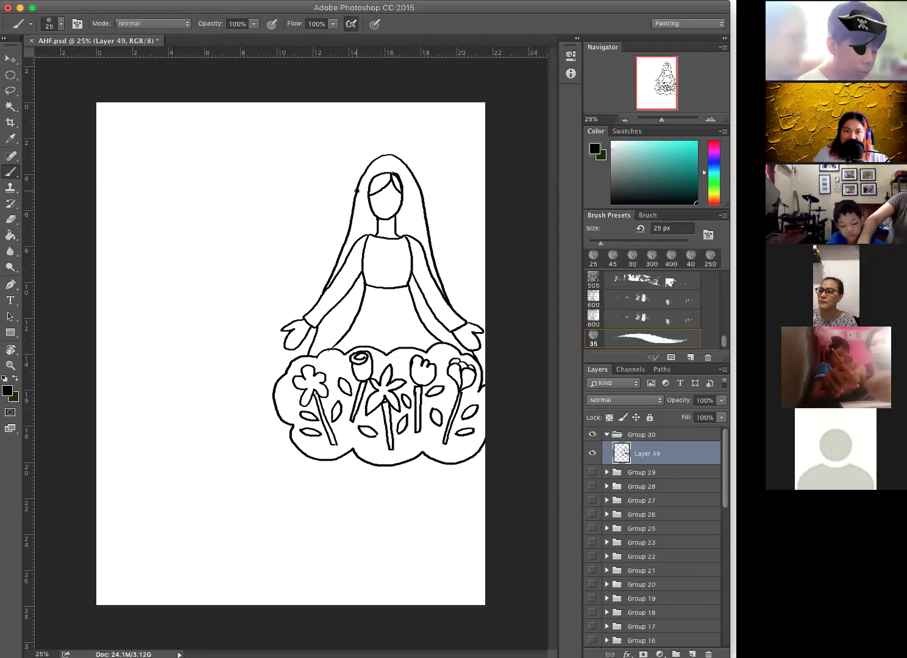
# Draw a large rounded halo behind the veiled head, ending on both veil sides, redoing the arc until it fits.
pyautogui.moveTo(355, 182)
pyautogui.mouseDown()
pyautogui.moveTo(356, 145)
pyautogui.moveTo(400, 135)
pyautogui.moveTo(405, 171)
pyautogui.mouseUp()
pyautogui.press('super+z')
pyautogui.moveTo(356, 190)
pyautogui.mouseDown()
pyautogui.moveTo(349, 161)
pyautogui.moveTo(376, 137)
pyautogui.moveTo(409, 143)
pyautogui.moveTo(422, 180)
pyautogui.mouseUp()
pyautogui.press('super+z')
pyautogui.moveTo(357, 193)
pyautogui.mouseDown()
pyautogui.moveTo(351, 155)
pyautogui.moveTo(381, 134)
pyautogui.moveTo(411, 138)
pyautogui.moveTo(430, 163)
pyautogui.moveTo(430, 186)
pyautogui.mouseUp()
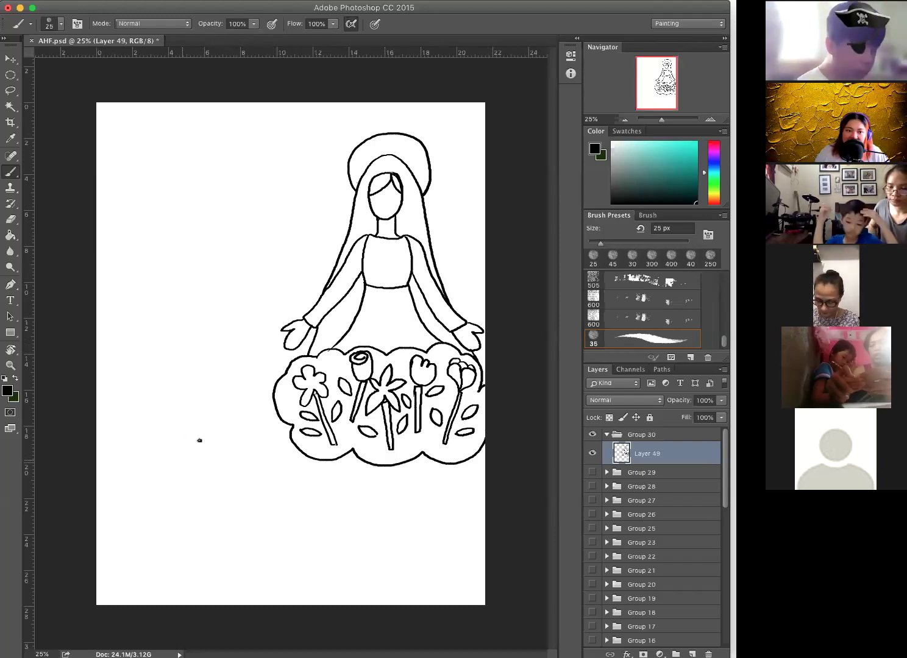
pyautogui.moveTo(160, 390)
pyautogui.mouseDown()
pyautogui.moveTo(193, 590)
pyautogui.moveTo(192, 389)
pyautogui.moveTo(216, 447)
pyautogui.moveTo(181, 500)
pyautogui.moveTo(196, 481)
pyautogui.mouseUp()
pyautogui.press('super+z')
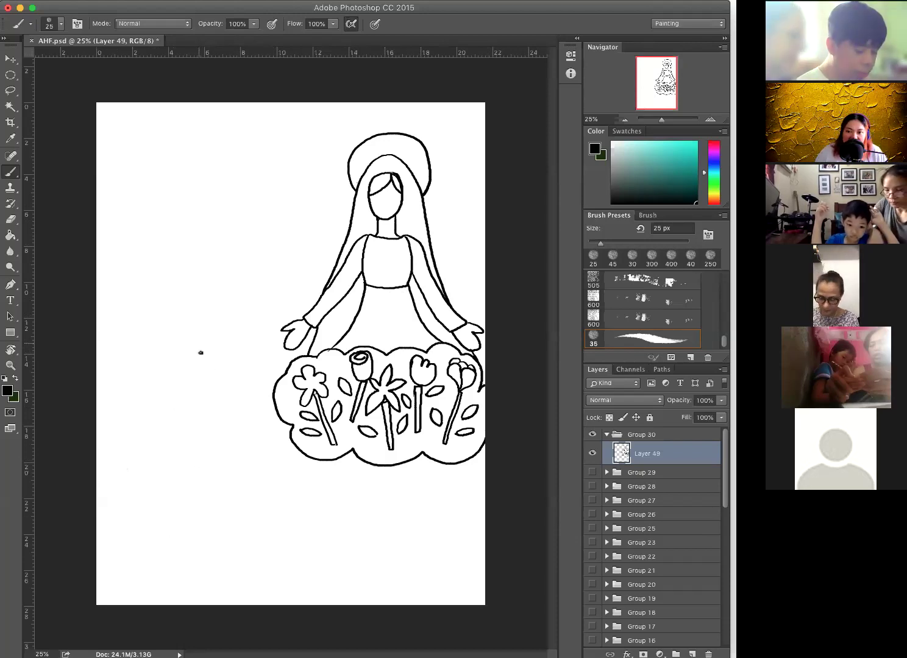
pyautogui.moveTo(196, 414); pyautogui.dragTo(207, 436)
pyautogui.press('super+z')
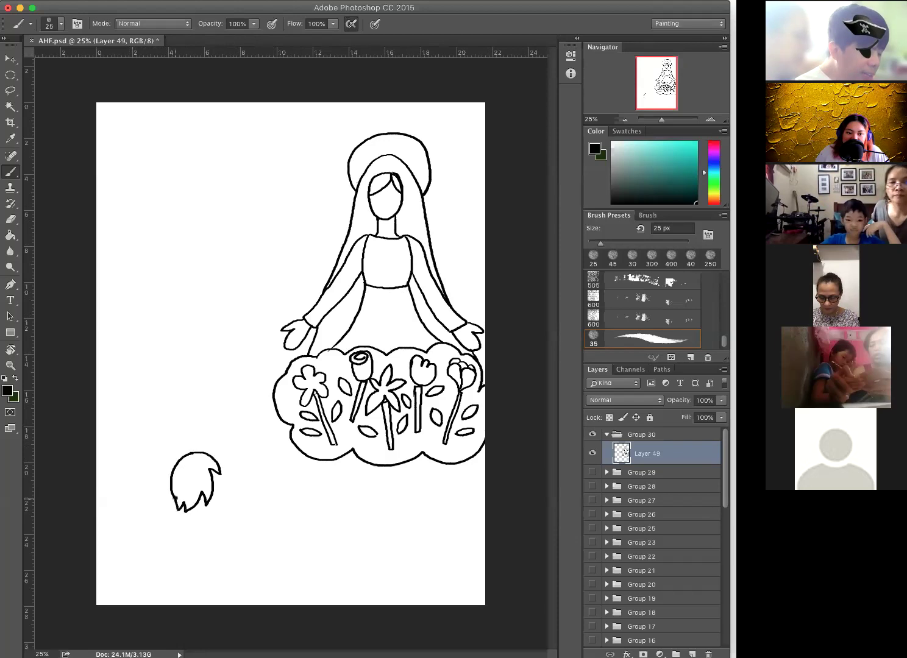
# Draw a child seen from behind at the lower left of the page, with jagged short hair and a short-sleeved body reaching the page edge.
pyautogui.moveTo(224, 489); pyautogui.dragTo(210, 510)
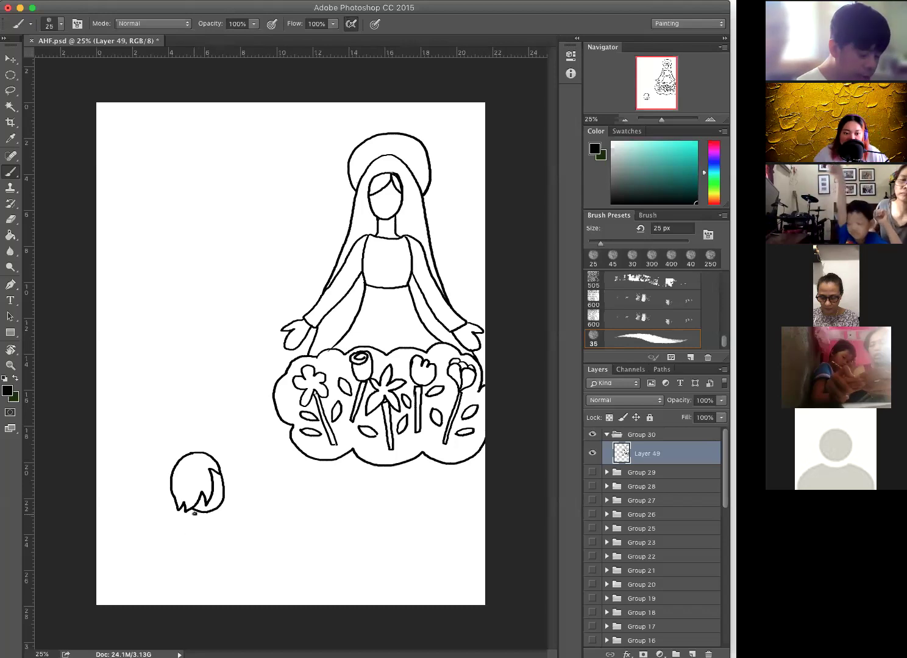
pyautogui.moveTo(197, 518)
pyautogui.mouseDown()
pyautogui.moveTo(171, 539)
pyautogui.moveTo(163, 588)
pyautogui.mouseUp()
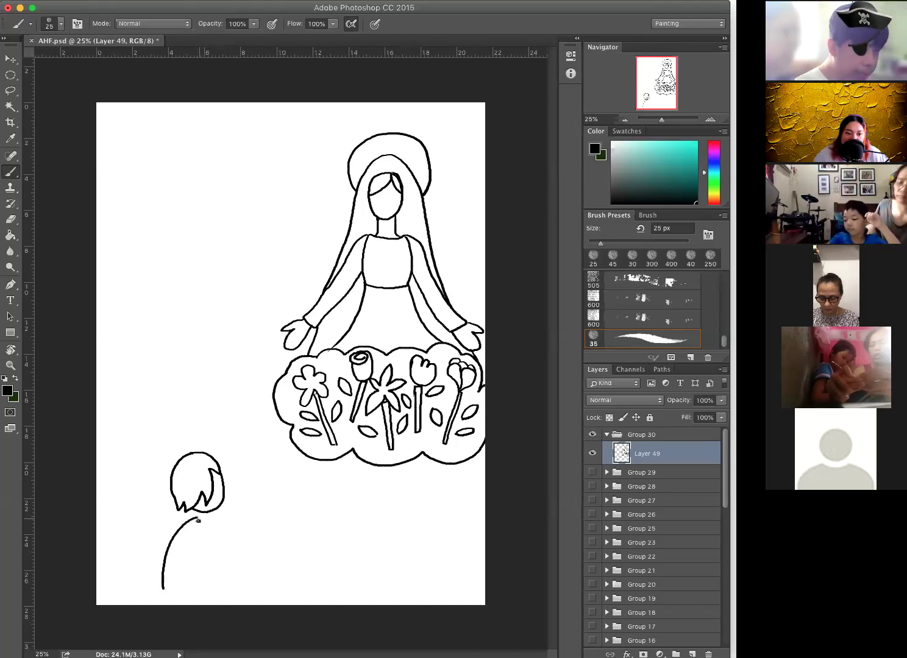
pyautogui.moveTo(194, 517)
pyautogui.mouseDown()
pyautogui.moveTo(241, 532)
pyautogui.moveTo(235, 554)
pyautogui.mouseUp()
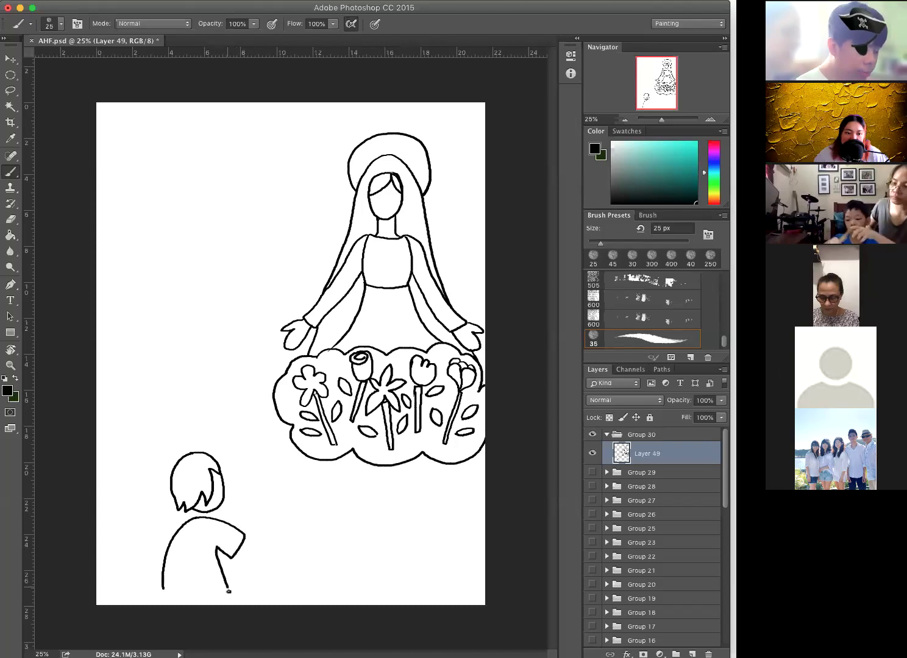
pyautogui.moveTo(162, 587); pyautogui.dragTo(162, 605)
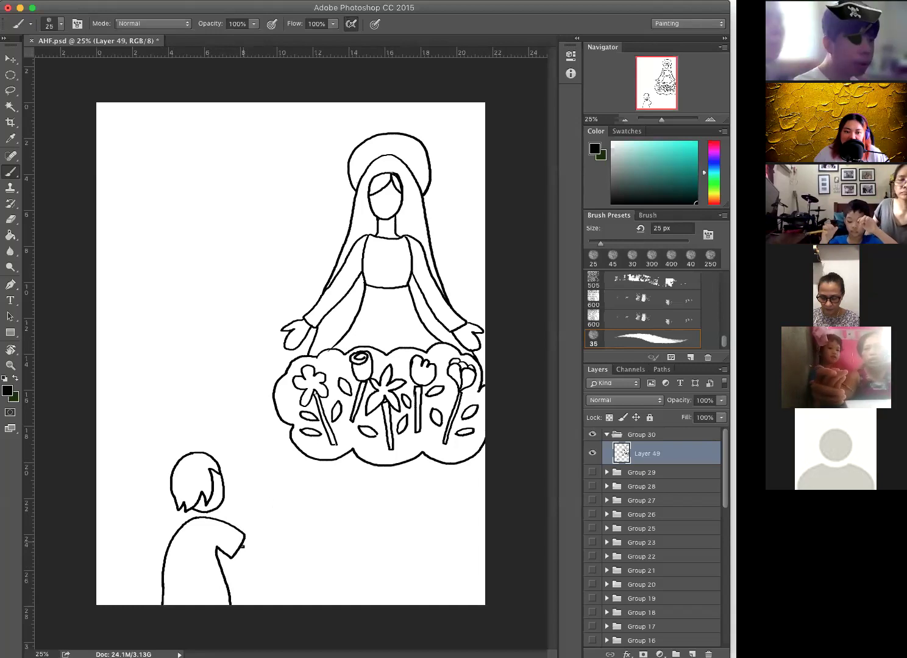
# Draw the child's raised forearm and fist holding a leafy three-petal flower, redoing the bloom.
pyautogui.moveTo(236, 556)
pyautogui.mouseDown()
pyautogui.moveTo(262, 533)
pyautogui.moveTo(249, 528)
pyautogui.moveTo(270, 491)
pyautogui.moveTo(279, 511)
pyautogui.mouseUp()
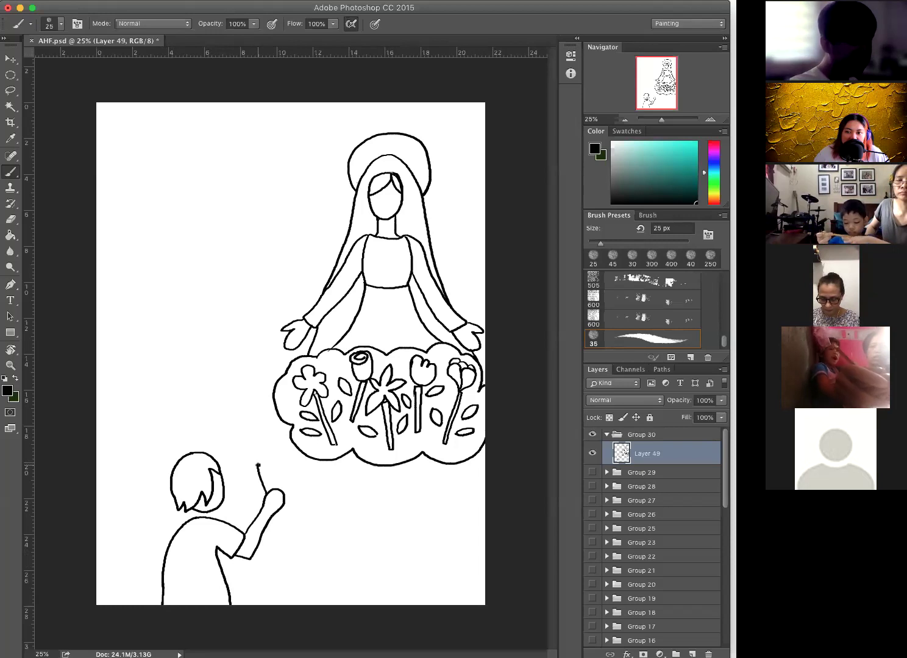
pyautogui.moveTo(260, 467)
pyautogui.mouseDown()
pyautogui.moveTo(265, 441)
pyautogui.moveTo(261, 464)
pyautogui.moveTo(256, 438)
pyautogui.mouseUp()
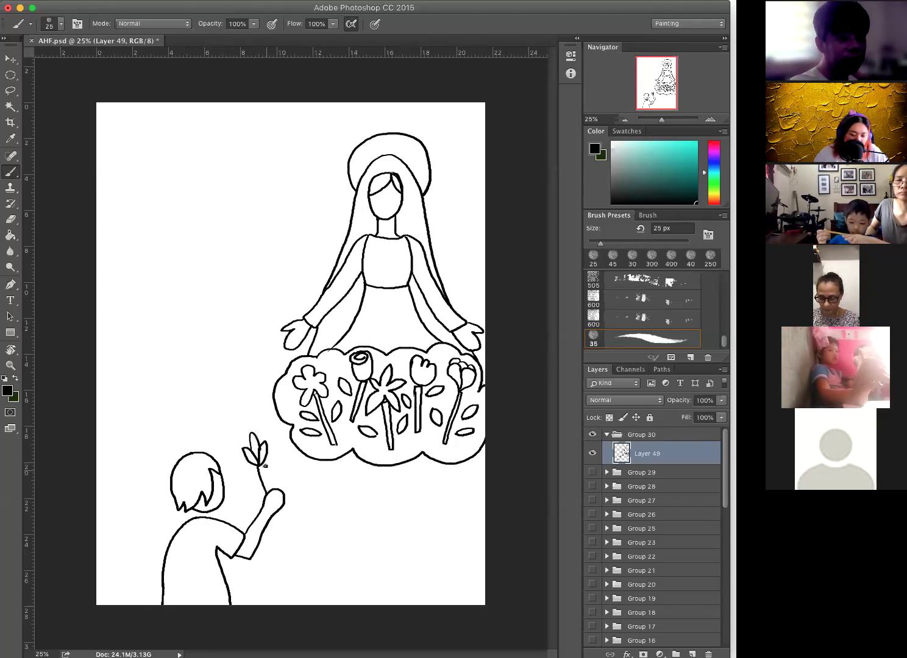
pyautogui.press('super+z')
pyautogui.moveTo(252, 450)
pyautogui.mouseDown()
pyautogui.moveTo(266, 488)
pyautogui.moveTo(272, 467)
pyautogui.moveTo(277, 474)
pyautogui.moveTo(271, 482)
pyautogui.moveTo(243, 468)
pyautogui.moveTo(269, 482)
pyautogui.mouseUp()
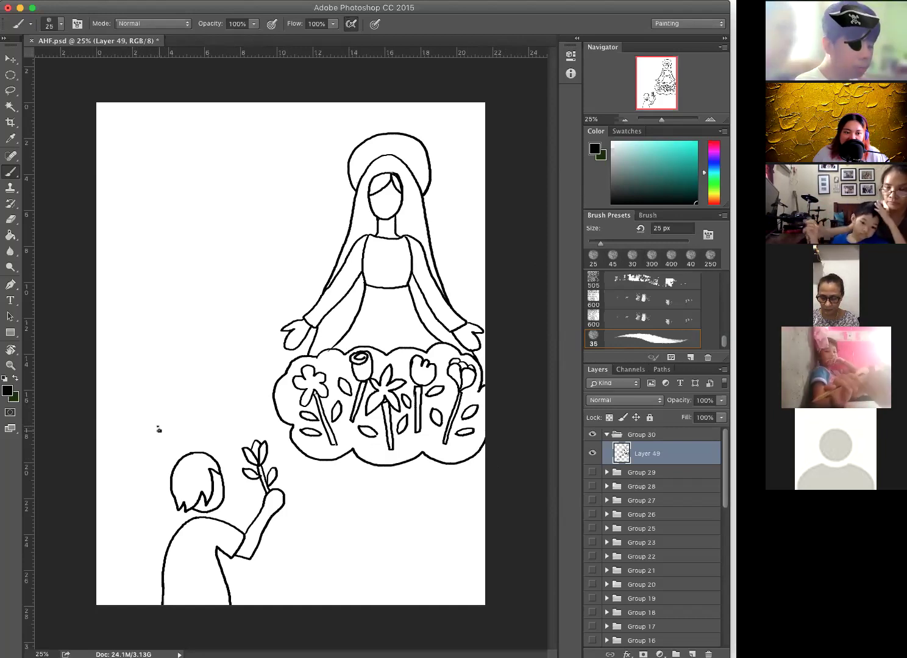
# Draw a second figure's head behind the child, with the face turned toward the woman and long straight hair down the back.
pyautogui.moveTo(159, 428); pyautogui.dragTo(156, 474)
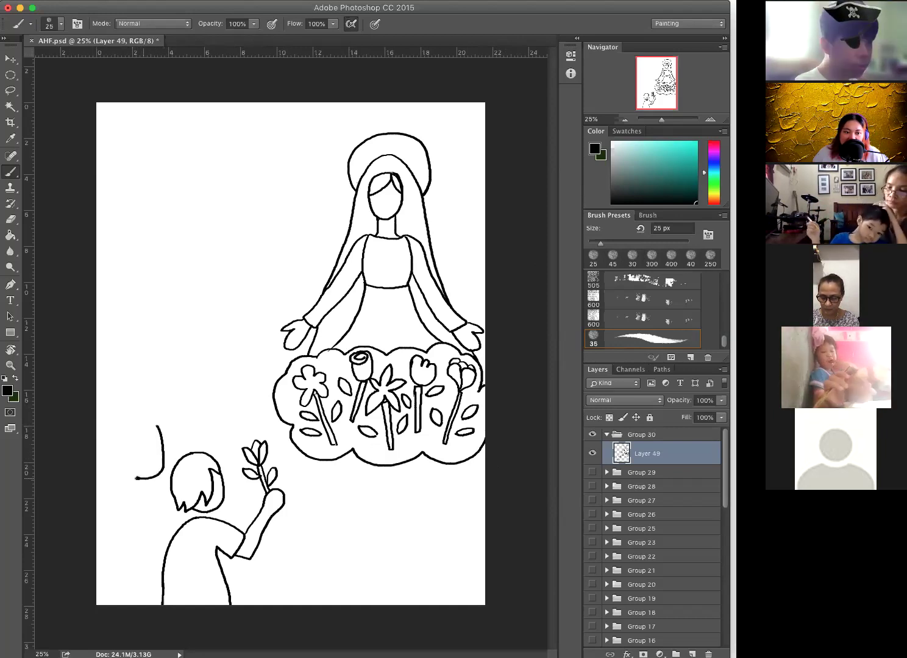
pyautogui.moveTo(101, 426)
pyautogui.mouseDown()
pyautogui.moveTo(135, 406)
pyautogui.moveTo(162, 423)
pyautogui.moveTo(131, 439)
pyautogui.moveTo(142, 569)
pyautogui.moveTo(102, 571)
pyautogui.mouseUp()
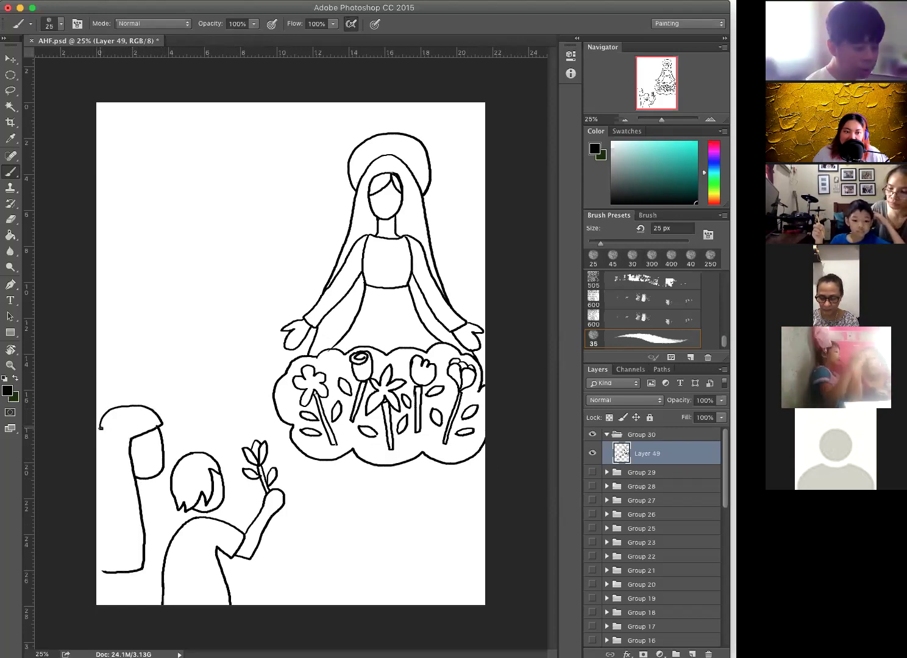
pyautogui.moveTo(101, 427); pyautogui.dragTo(101, 572)
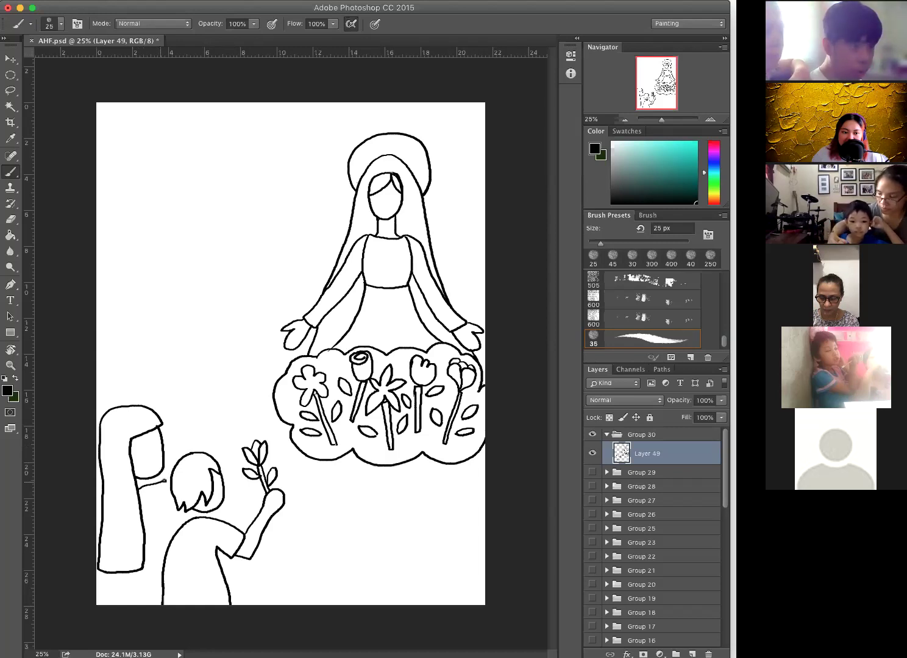
# Add the long-haired figure's shoulder, a raised arm holding a leafy rose, and the body lines continuing behind the child.
pyautogui.moveTo(164, 480); pyautogui.dragTo(173, 476)
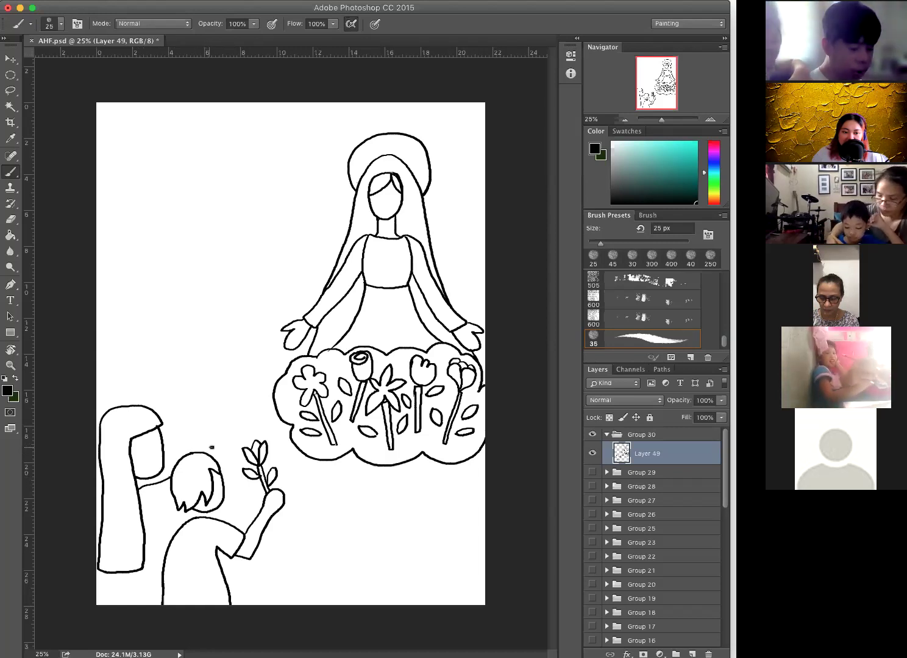
pyautogui.moveTo(220, 438)
pyautogui.mouseDown()
pyautogui.moveTo(256, 409)
pyautogui.moveTo(253, 425)
pyautogui.moveTo(218, 461)
pyautogui.moveTo(234, 383)
pyautogui.moveTo(241, 407)
pyautogui.mouseUp()
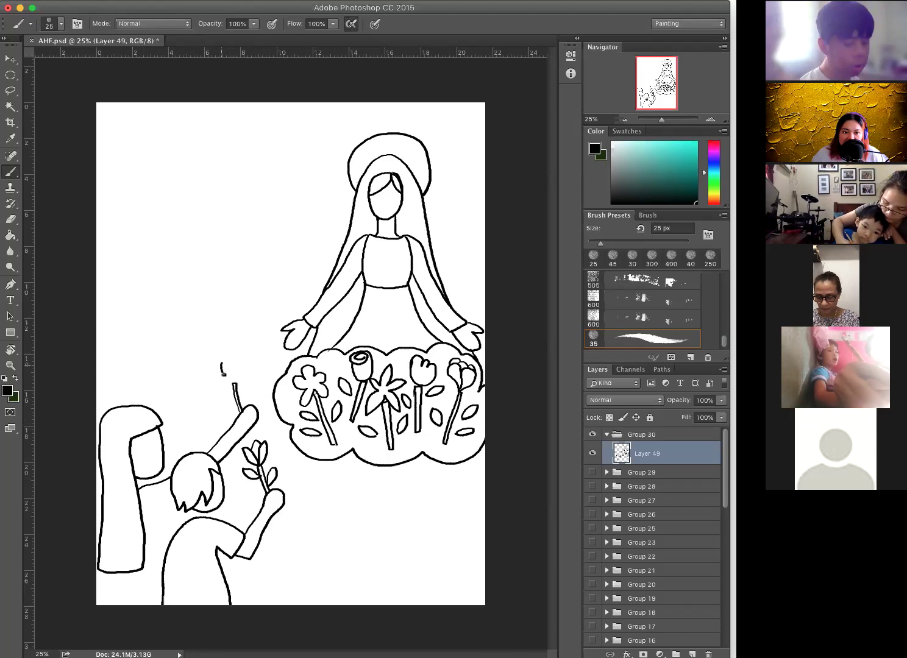
pyautogui.moveTo(234, 383)
pyautogui.mouseDown()
pyautogui.moveTo(247, 369)
pyautogui.moveTo(224, 358)
pyautogui.moveTo(239, 373)
pyautogui.moveTo(242, 407)
pyautogui.moveTo(226, 389)
pyautogui.moveTo(237, 399)
pyautogui.mouseUp()
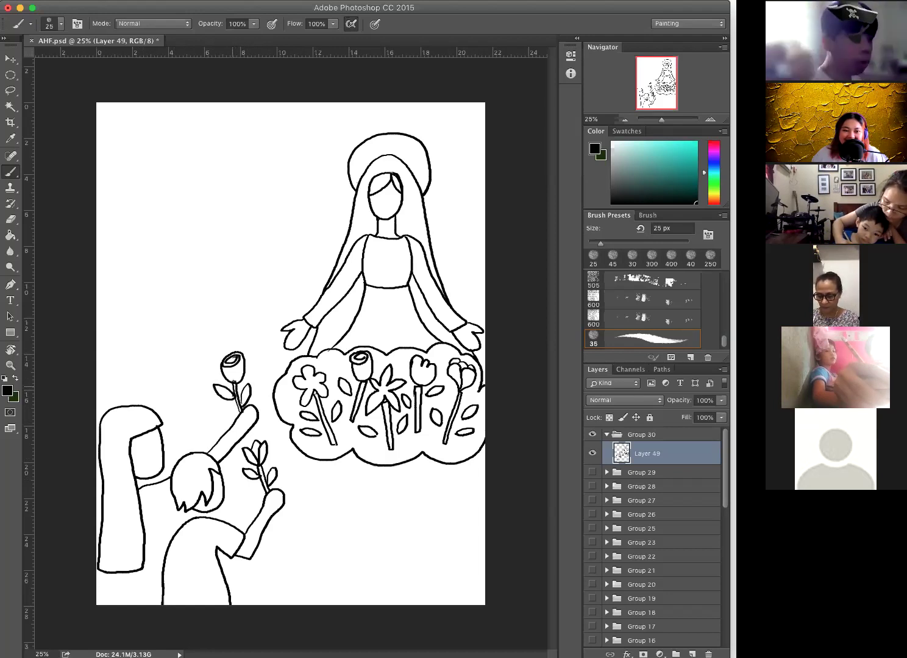
pyautogui.moveTo(165, 508); pyautogui.dragTo(164, 557)
pyautogui.moveTo(108, 573); pyautogui.dragTo(98, 605)
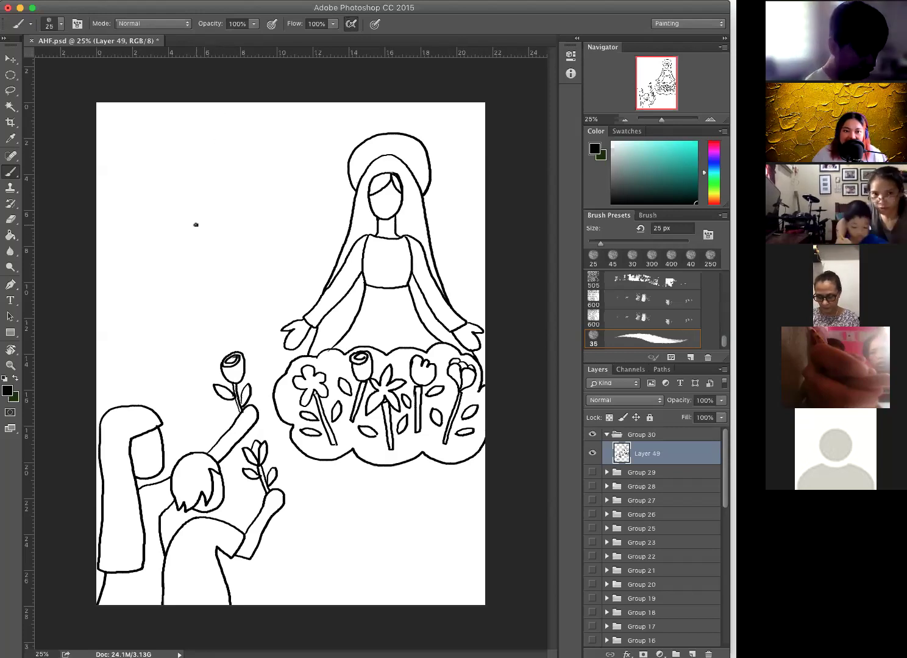
# Draw two tiny round-headed figures side by side under a rounded arch in the blank area above the rose.
pyautogui.moveTo(193, 257)
pyautogui.mouseDown()
pyautogui.moveTo(197, 305)
pyautogui.moveTo(207, 302)
pyautogui.mouseUp()
pyautogui.moveTo(220, 254)
pyautogui.mouseDown()
pyautogui.moveTo(218, 295)
pyautogui.moveTo(231, 295)
pyautogui.mouseUp()
pyautogui.moveTo(172, 303)
pyautogui.mouseDown()
pyautogui.moveTo(185, 235)
pyautogui.moveTo(202, 226)
pyautogui.moveTo(238, 229)
pyautogui.moveTo(252, 250)
pyautogui.moveTo(254, 298)
pyautogui.mouseUp()
# Scatter seven small petalled flowers inside and around the arch.
pyautogui.moveTo(156, 245)
pyautogui.mouseDown()
pyautogui.moveTo(205, 240)
pyautogui.moveTo(189, 241)
pyautogui.mouseUp()
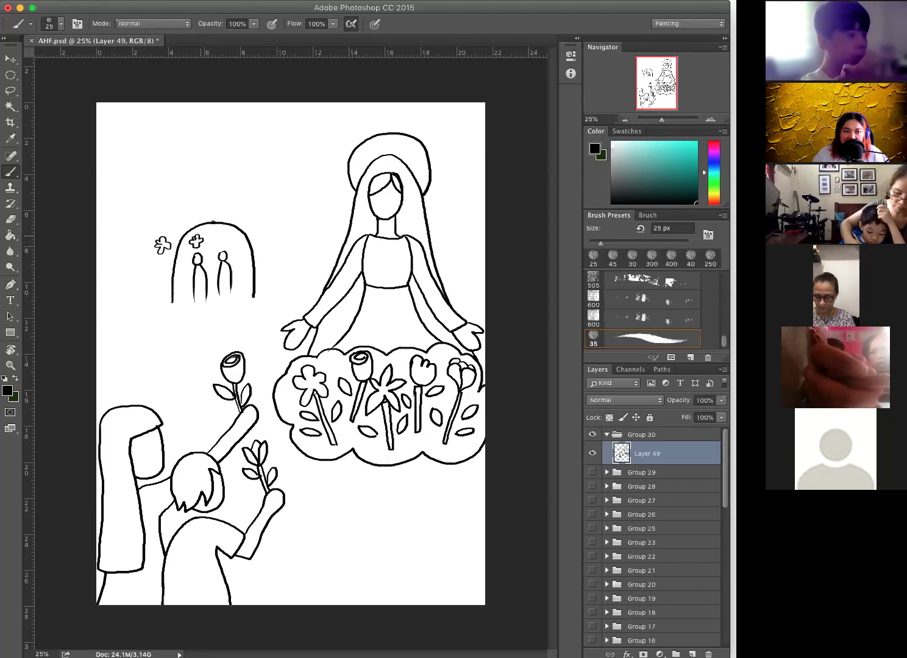
pyautogui.moveTo(205, 201)
pyautogui.mouseDown()
pyautogui.moveTo(216, 210)
pyautogui.moveTo(211, 205)
pyautogui.mouseUp()
pyautogui.moveTo(234, 243)
pyautogui.mouseDown()
pyautogui.moveTo(260, 220)
pyautogui.moveTo(260, 229)
pyautogui.moveTo(251, 225)
pyautogui.moveTo(267, 269)
pyautogui.mouseUp()
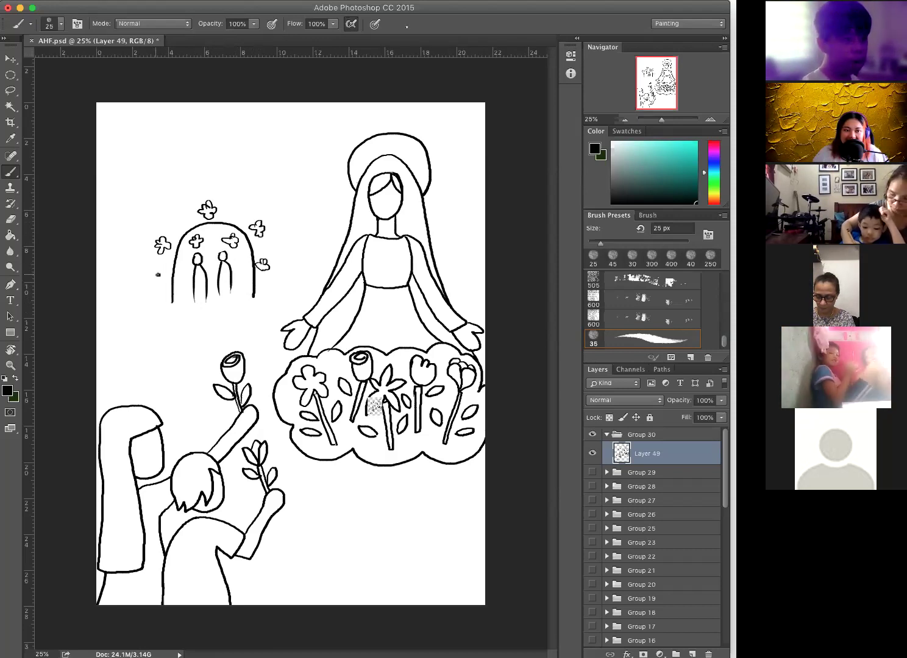
pyautogui.moveTo(160, 281); pyautogui.dragTo(161, 295)
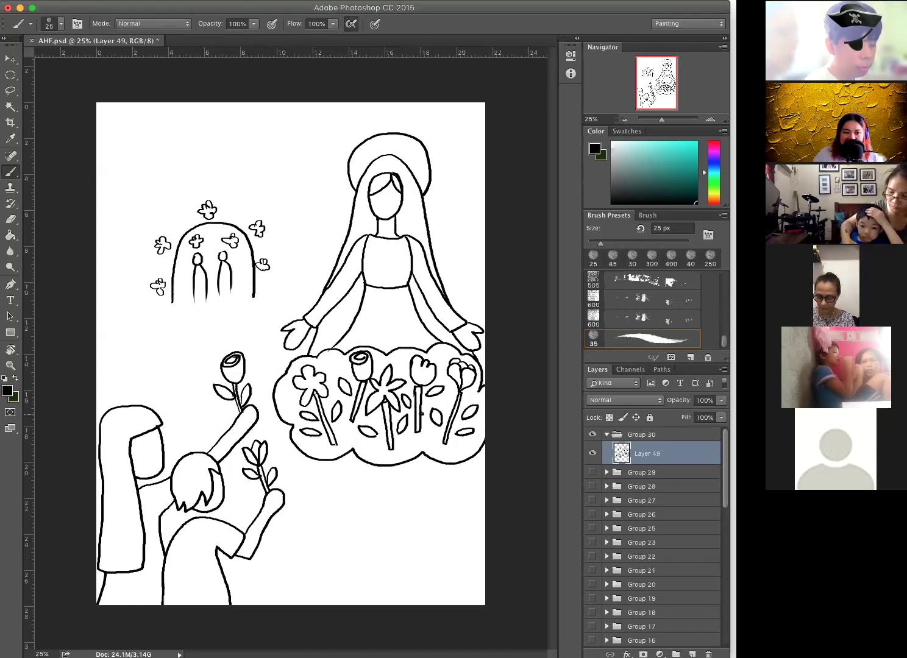
# Create a new layer and place it directly below the line-art layer inside Group 30.
pyautogui.click(642, 530)
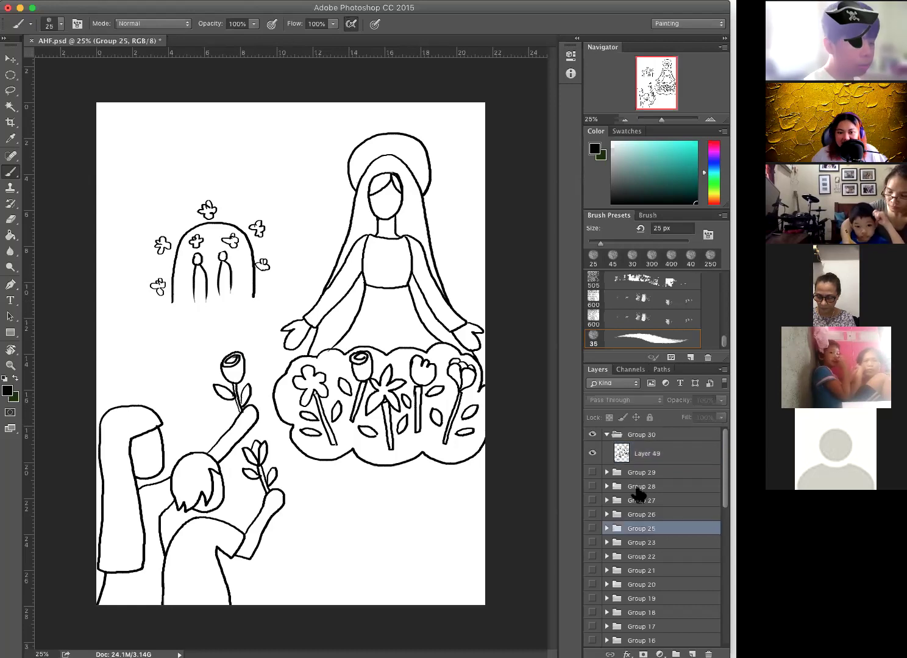
pyautogui.click(675, 458)
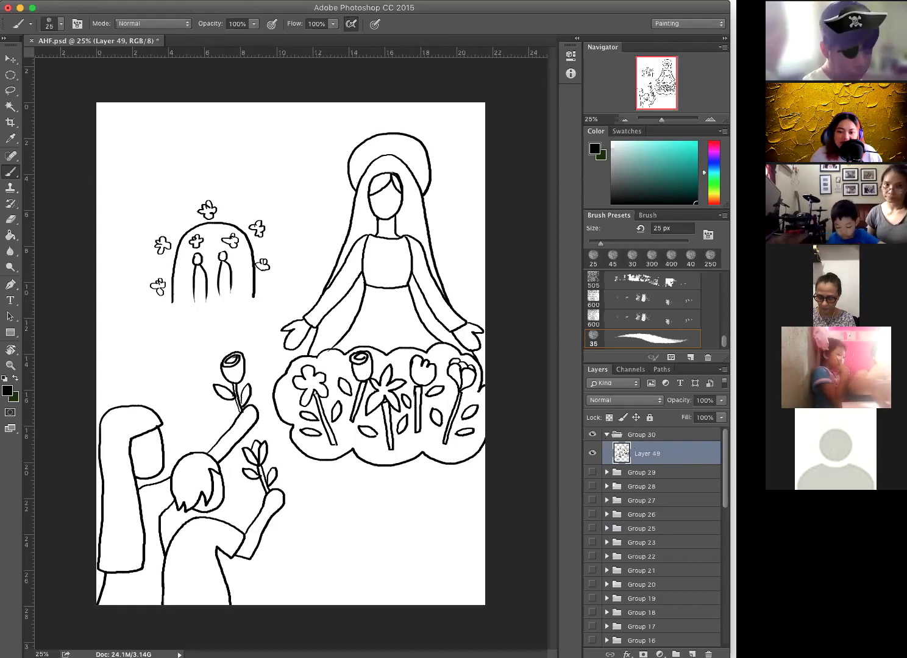
pyautogui.click(692, 653)
pyautogui.moveTo(674, 455); pyautogui.dragTo(694, 491)
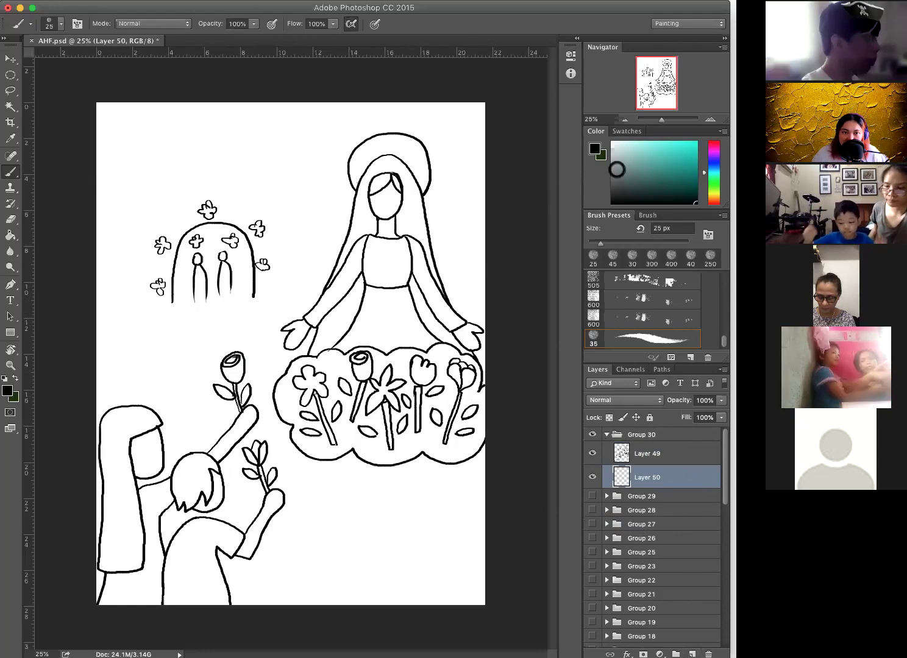
# Outline the halo behind the woman's veil in bright yellow, slightly offset from the line art, and fill it.
pyautogui.click(704, 176)
pyautogui.moveTo(704, 181); pyautogui.dragTo(705, 193)
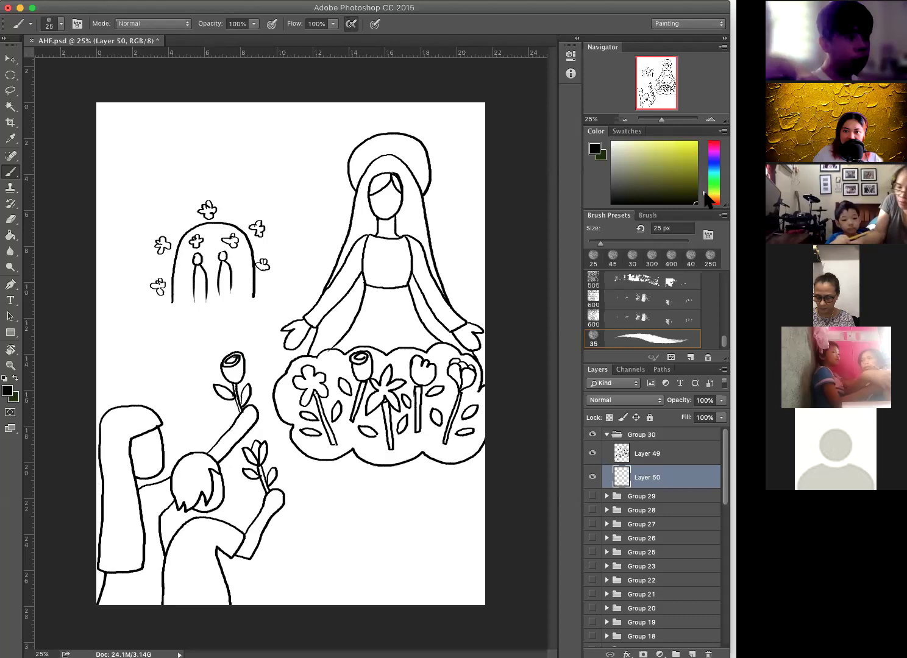
pyautogui.moveTo(693, 147); pyautogui.dragTo(703, 132)
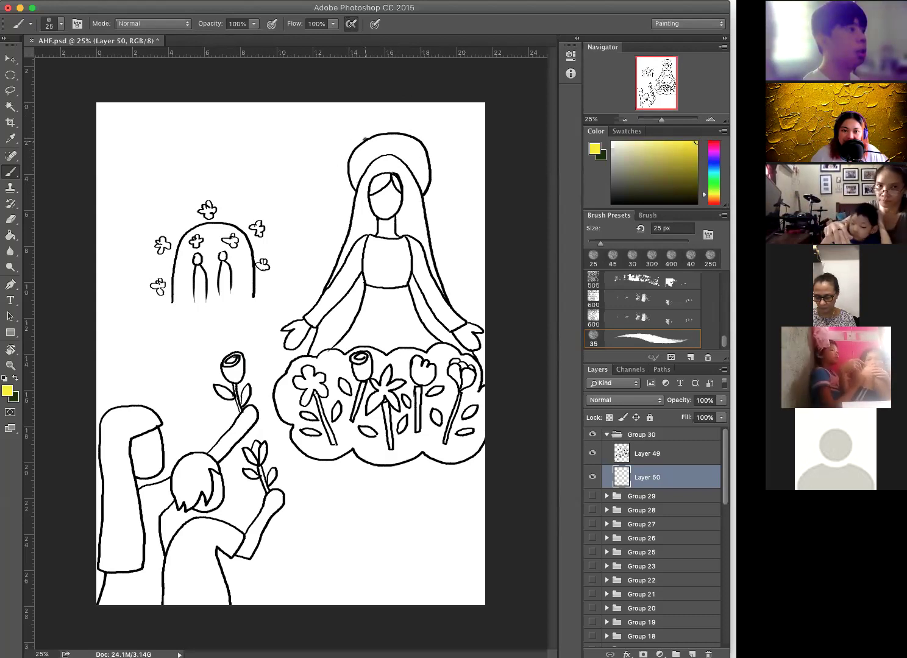
pyautogui.moveTo(363, 145)
pyautogui.mouseDown()
pyautogui.moveTo(387, 124)
pyautogui.moveTo(425, 129)
pyautogui.moveTo(443, 146)
pyautogui.moveTo(424, 201)
pyautogui.mouseUp()
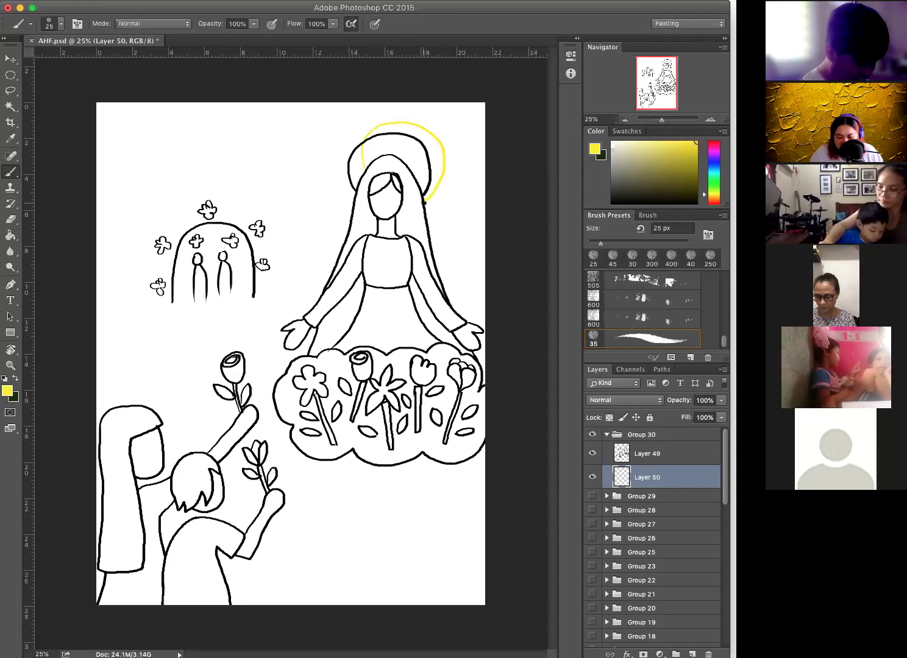
pyautogui.moveTo(369, 162)
pyautogui.mouseDown()
pyautogui.moveTo(401, 158)
pyautogui.moveTo(423, 193)
pyautogui.mouseUp()
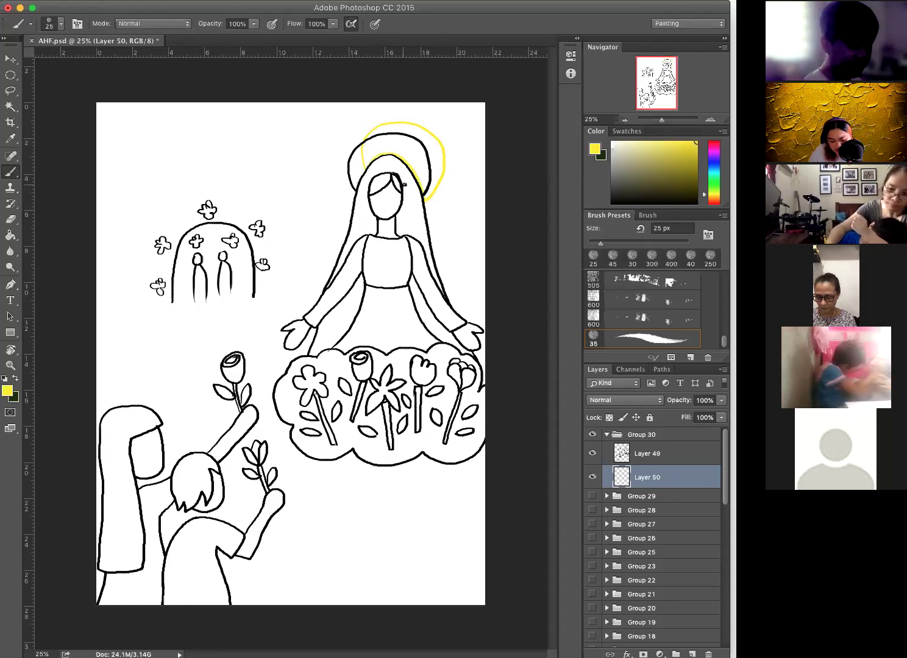
pyautogui.press('g')
pyautogui.click(414, 160)
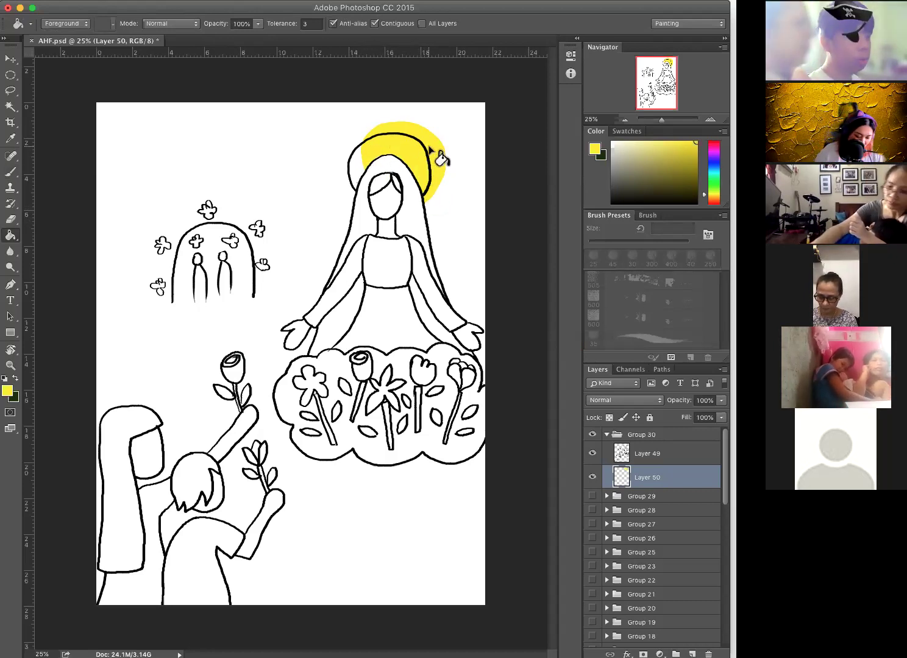
# Outline the two locks of hair on the woman's forehead in reddish brown and fill both shapes.
pyautogui.press('b')
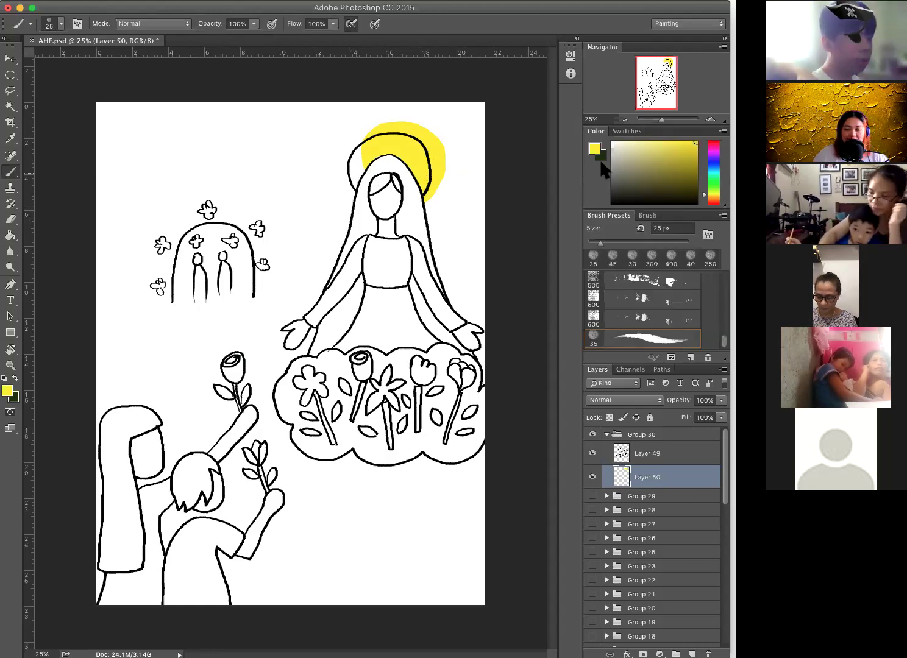
pyautogui.moveTo(706, 198); pyautogui.dragTo(706, 200)
pyautogui.moveTo(695, 153); pyautogui.dragTo(694, 170)
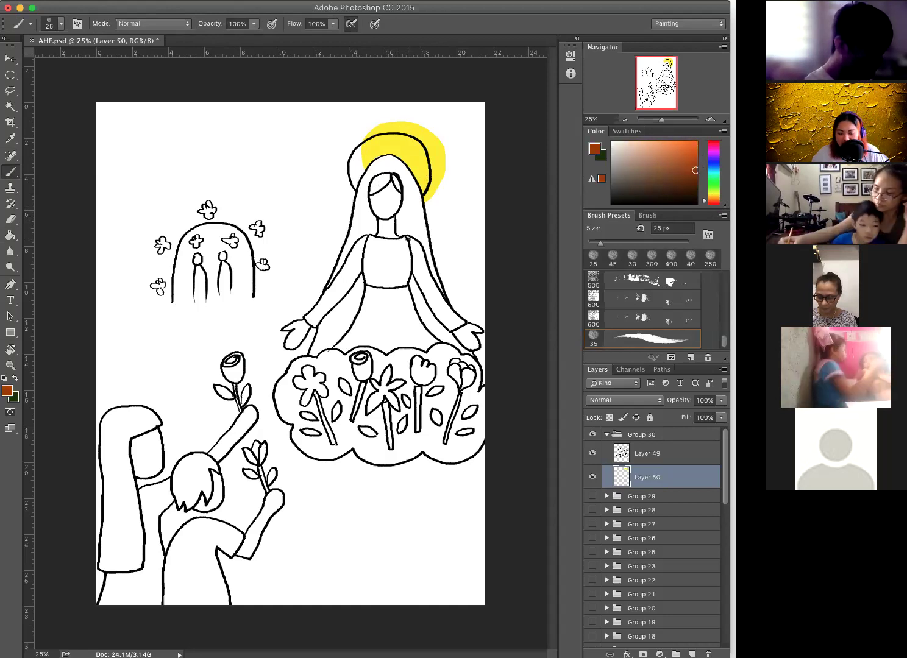
pyautogui.moveTo(415, 259)
pyautogui.mouseDown()
pyautogui.moveTo(425, 247)
pyautogui.moveTo(455, 246)
pyautogui.moveTo(467, 164)
pyautogui.moveTo(356, 288)
pyautogui.moveTo(359, 271)
pyautogui.mouseUp()
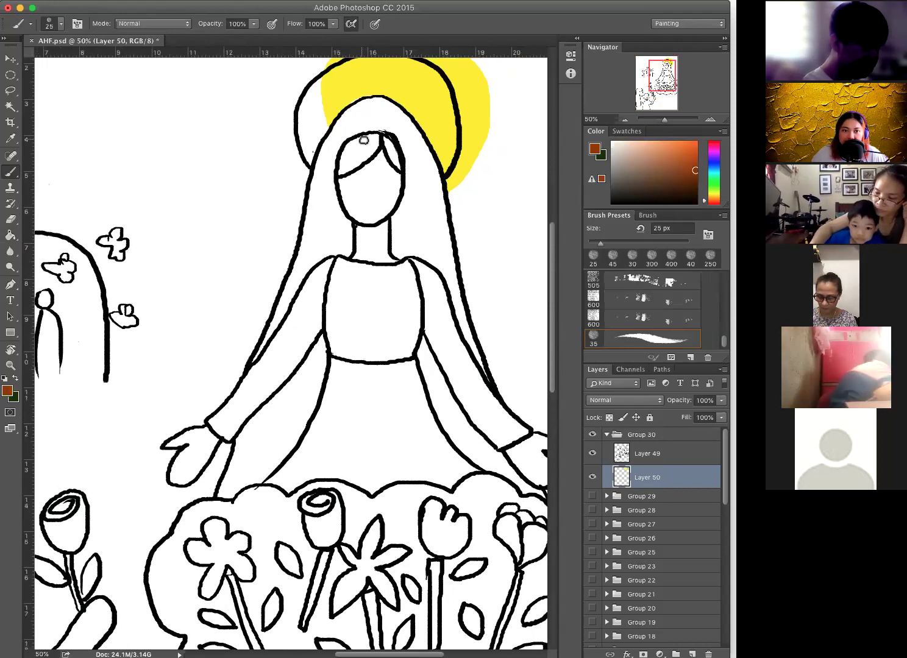
pyautogui.moveTo(364, 139)
pyautogui.mouseDown()
pyautogui.moveTo(343, 167)
pyautogui.moveTo(364, 156)
pyautogui.moveTo(395, 158)
pyautogui.moveTo(390, 141)
pyautogui.moveTo(407, 158)
pyautogui.mouseUp()
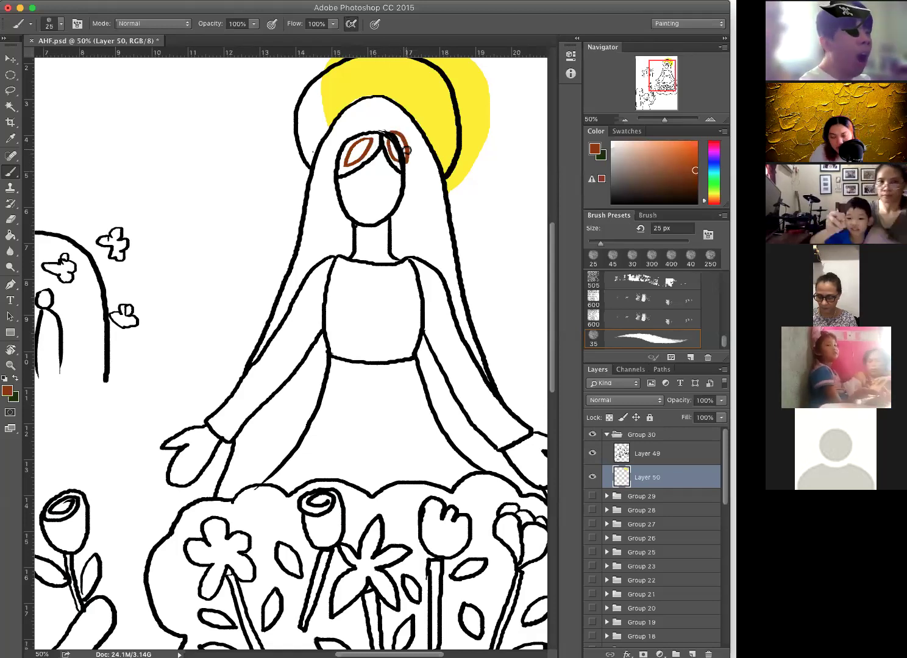
pyautogui.press('g')
pyautogui.click(397, 150)
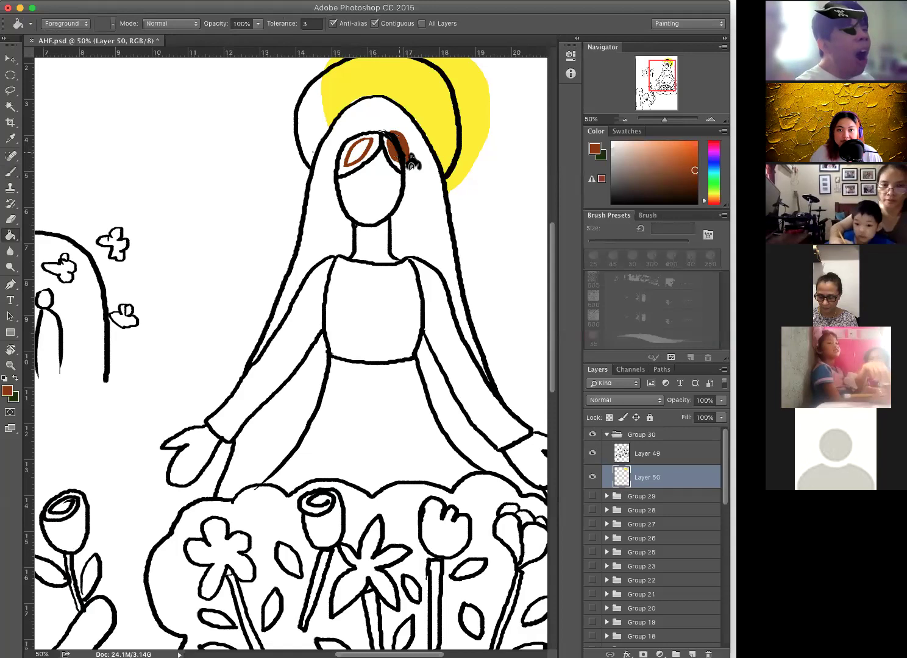
pyautogui.click(360, 154)
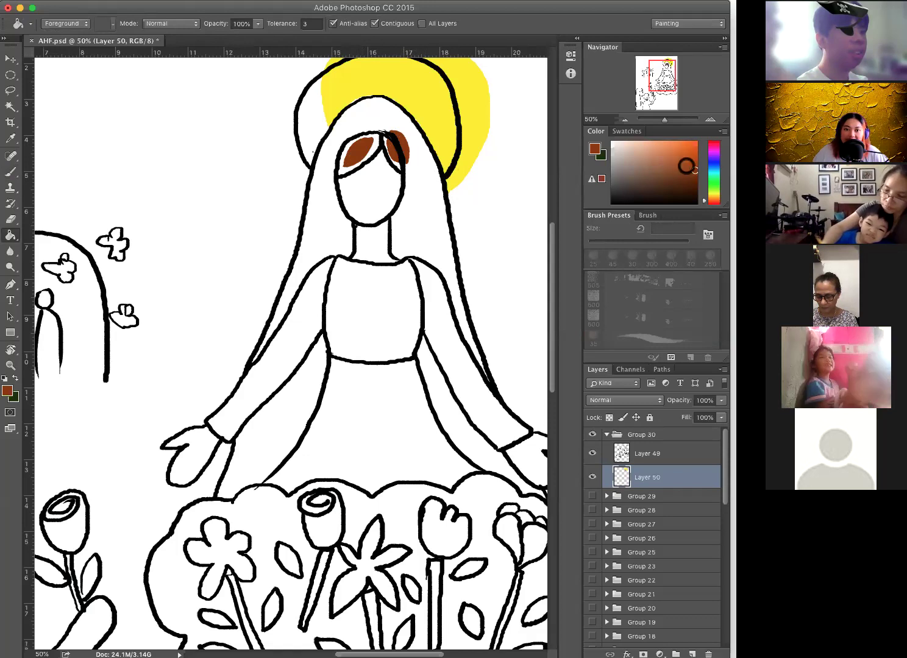
# Outline the dress's bodice and skirt down to the flower cloud in light blue, offset from the lines, and fill the shape.
pyautogui.click(707, 173)
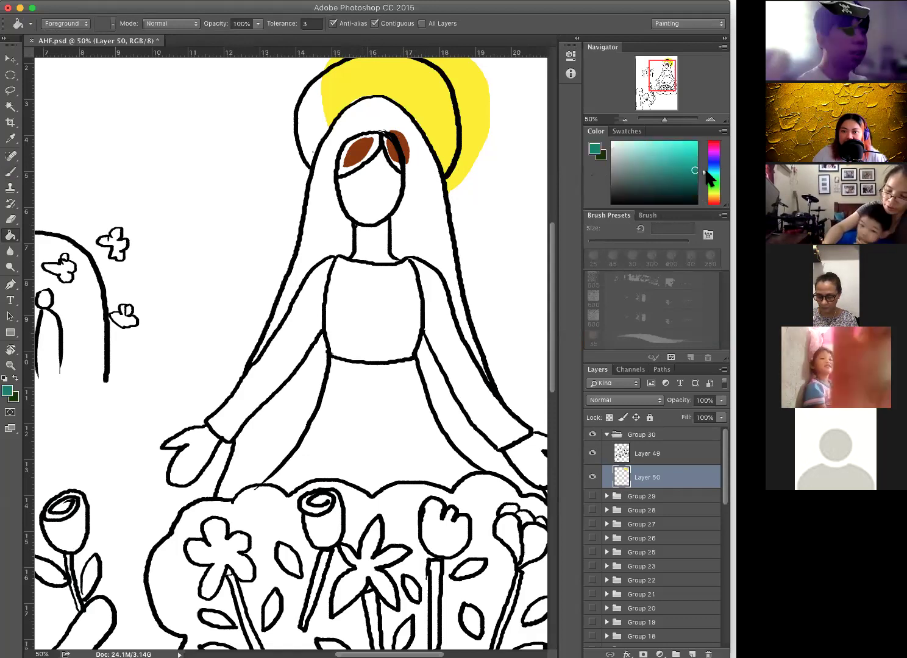
pyautogui.click(646, 146)
pyautogui.click(638, 143)
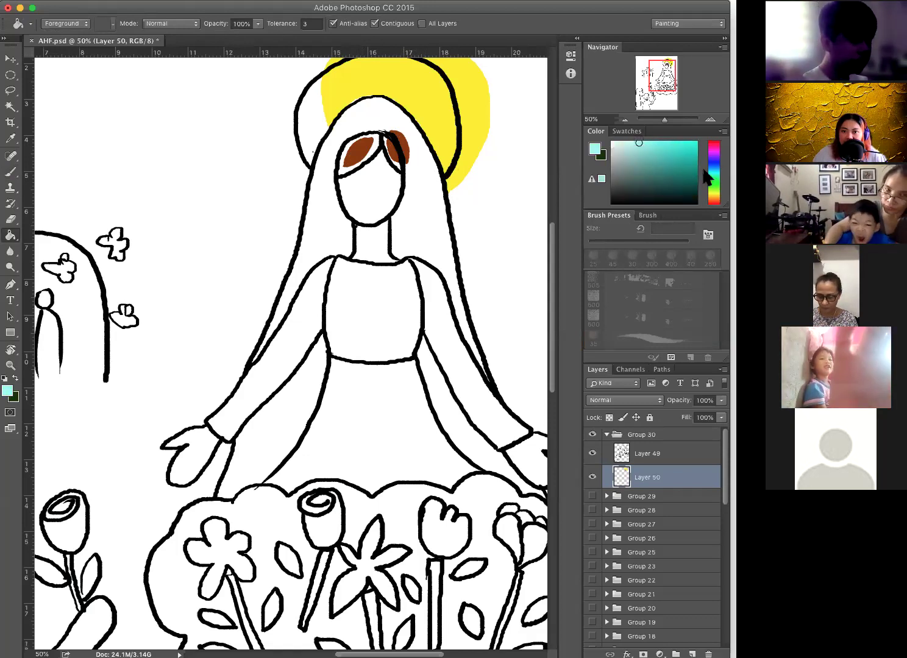
pyautogui.click(706, 175)
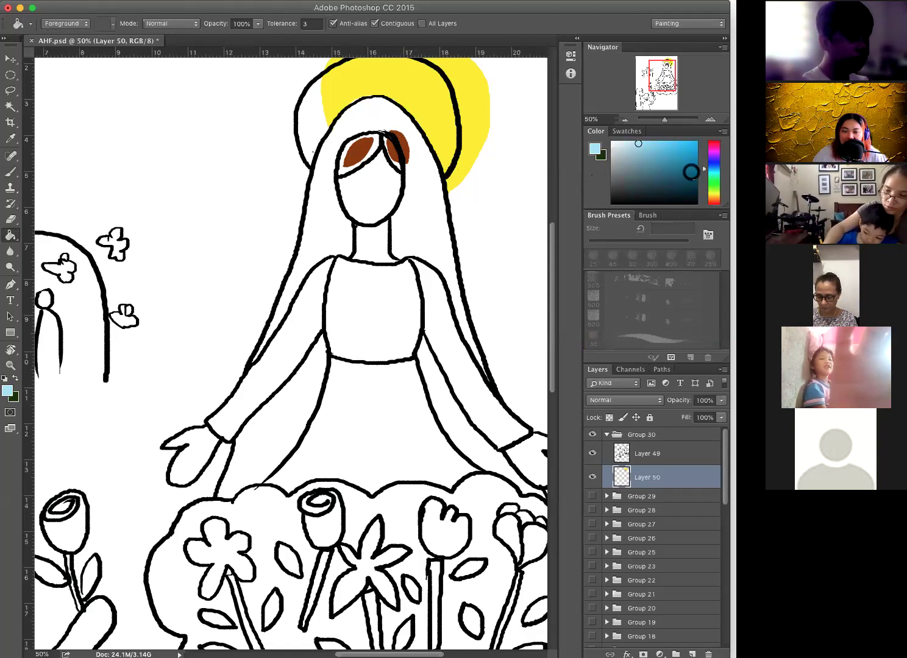
pyautogui.press('super+minus')
pyautogui.press('super+minus')
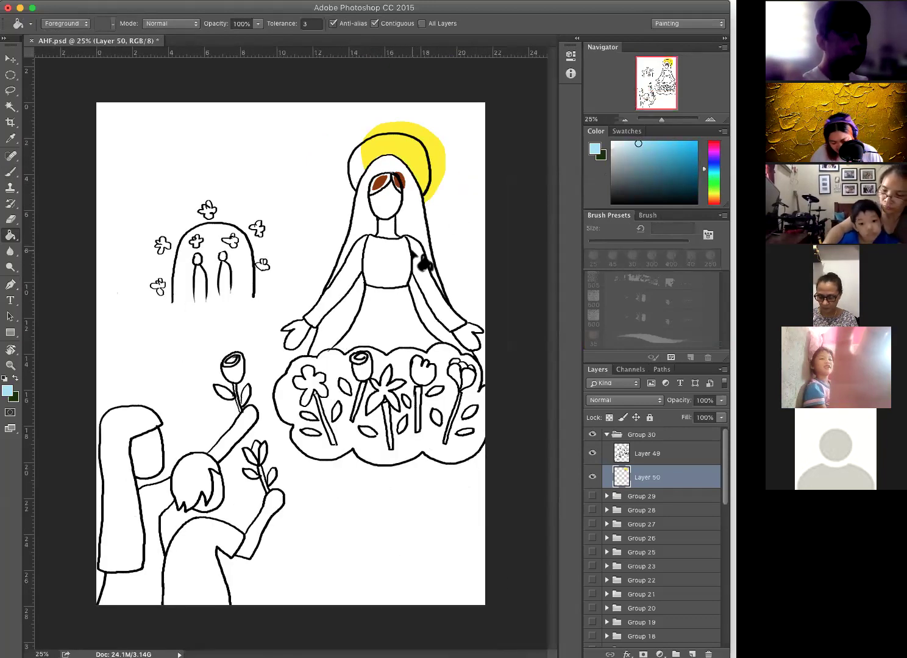
pyautogui.press('b')
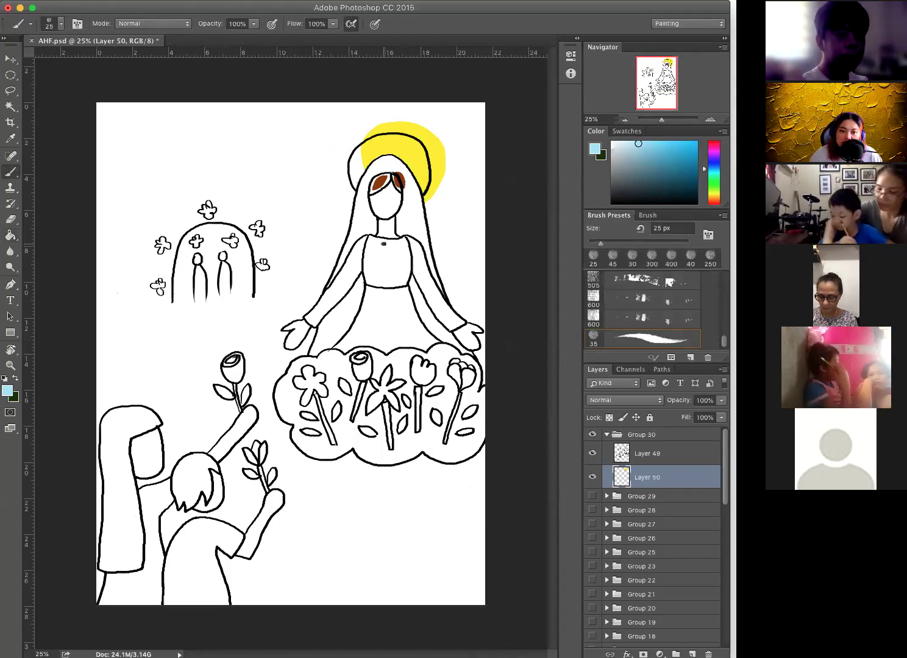
pyautogui.moveTo(376, 284); pyautogui.dragTo(369, 325)
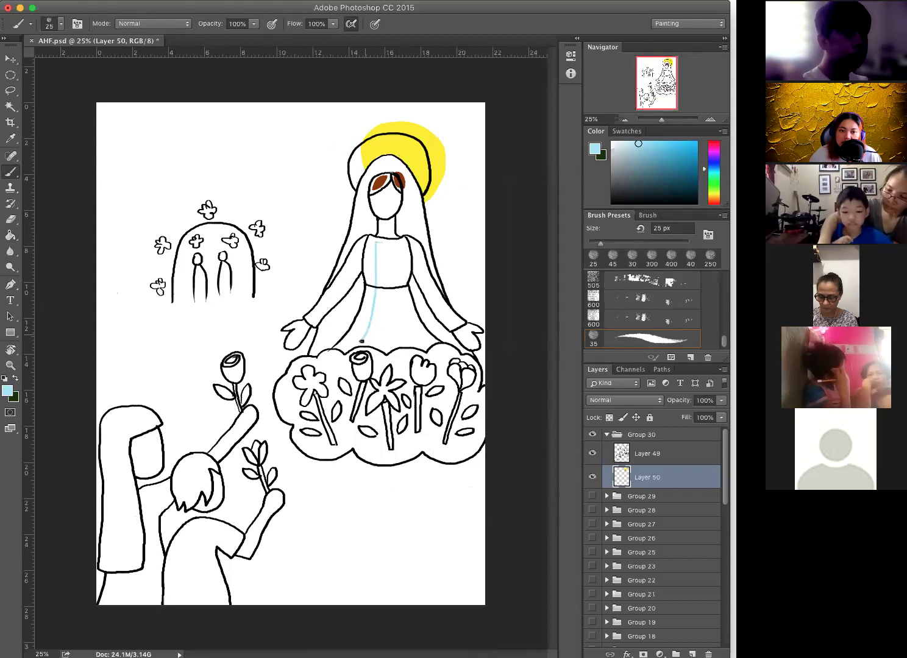
pyautogui.moveTo(413, 244)
pyautogui.mouseDown()
pyautogui.moveTo(423, 304)
pyautogui.moveTo(449, 343)
pyautogui.moveTo(411, 356)
pyautogui.moveTo(370, 353)
pyautogui.mouseUp()
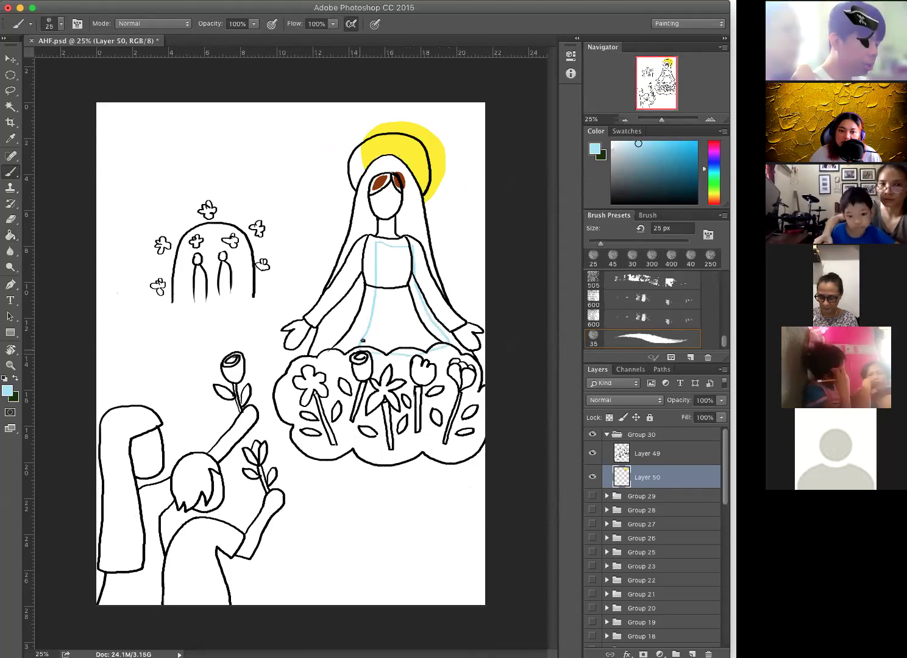
pyautogui.press('g')
pyautogui.click(405, 321)
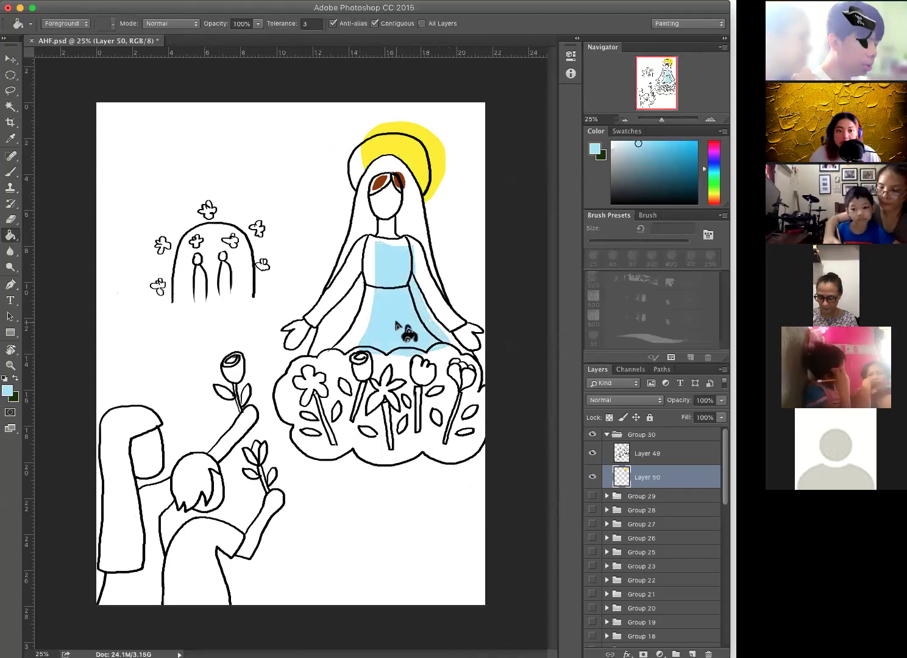
# Color both of the woman's sleeves light blue with filled shapes slightly offset from the line art.
pyautogui.press('b')
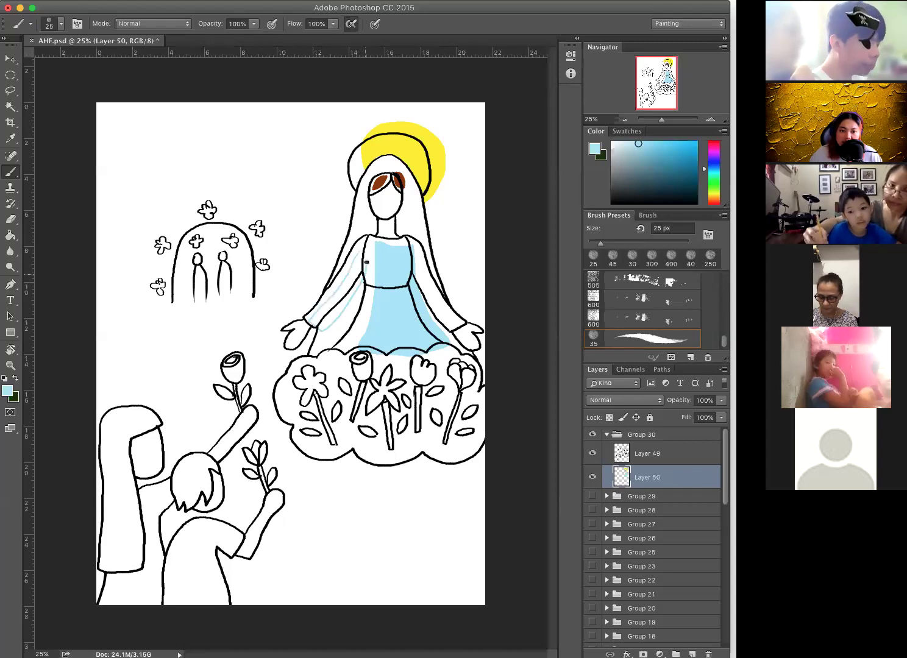
pyautogui.press('g')
pyautogui.click(357, 285)
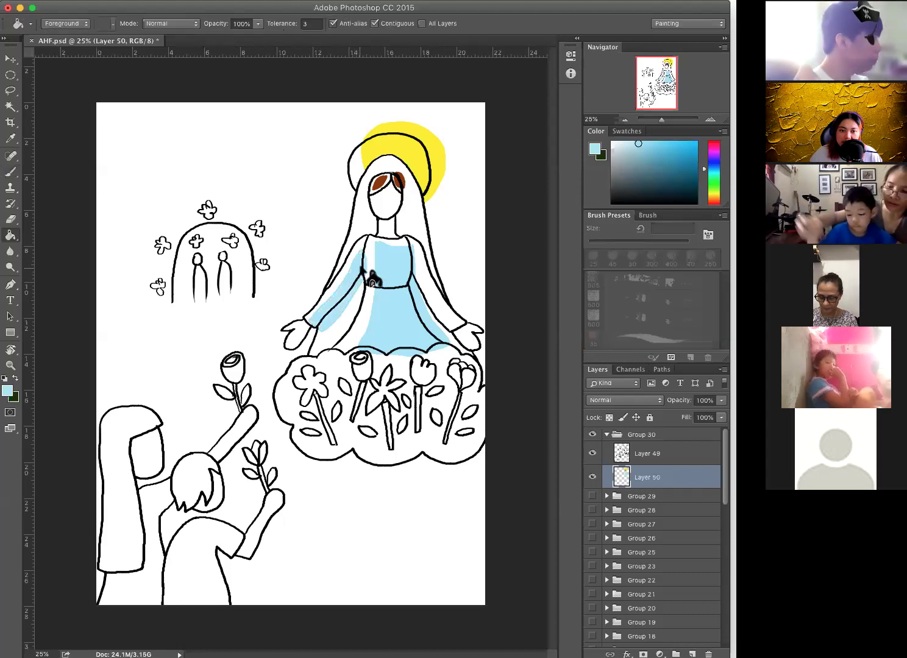
pyautogui.press('b')
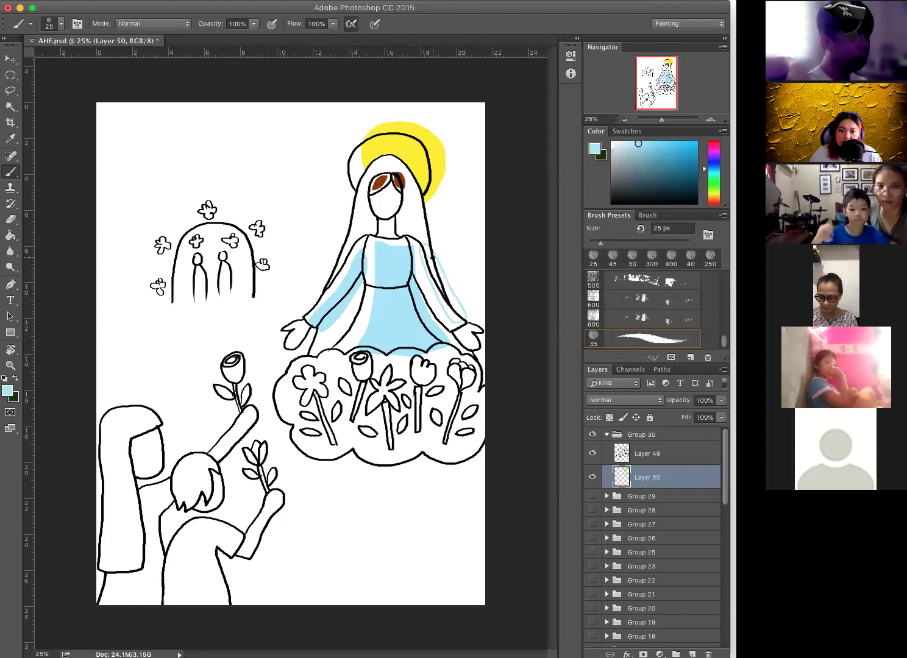
pyautogui.moveTo(434, 263); pyautogui.dragTo(451, 280)
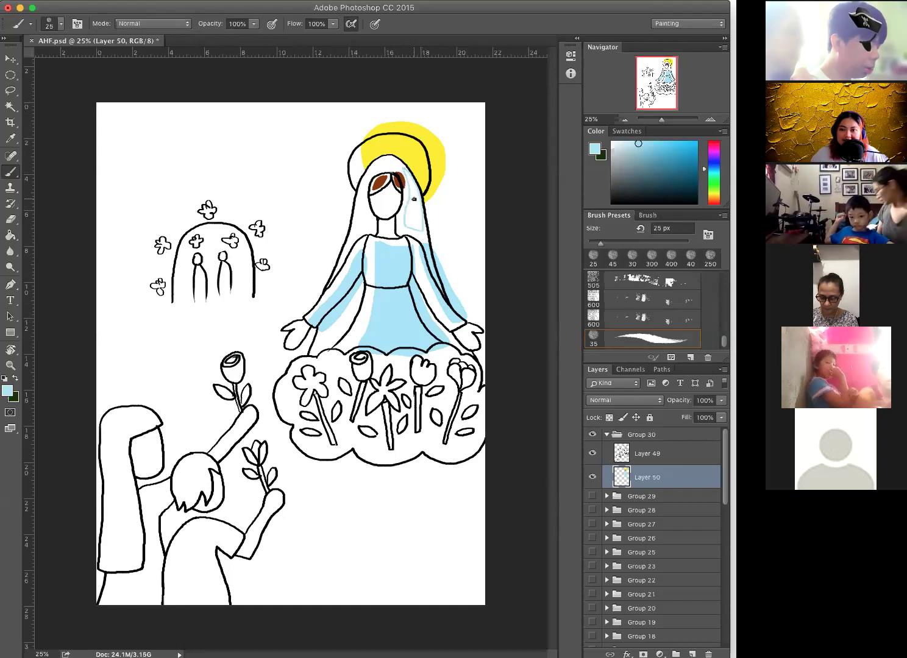
# Fill the veil on both sides of the woman's face with light blue shapes loosely following the line art.
pyautogui.press('g')
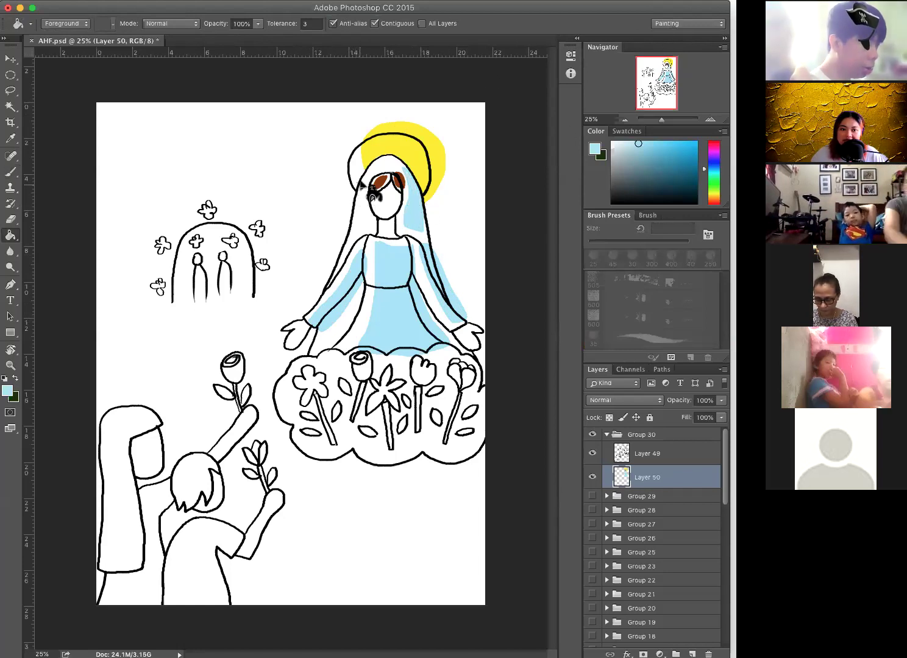
pyautogui.press('b')
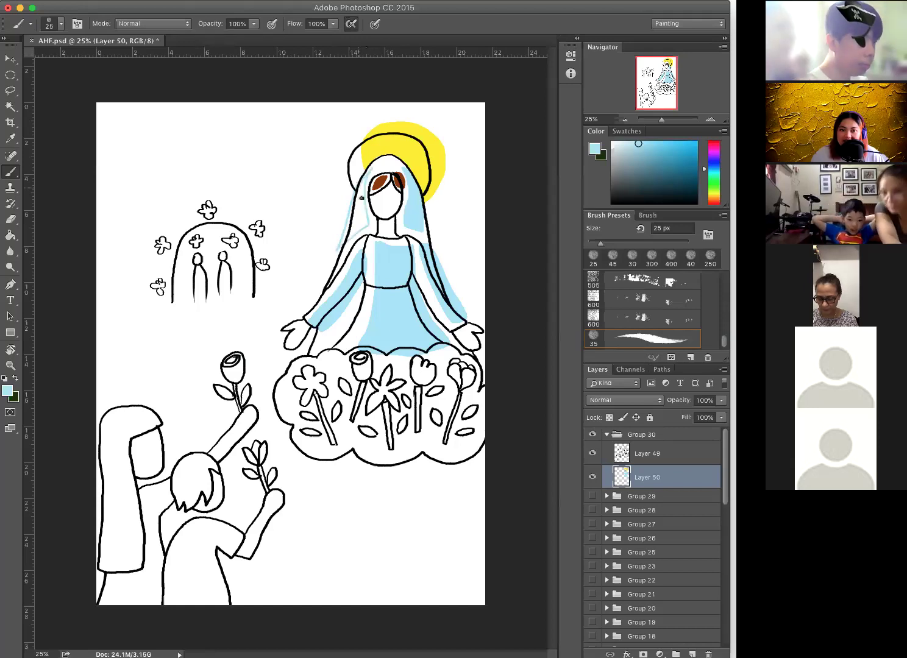
pyautogui.press('g')
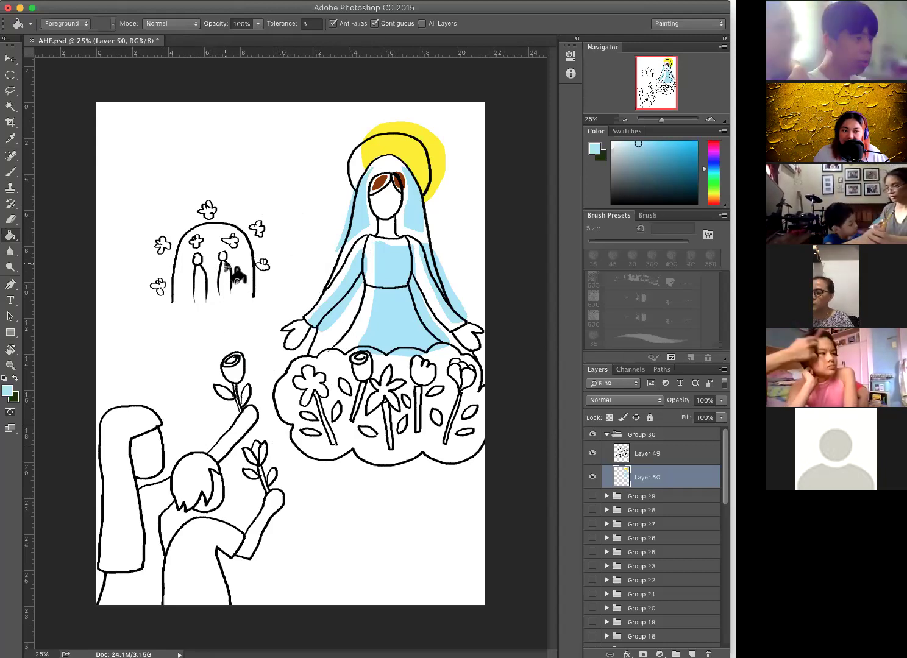
# Hide the color layer Layer 50 to view the line art alone, and show it again.
pyautogui.click(592, 478)
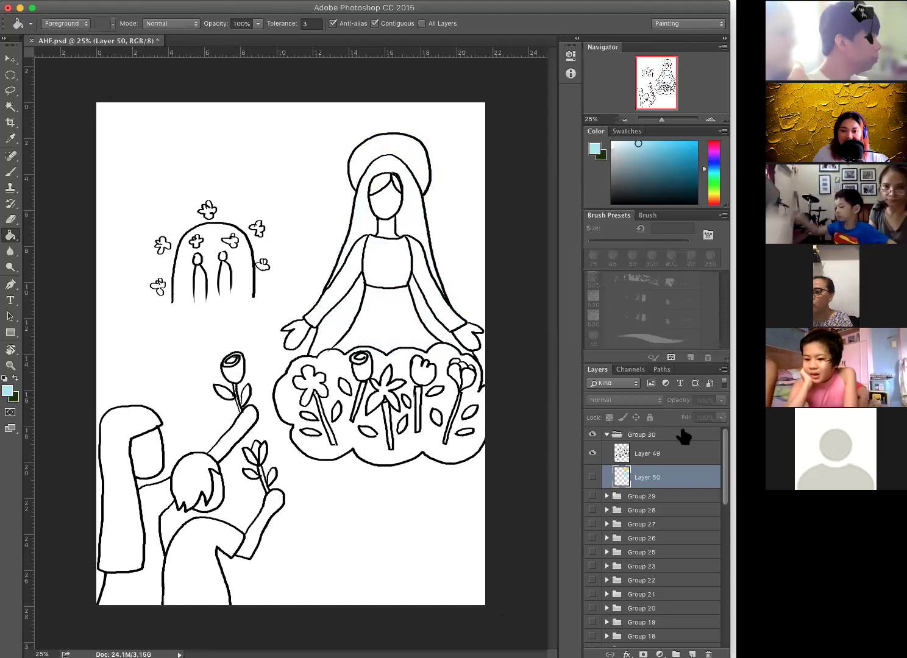
pyautogui.click(592, 477)
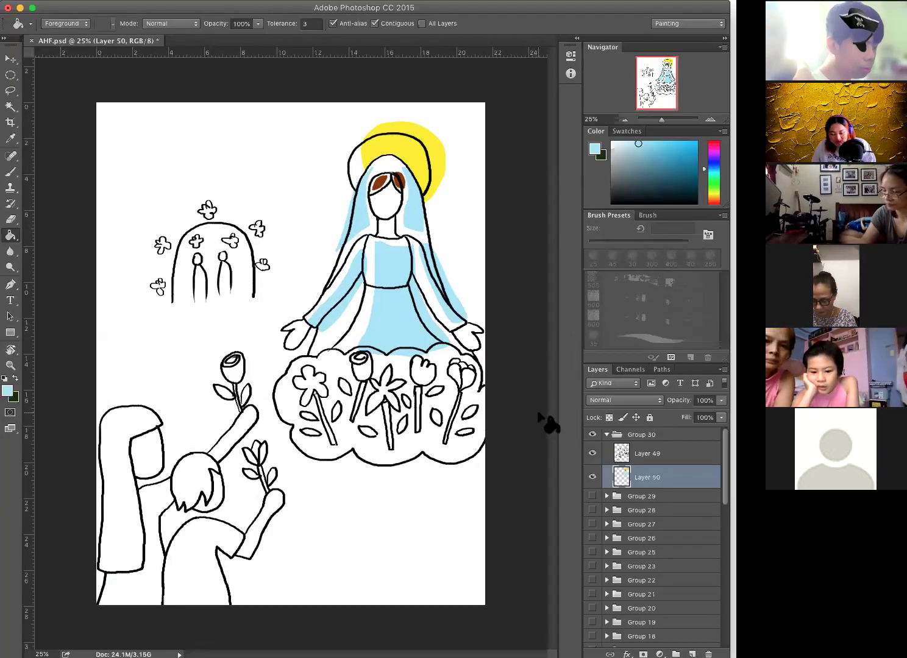
# Outline the five-petalled flower at the far left of the cloud in pink, slightly offset, and fill it.
pyautogui.press('b')
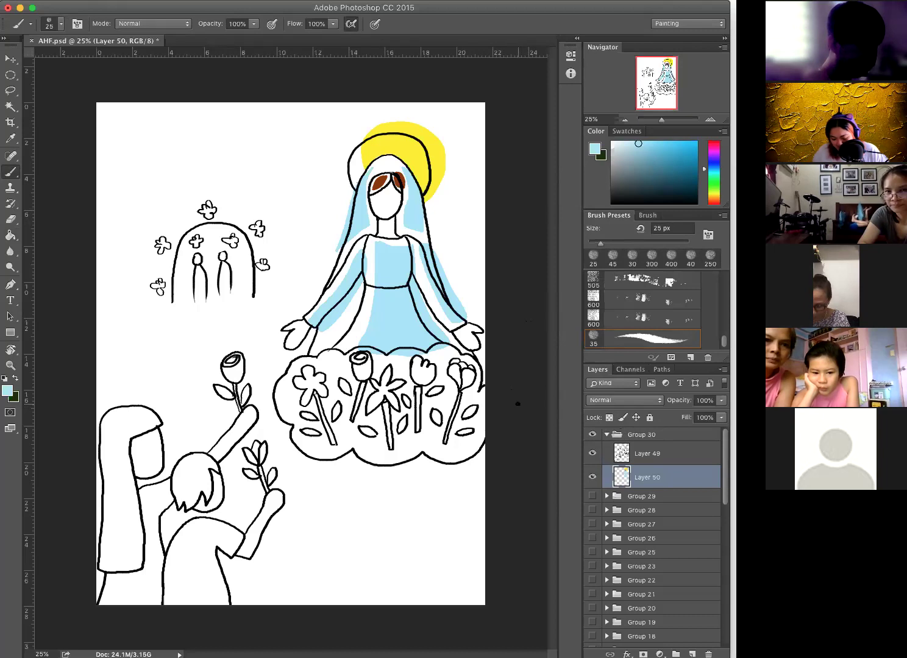
pyautogui.press('super+equal')
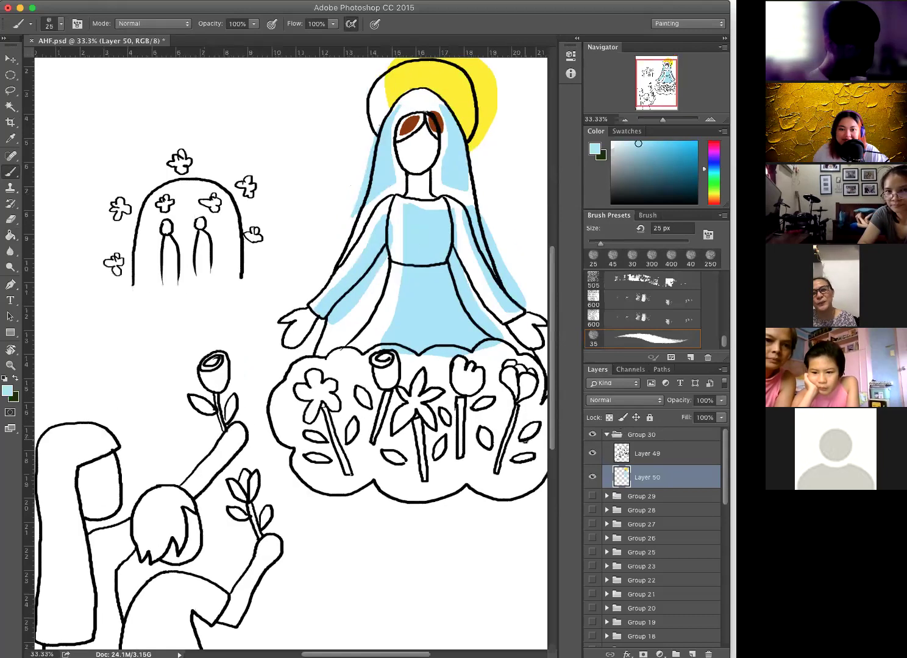
pyautogui.hscroll(4, 509, 452)
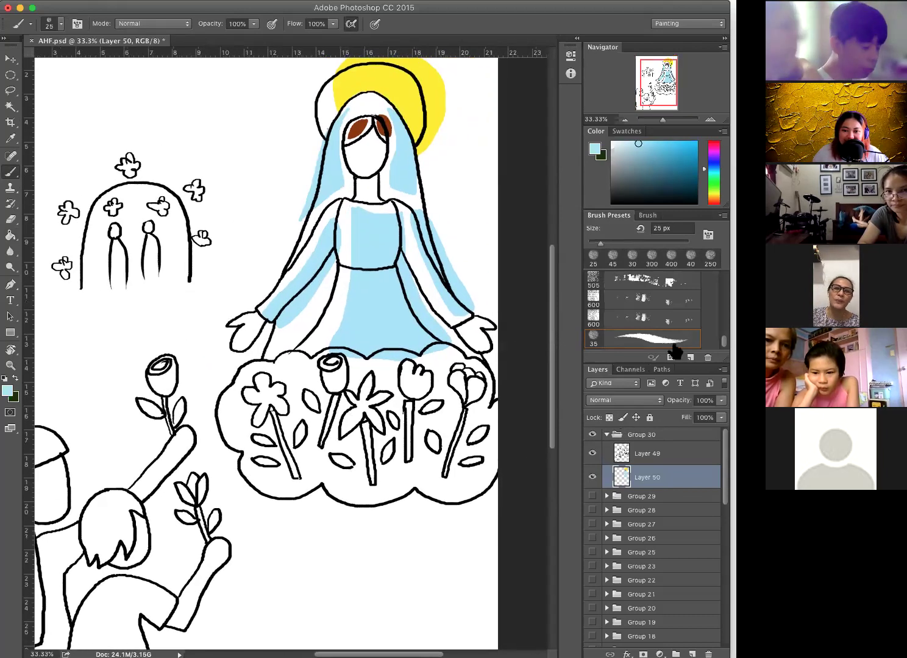
pyautogui.click(713, 147)
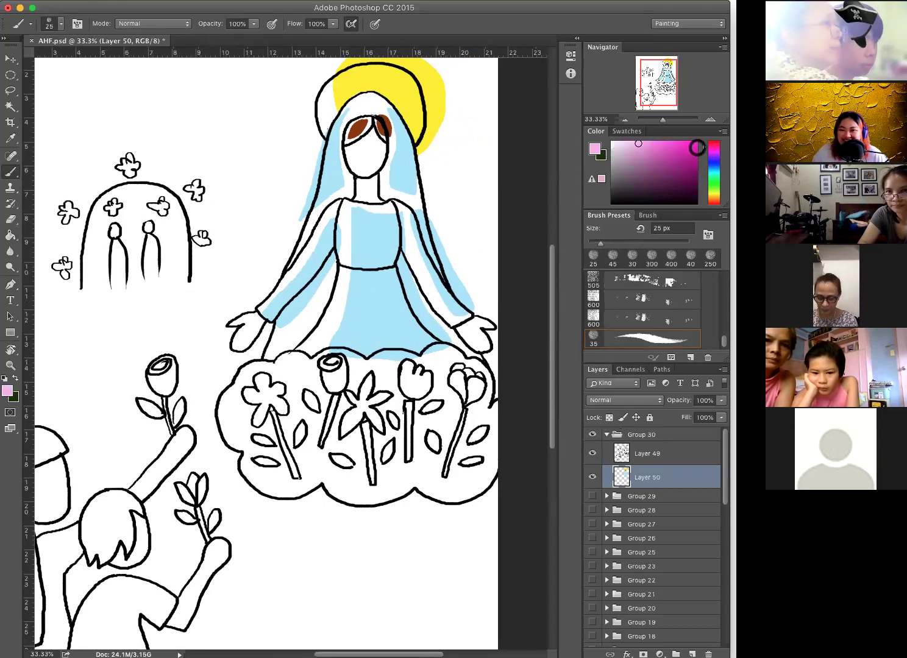
pyautogui.click(713, 148)
pyautogui.moveTo(646, 144); pyautogui.dragTo(665, 143)
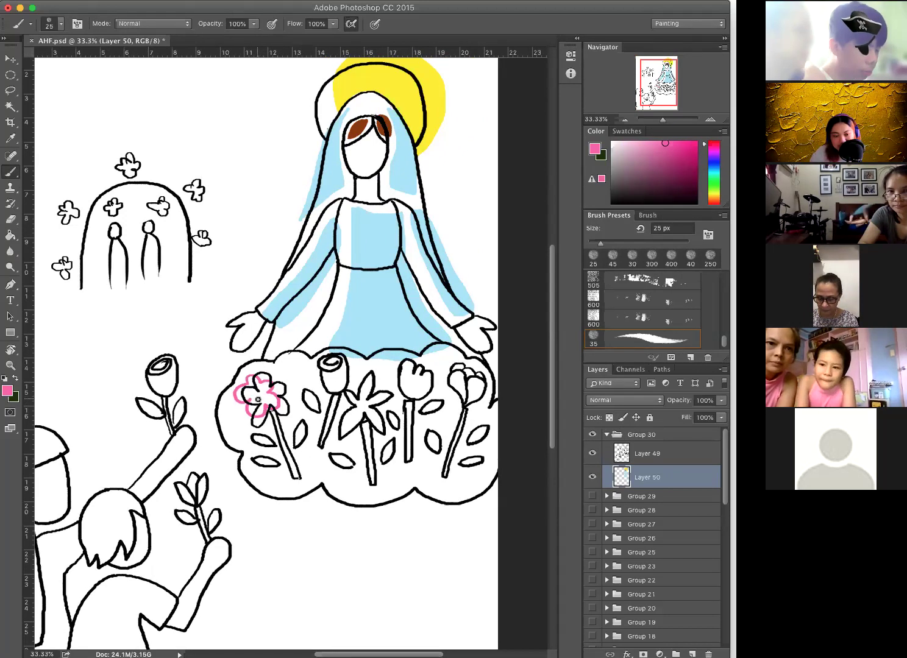
pyautogui.press('g')
pyautogui.click(271, 407)
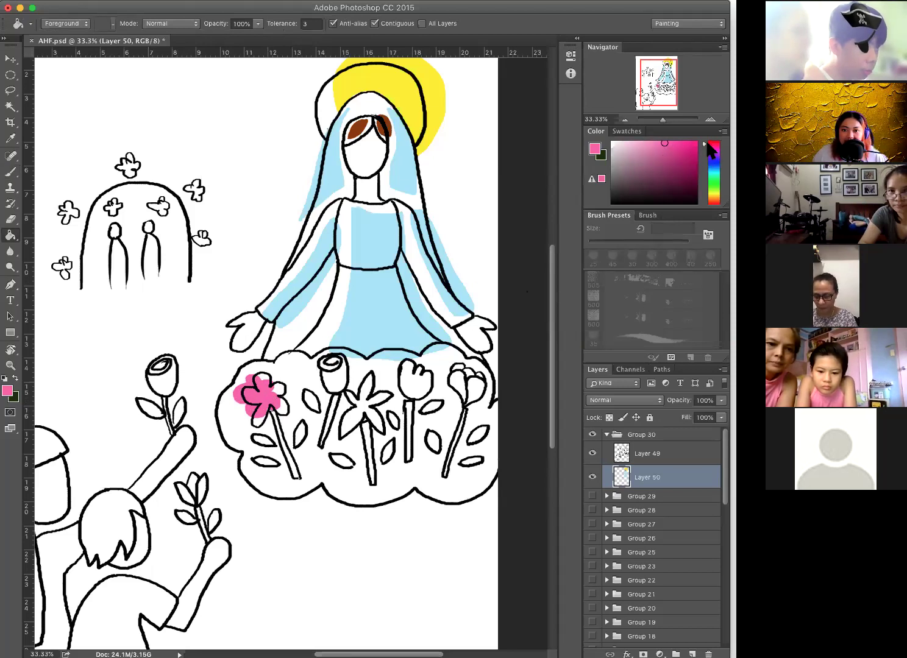
# Outline the rose bloom inside the cloud in bright red, slightly offset from the line art, and fill it.
pyautogui.click(695, 142)
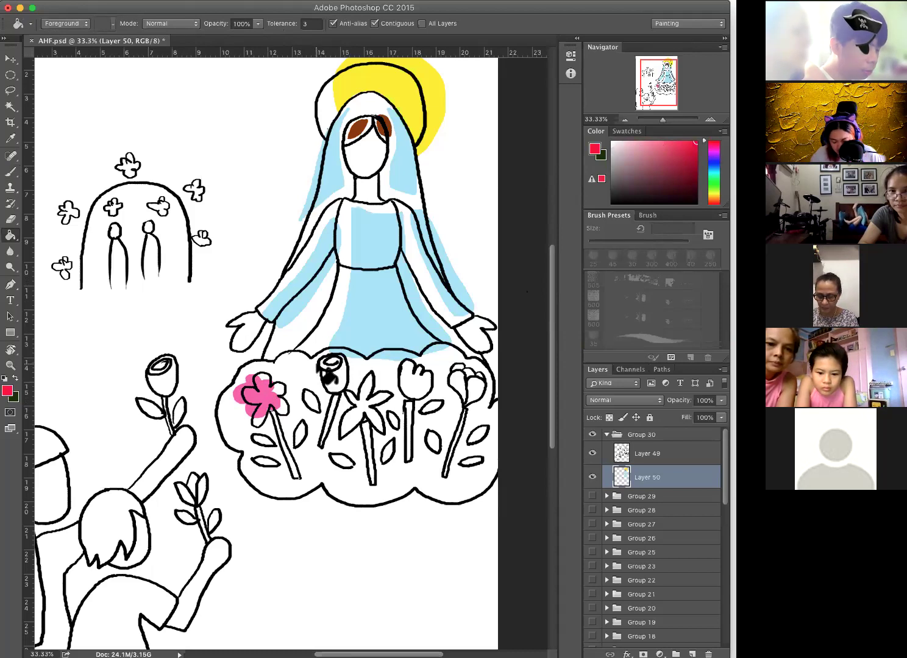
pyautogui.press('b')
pyautogui.moveTo(312, 364); pyautogui.dragTo(317, 381)
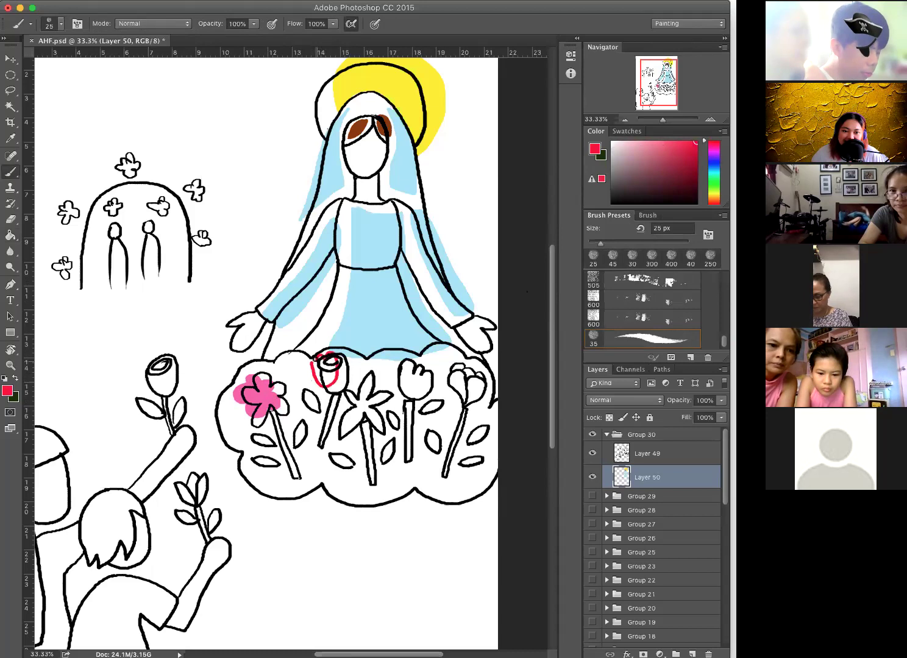
pyautogui.moveTo(319, 366)
pyautogui.mouseDown()
pyautogui.moveTo(344, 384)
pyautogui.moveTo(333, 382)
pyautogui.mouseUp()
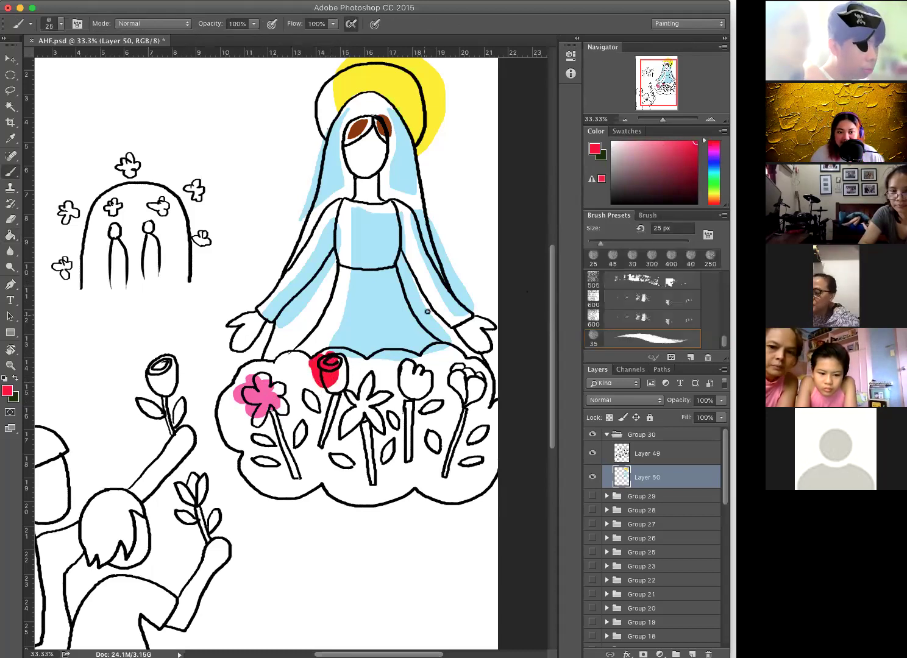
# Outline the pointed star-shaped flower in the middle of the cloud in yellow, slightly offset, and fill it.
pyautogui.click(713, 193)
pyautogui.click(668, 178)
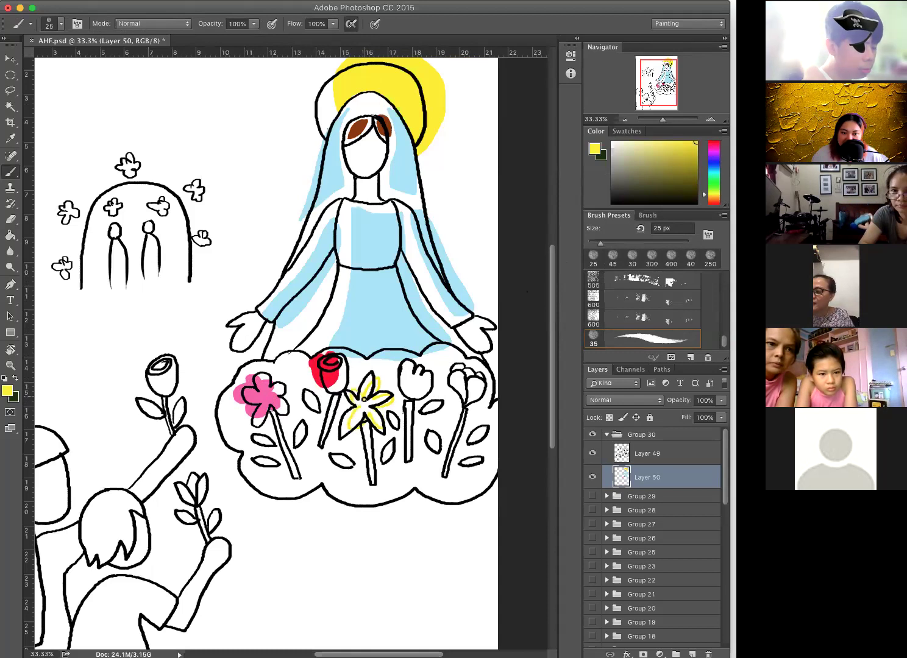
pyautogui.press('g')
pyautogui.click(369, 416)
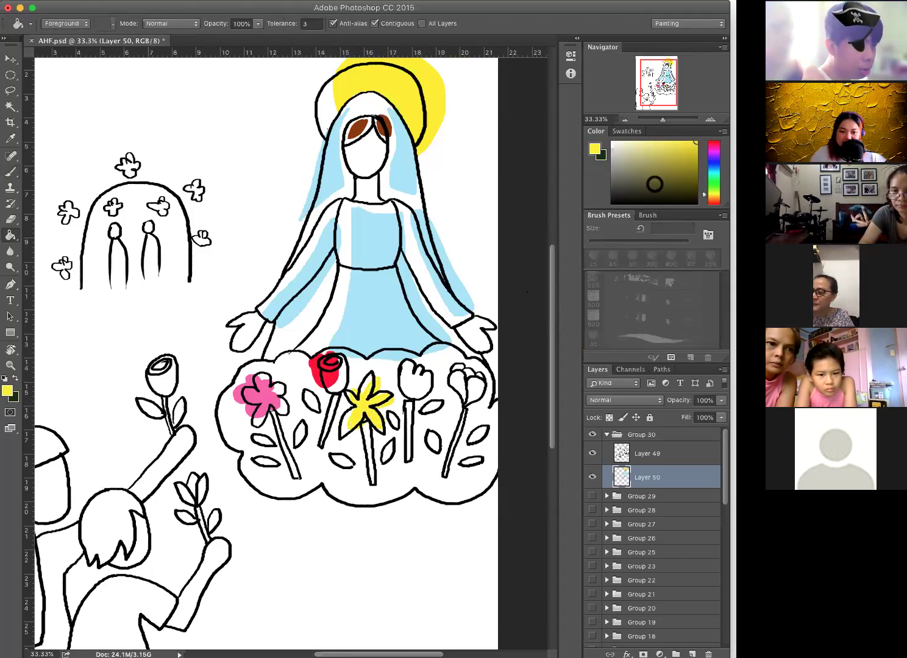
# Outline the tulip bloom inside the cloud in bright purple, slightly offset from its lines, and fill it.
pyautogui.click(716, 151)
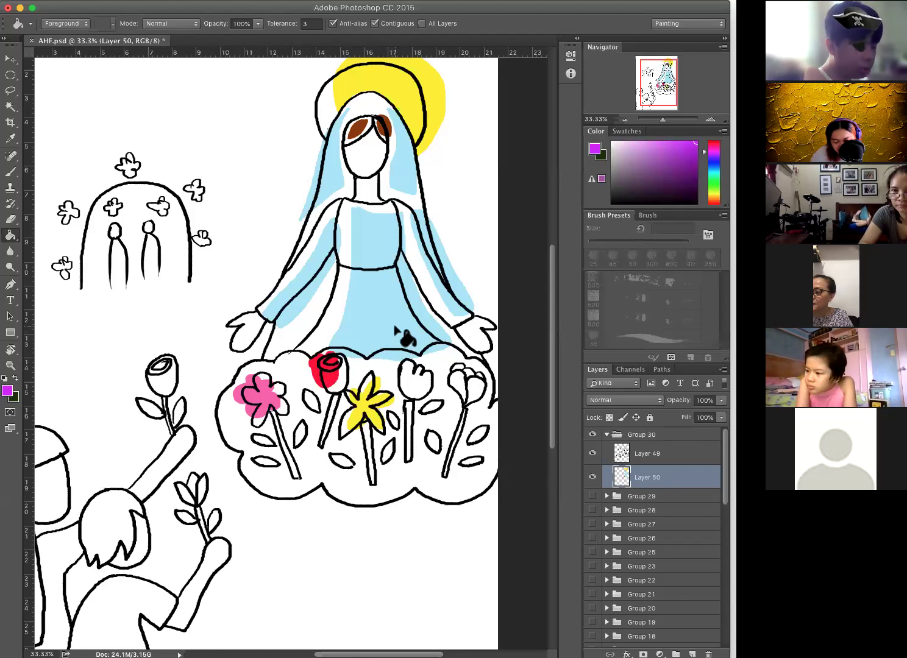
pyautogui.press('b')
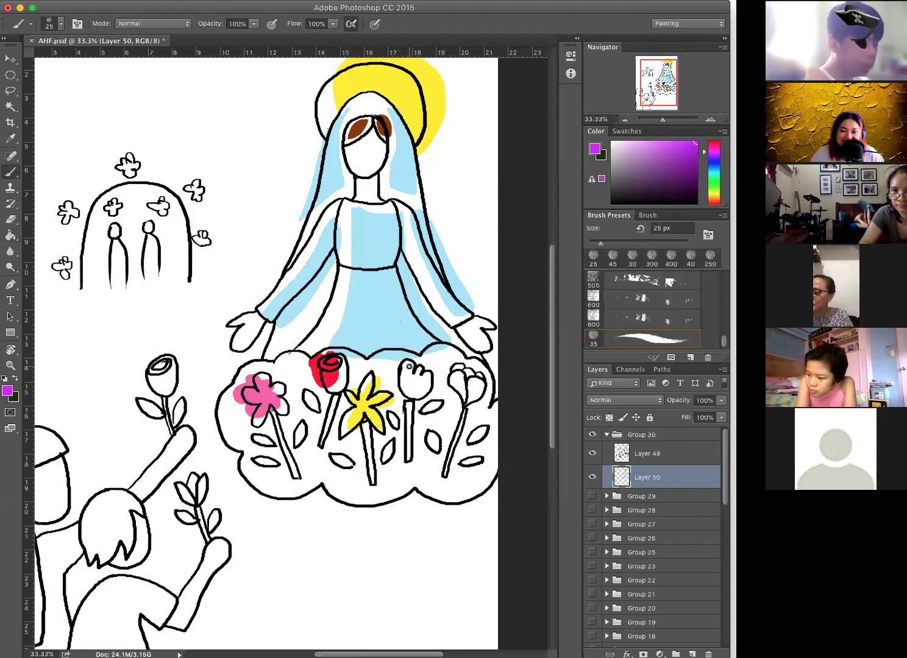
pyautogui.moveTo(407, 367)
pyautogui.mouseDown()
pyautogui.moveTo(413, 397)
pyautogui.moveTo(433, 392)
pyautogui.moveTo(433, 365)
pyautogui.mouseUp()
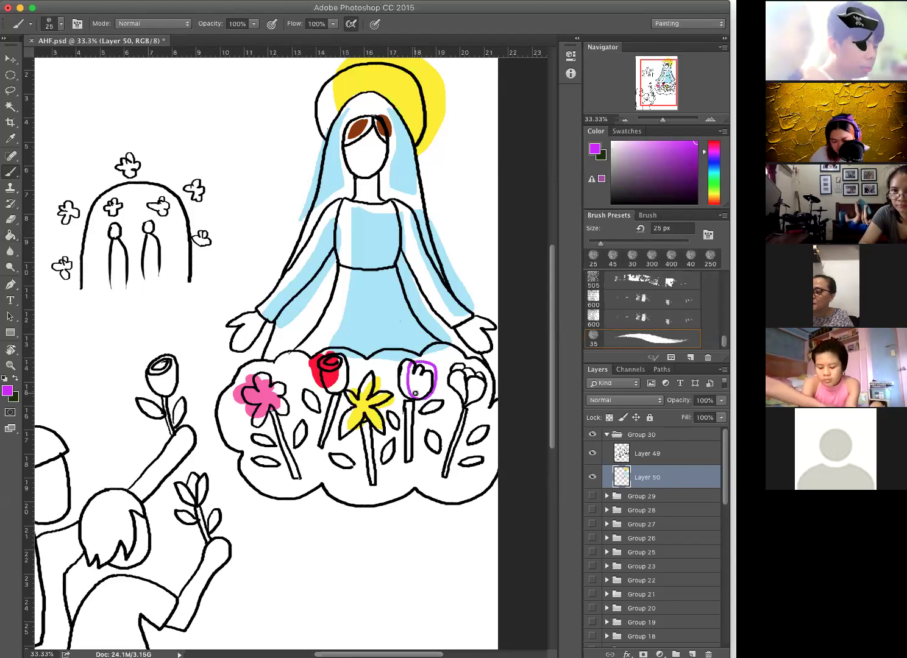
pyautogui.press('g')
pyautogui.click(420, 381)
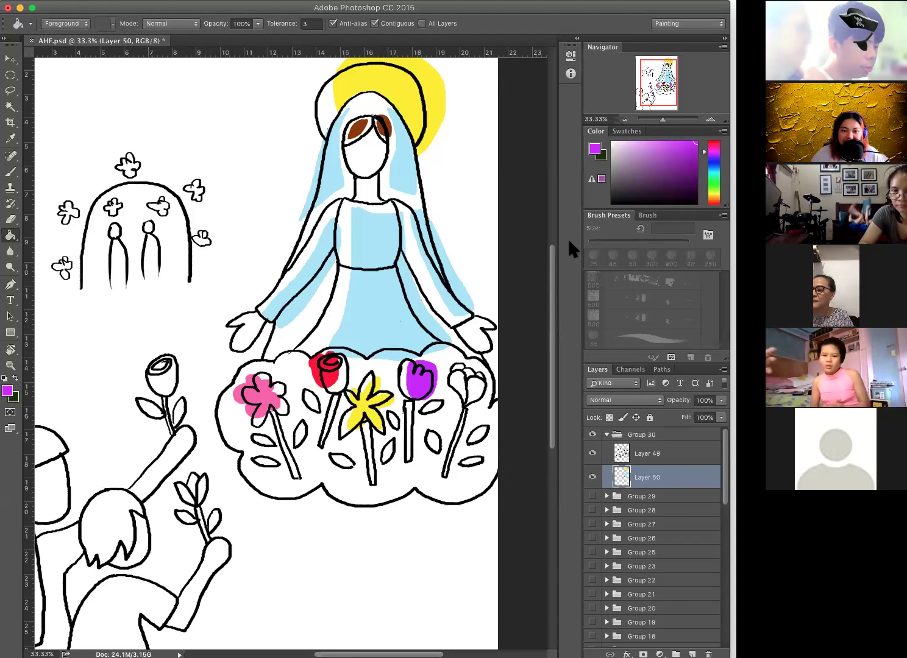
# Outline the bloom at the far right of the cloud in orange, slightly offset, and fill it.
pyautogui.moveTo(711, 194); pyautogui.dragTo(711, 213)
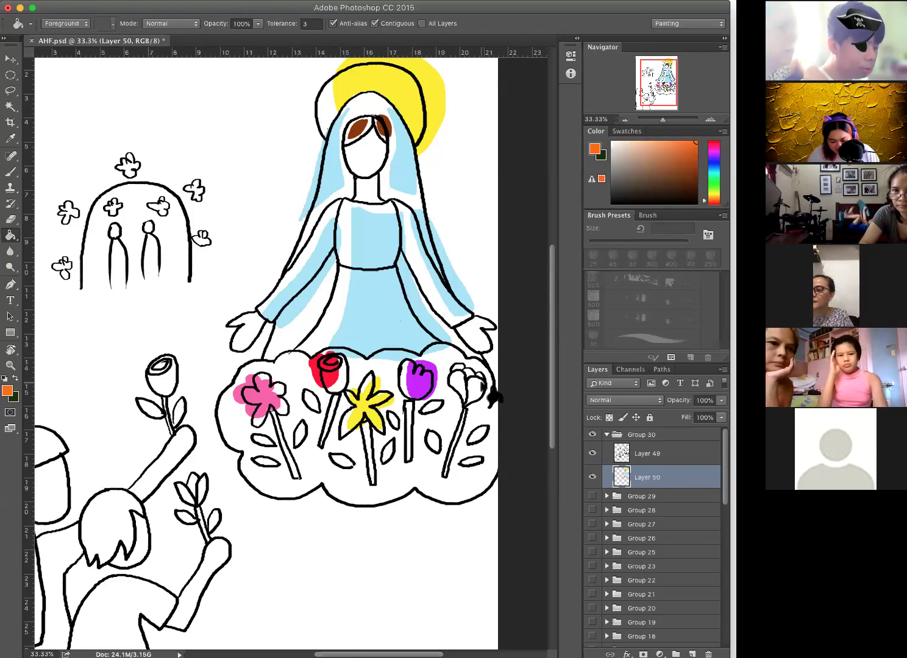
pyautogui.press('b')
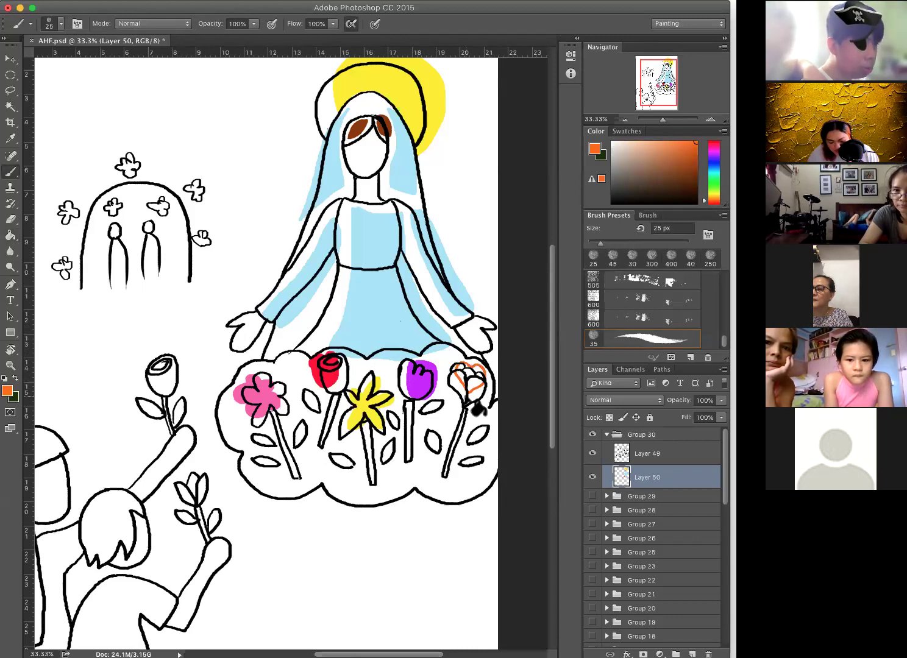
pyautogui.press('g')
pyautogui.click(478, 393)
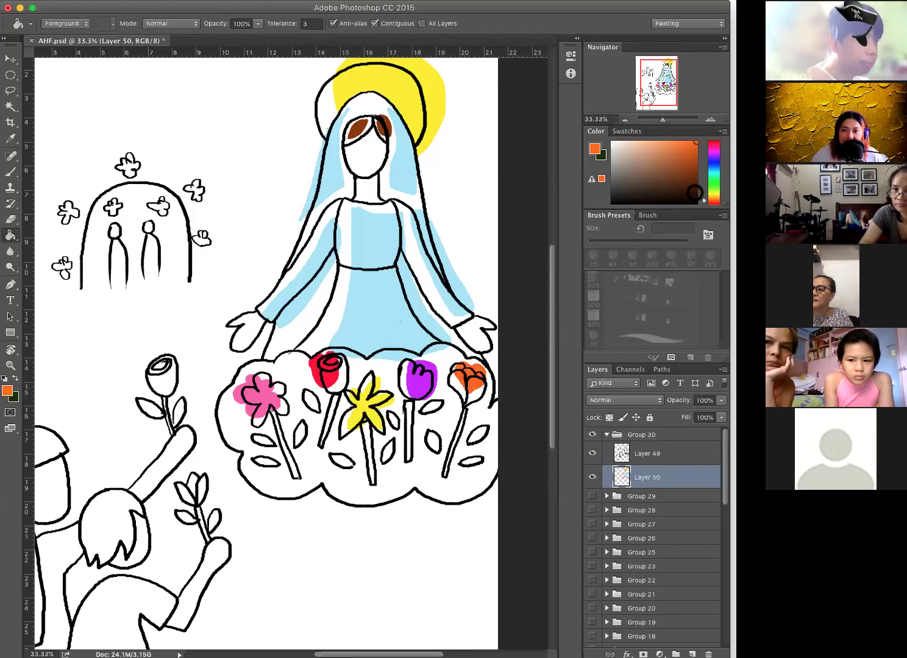
# Paint light green stems for all five flowers in the cloud, offset beside the drawn stems, with the 25 px brush.
pyautogui.click(715, 175)
pyautogui.moveTo(714, 173); pyautogui.dragTo(712, 187)
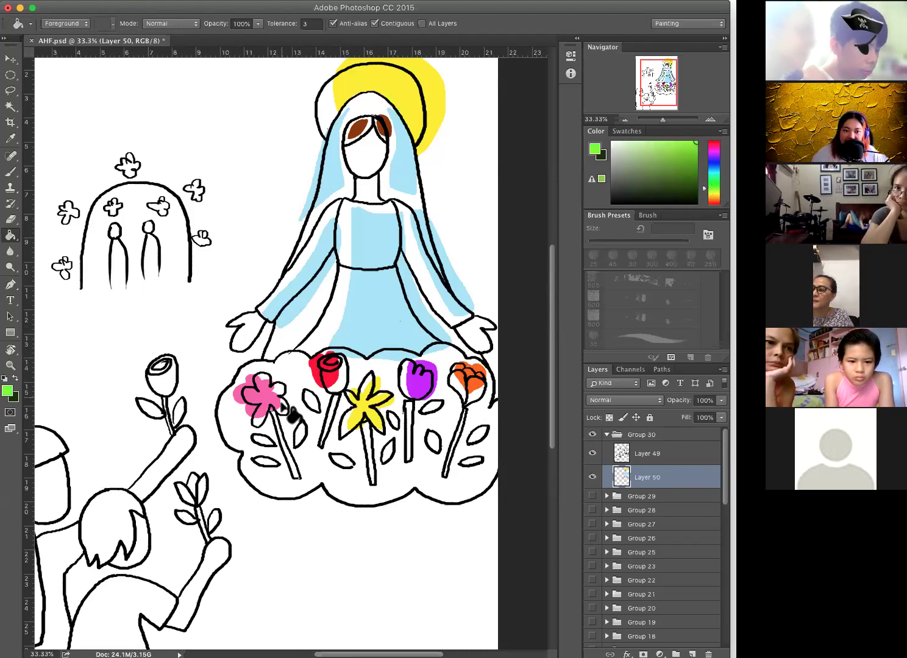
pyautogui.press('b')
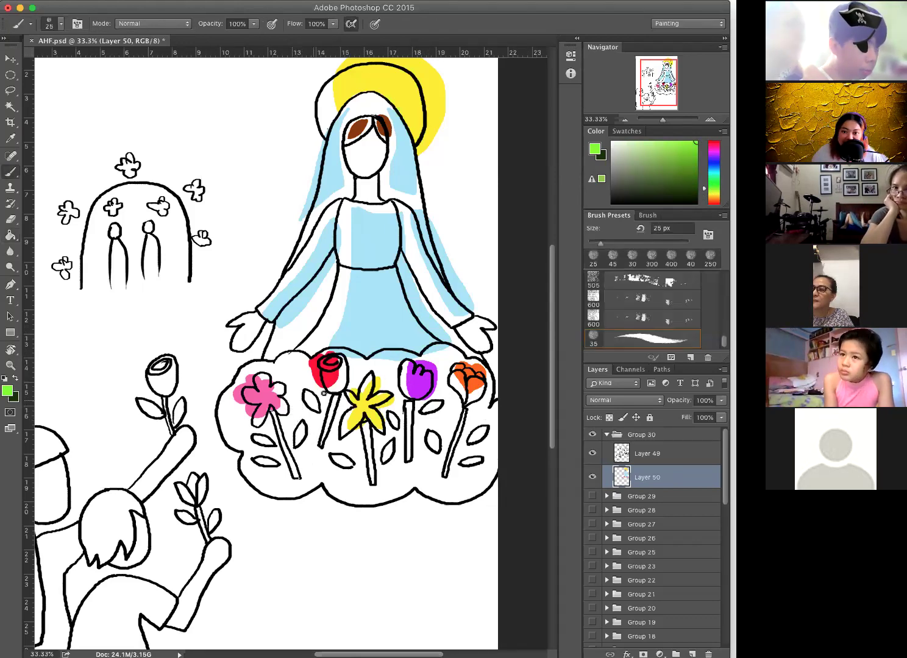
pyautogui.moveTo(580, 390); pyautogui.dragTo(553, 387)
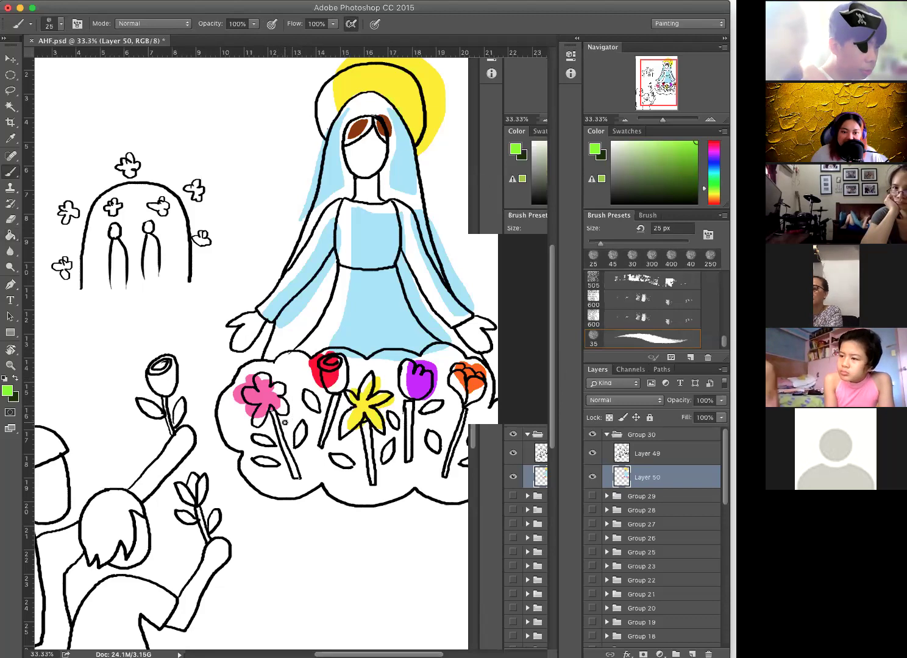
pyautogui.moveTo(281, 419); pyautogui.dragTo(291, 448)
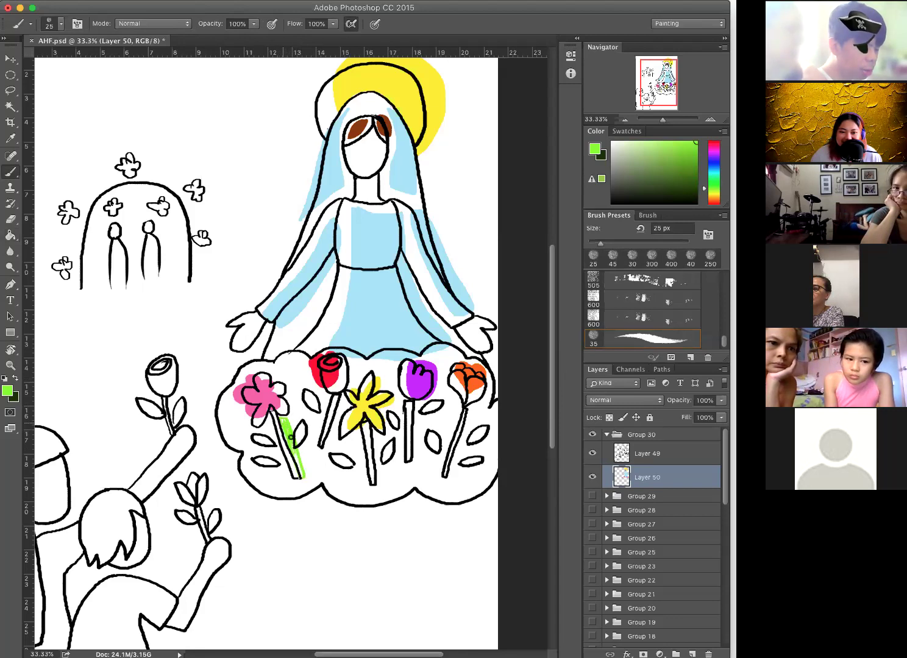
pyautogui.moveTo(289, 434); pyautogui.dragTo(299, 468)
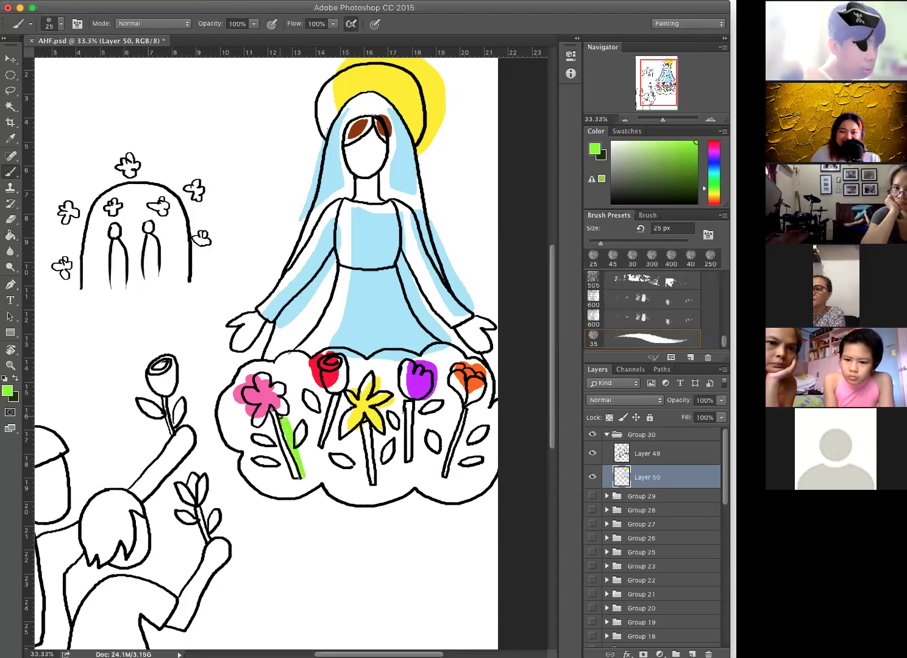
pyautogui.moveTo(323, 395)
pyautogui.mouseDown()
pyautogui.moveTo(311, 450)
pyautogui.moveTo(322, 395)
pyautogui.moveTo(311, 446)
pyautogui.moveTo(316, 424)
pyautogui.moveTo(312, 445)
pyautogui.moveTo(361, 486)
pyautogui.moveTo(355, 434)
pyautogui.mouseUp()
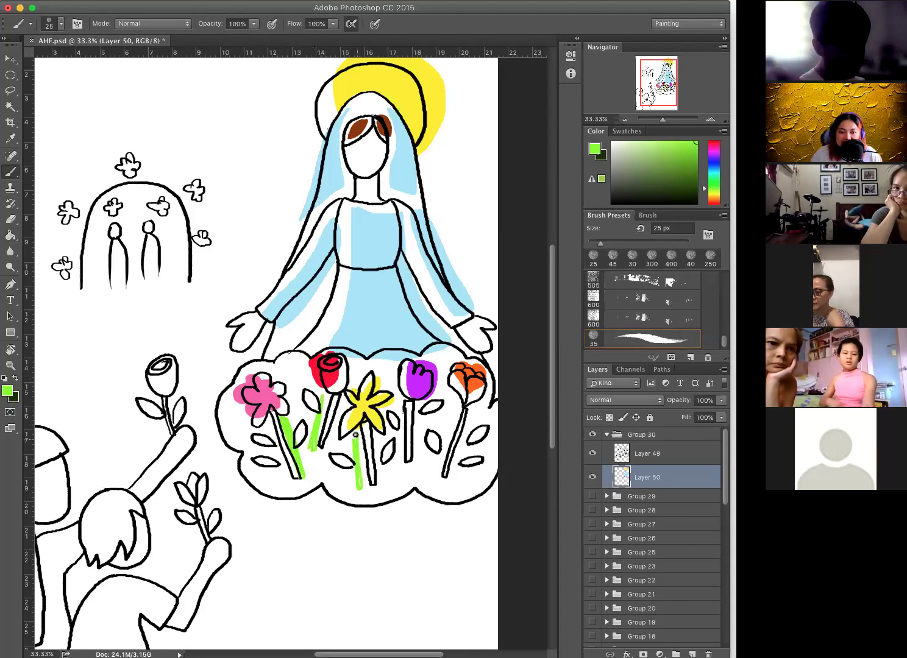
pyautogui.moveTo(418, 403); pyautogui.dragTo(420, 460)
pyautogui.moveTo(421, 460); pyautogui.dragTo(418, 408)
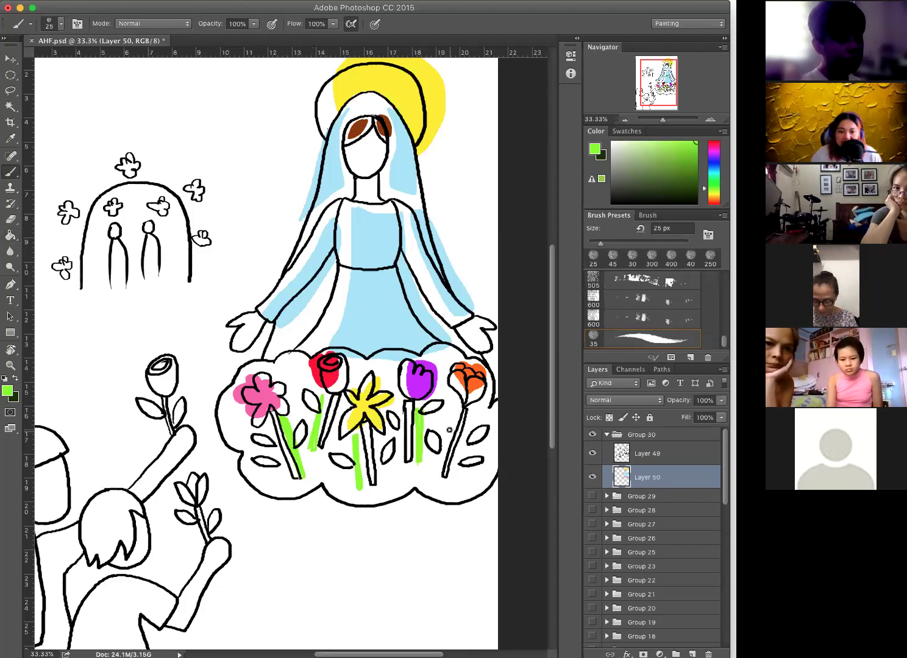
pyautogui.moveTo(449, 423); pyautogui.dragTo(444, 440)
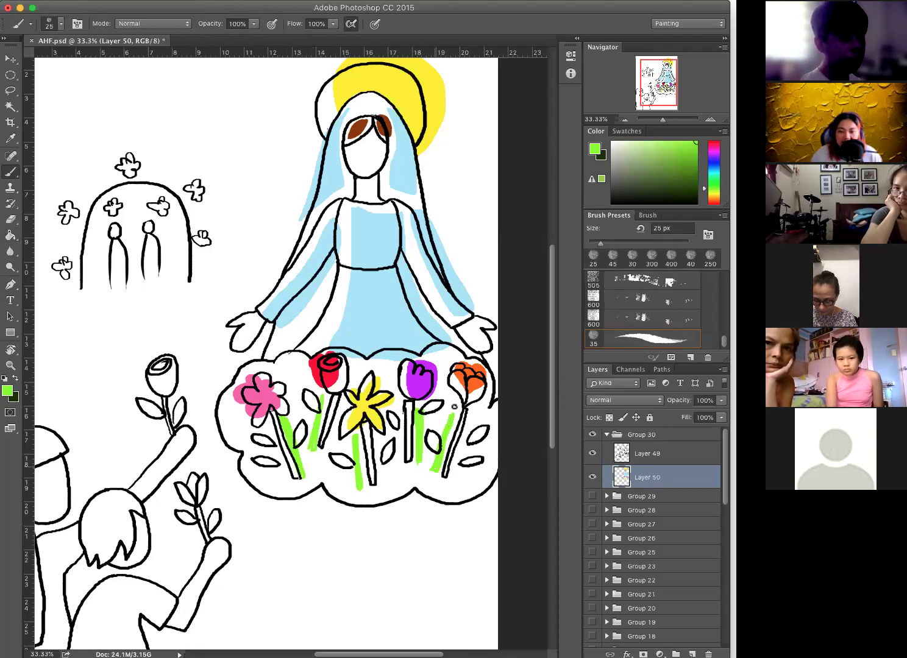
# Outline leaf shapes in dark green in the gaps around the flowers throughout the cloud.
pyautogui.click(704, 181)
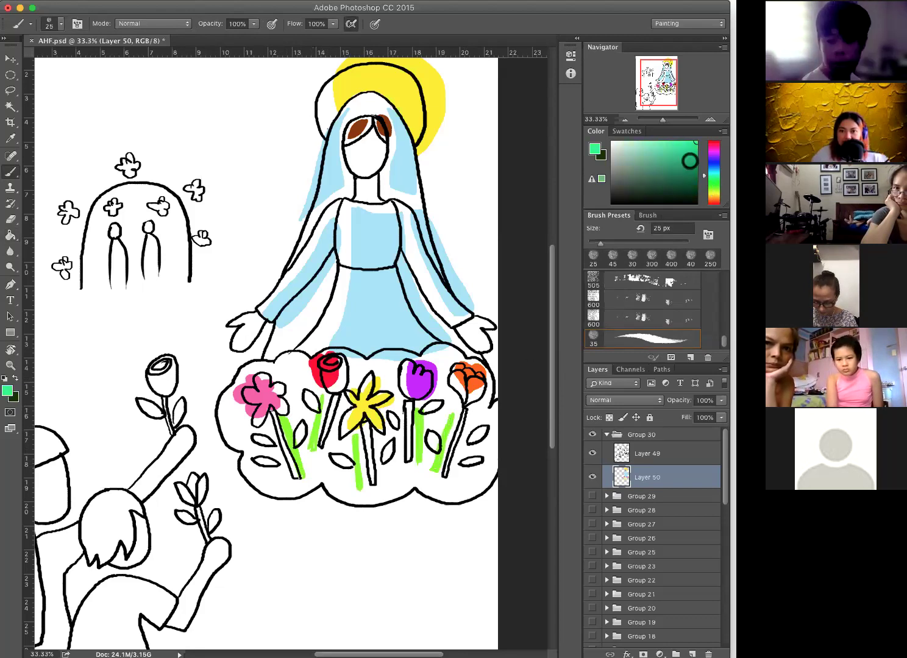
pyautogui.click(693, 166)
pyautogui.click(706, 181)
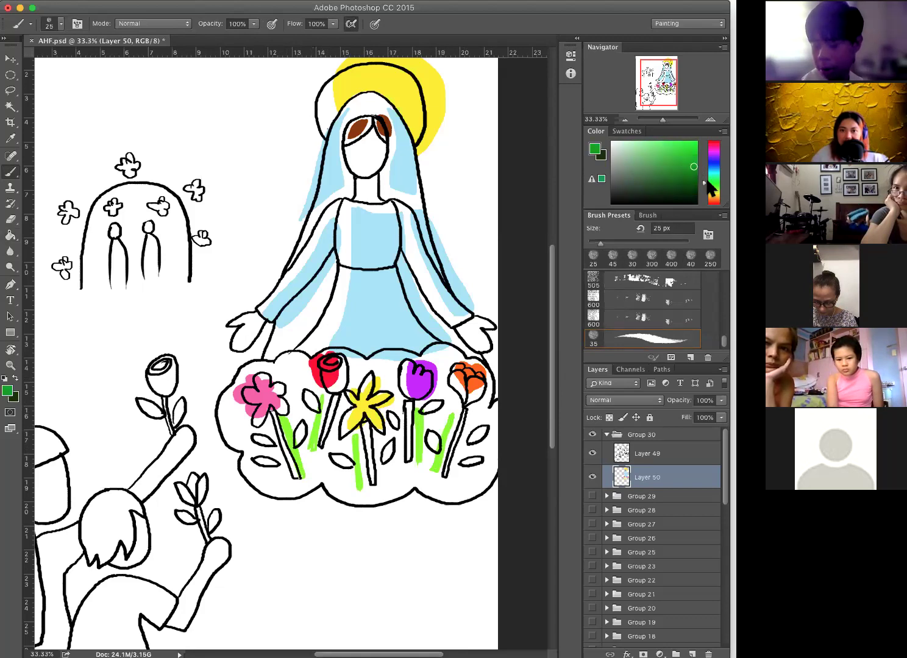
pyautogui.moveTo(692, 166); pyautogui.dragTo(696, 174)
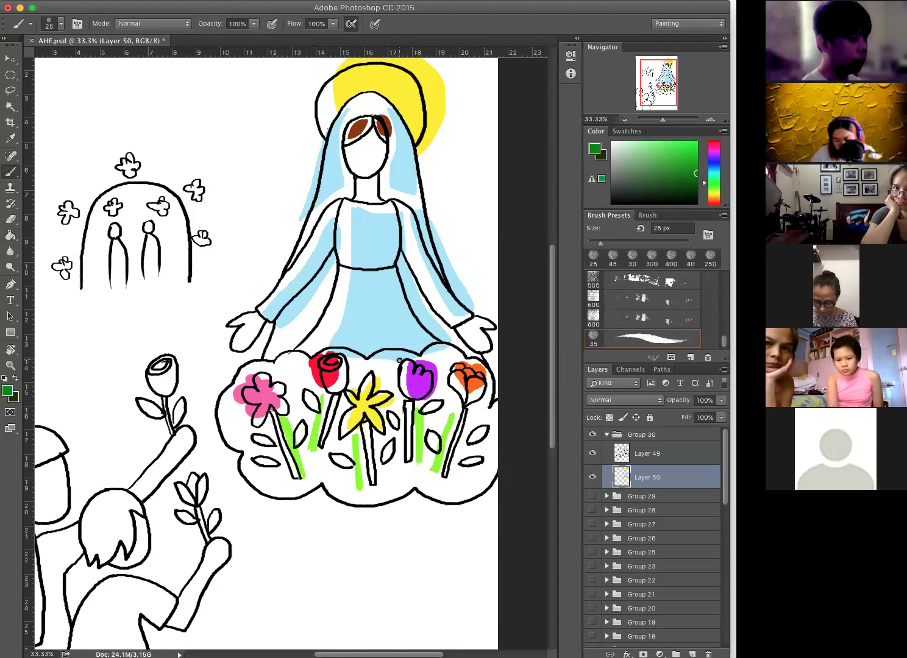
pyautogui.moveTo(246, 425); pyautogui.dragTo(231, 415)
pyautogui.moveTo(277, 490); pyautogui.dragTo(255, 479)
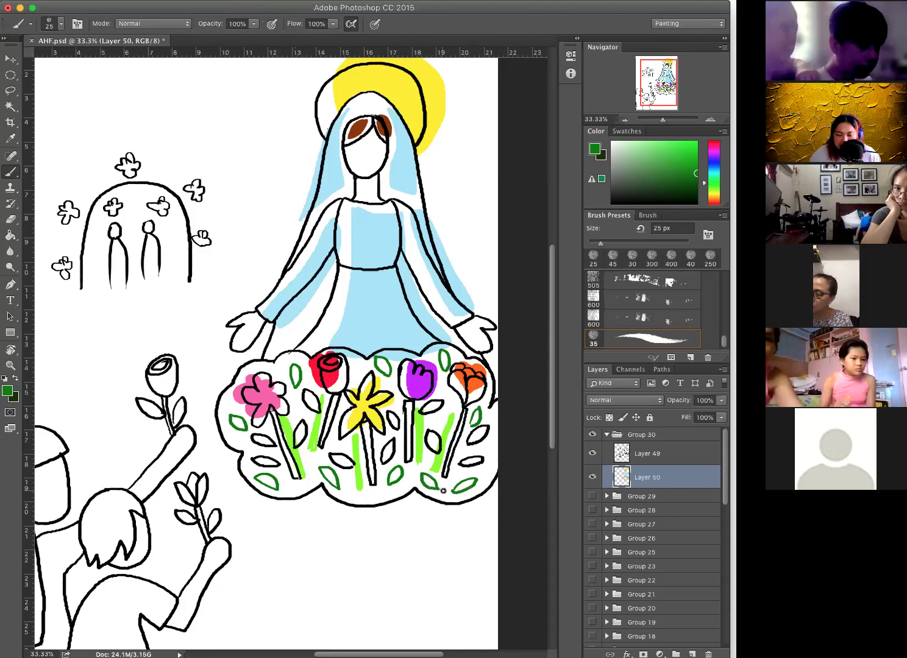
# Fill all the outlined leaf shapes in the cloud with the same dark green.
pyautogui.press('g')
pyautogui.click(464, 486)
pyautogui.click(430, 482)
pyautogui.click(476, 418)
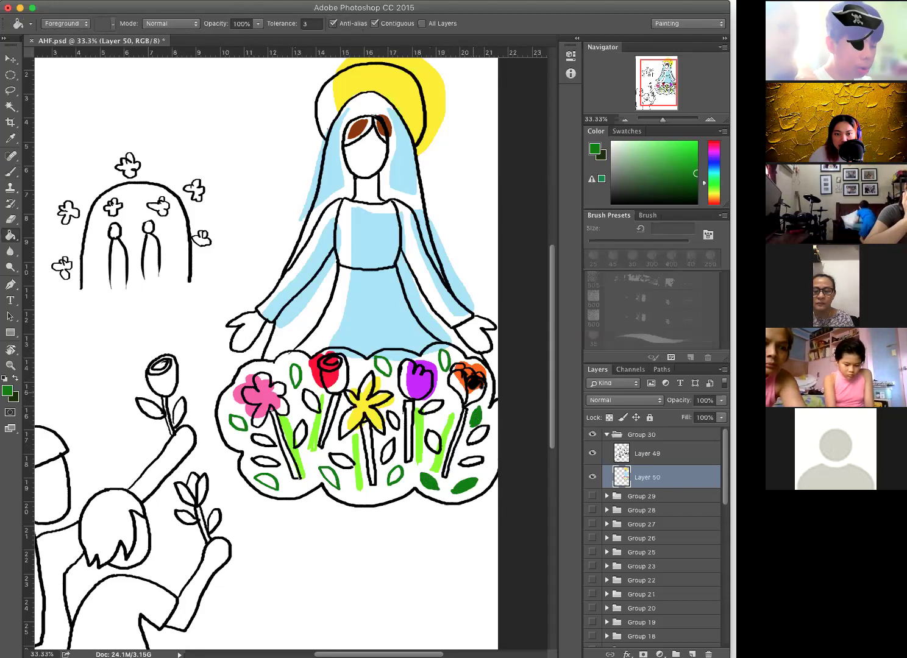
pyautogui.click(443, 360)
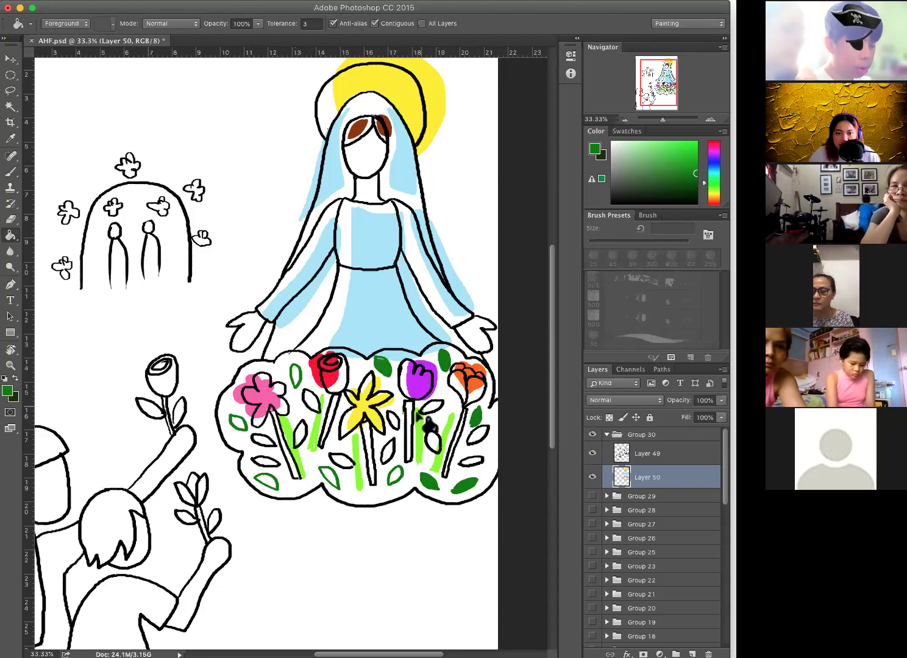
pyautogui.click(380, 366)
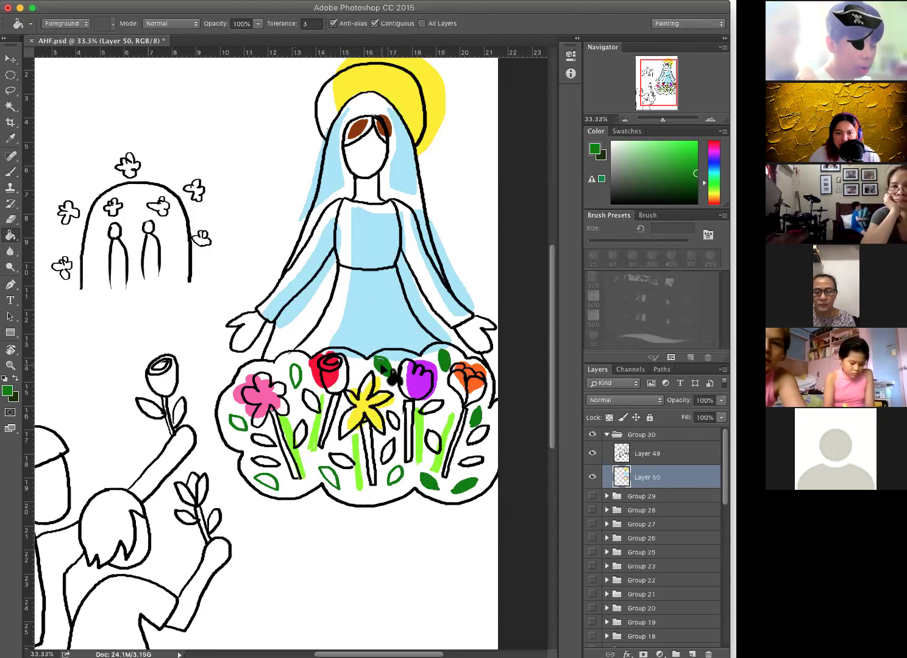
pyautogui.click(395, 474)
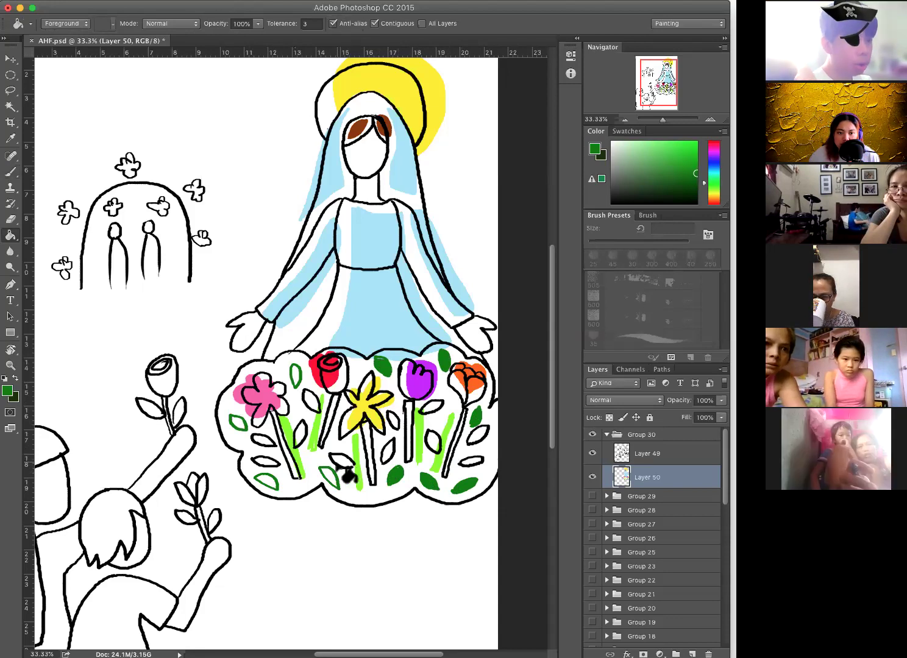
pyautogui.click(330, 480)
pyautogui.click(296, 376)
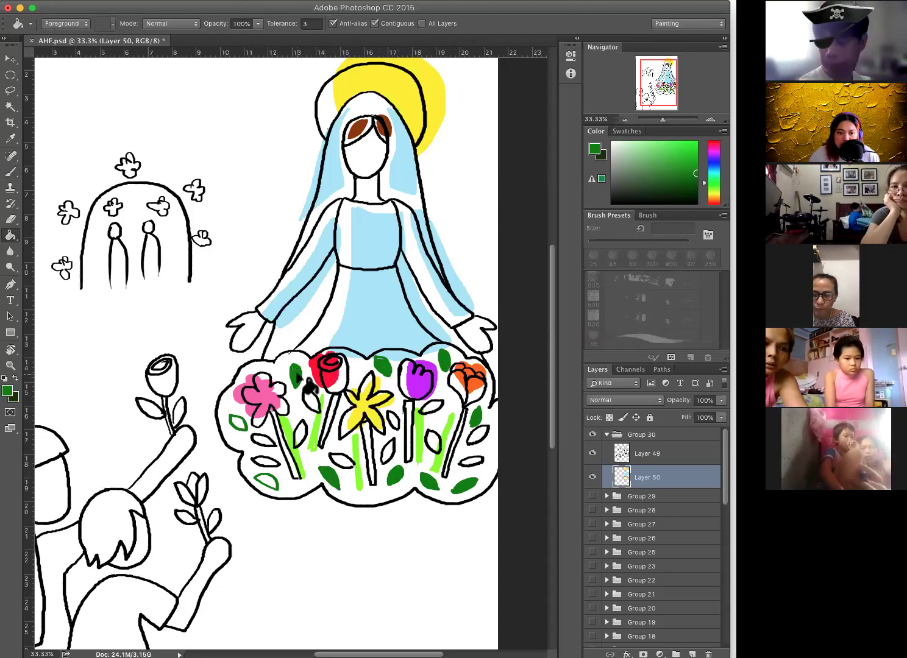
pyautogui.click(239, 422)
pyautogui.click(268, 482)
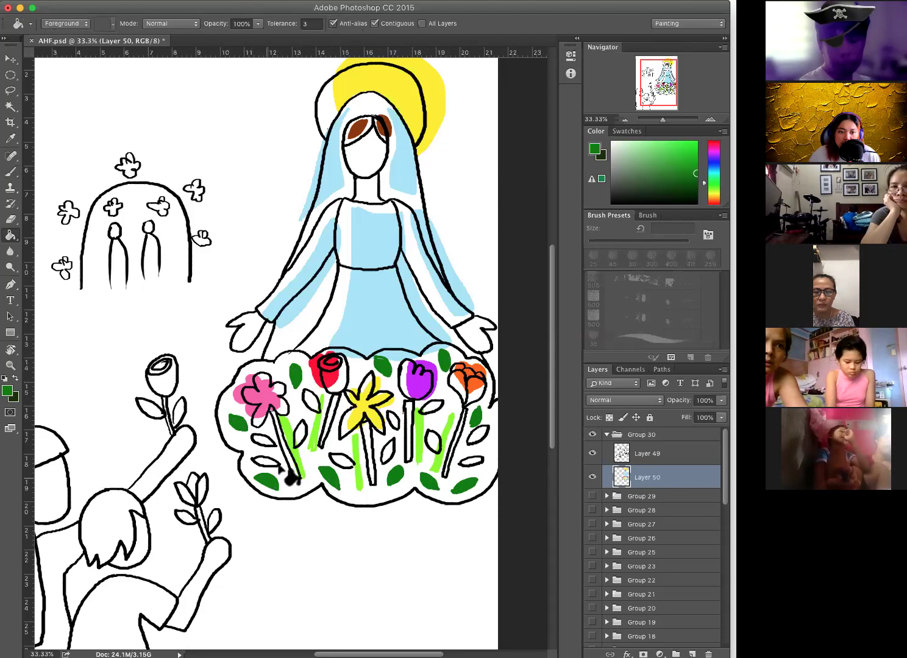
# Sample the brown of the veiled woman's hair, outline the long-haired figure's hair slightly offset with it, and fill the shape completely.
pyautogui.moveTo(364, 270); pyautogui.dragTo(364, 294)
pyautogui.press('super+minus')
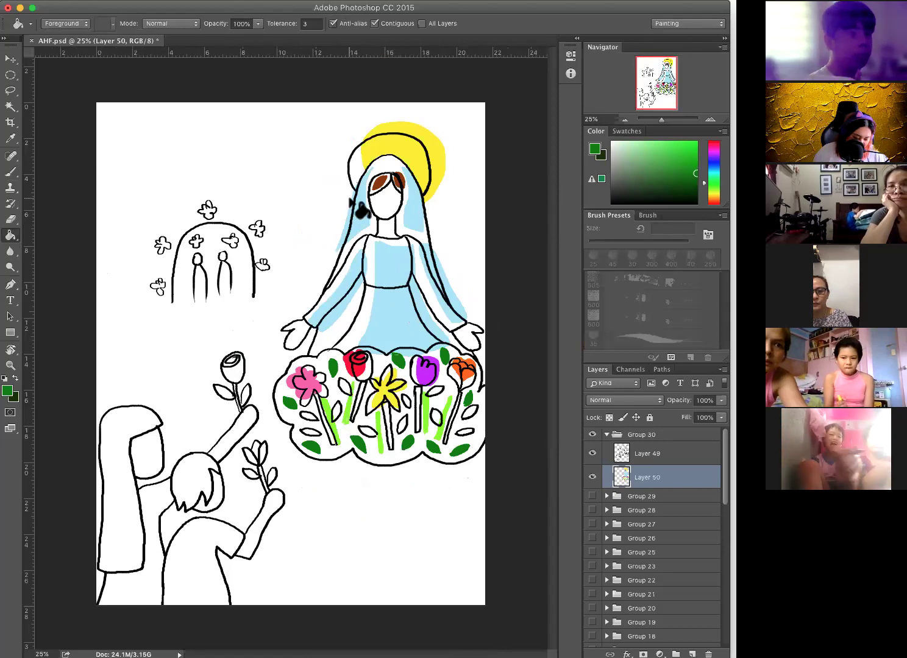
pyautogui.keyDown('alt'); pyautogui.click(380, 181); pyautogui.keyUp('alt')
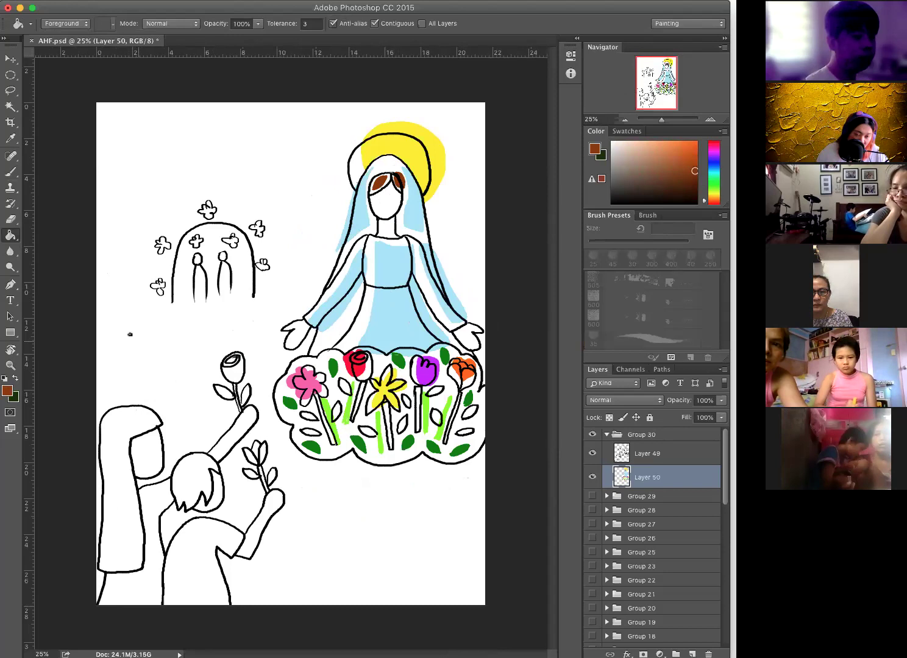
pyautogui.press('b')
pyautogui.moveTo(107, 404)
pyautogui.mouseDown()
pyautogui.moveTo(135, 402)
pyautogui.moveTo(145, 418)
pyautogui.moveTo(125, 432)
pyautogui.moveTo(125, 516)
pyautogui.mouseUp()
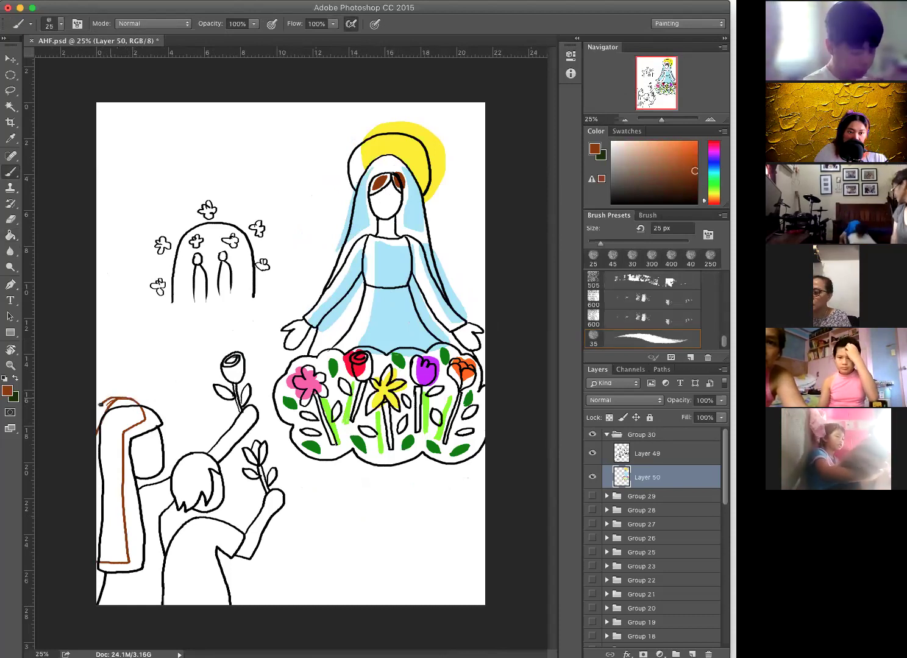
pyautogui.press('g')
pyautogui.click(122, 442)
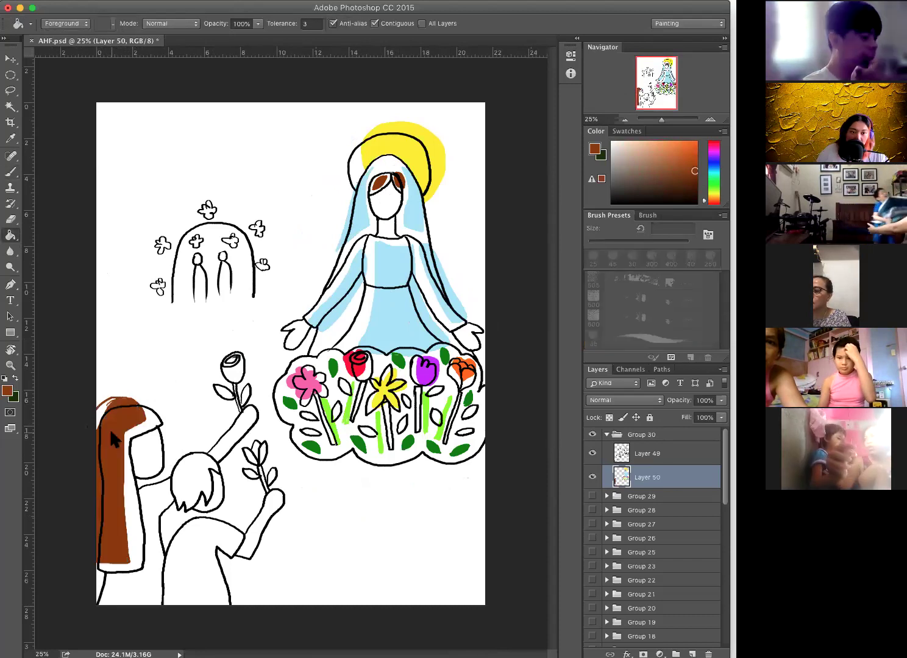
pyautogui.click(105, 417)
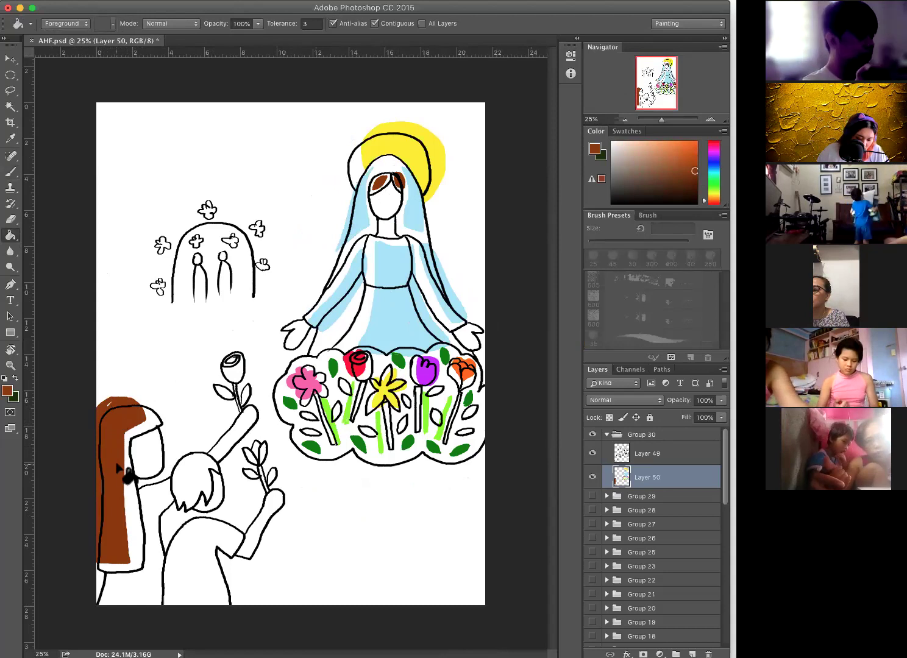
# Outline the short-haired figure's hair in the same brown, slightly offset from the drawn head, and fill the shape.
pyautogui.press('b')
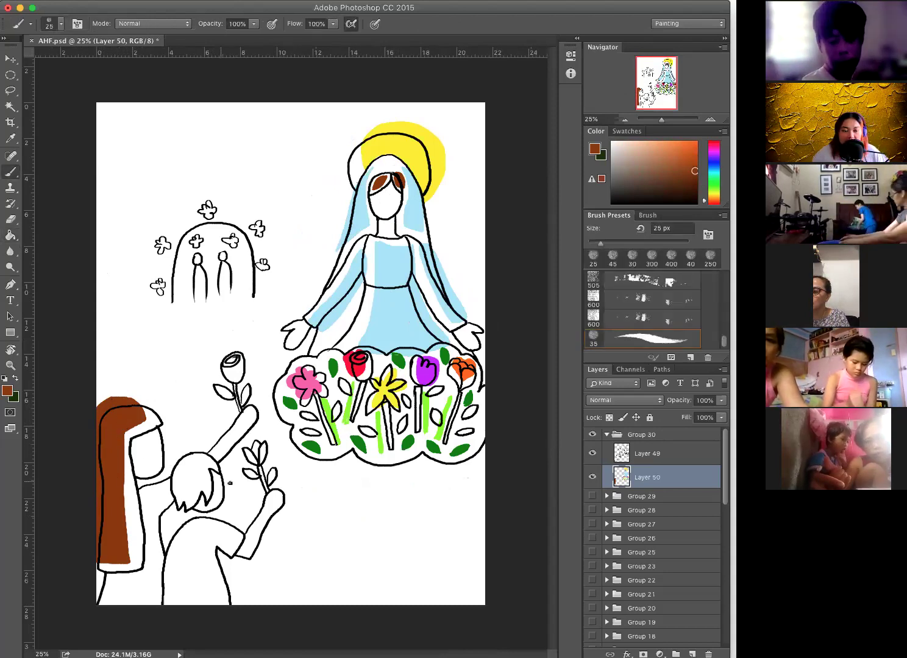
pyautogui.moveTo(186, 454); pyautogui.dragTo(173, 459)
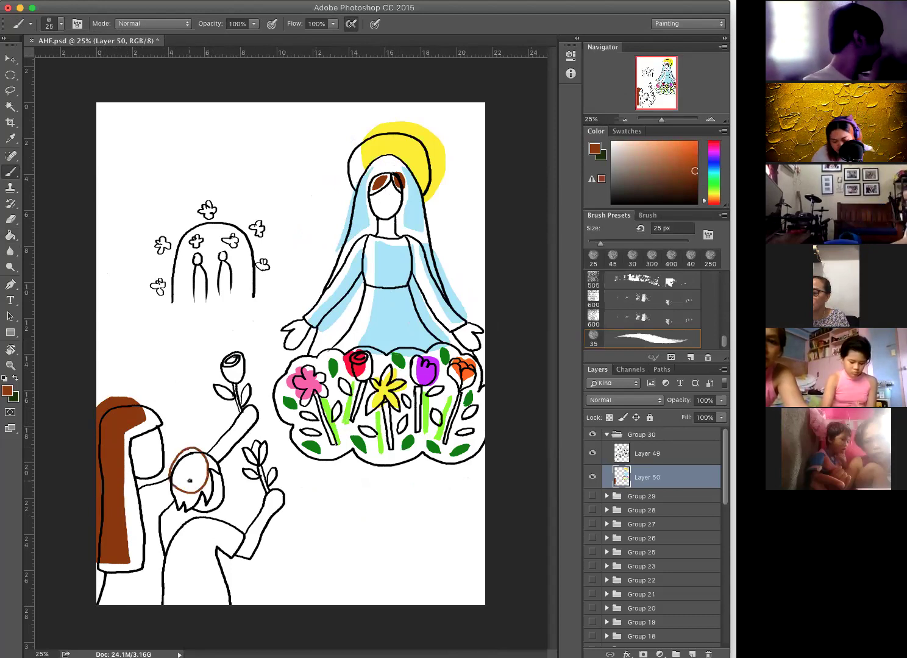
pyautogui.press('g')
pyautogui.click(189, 479)
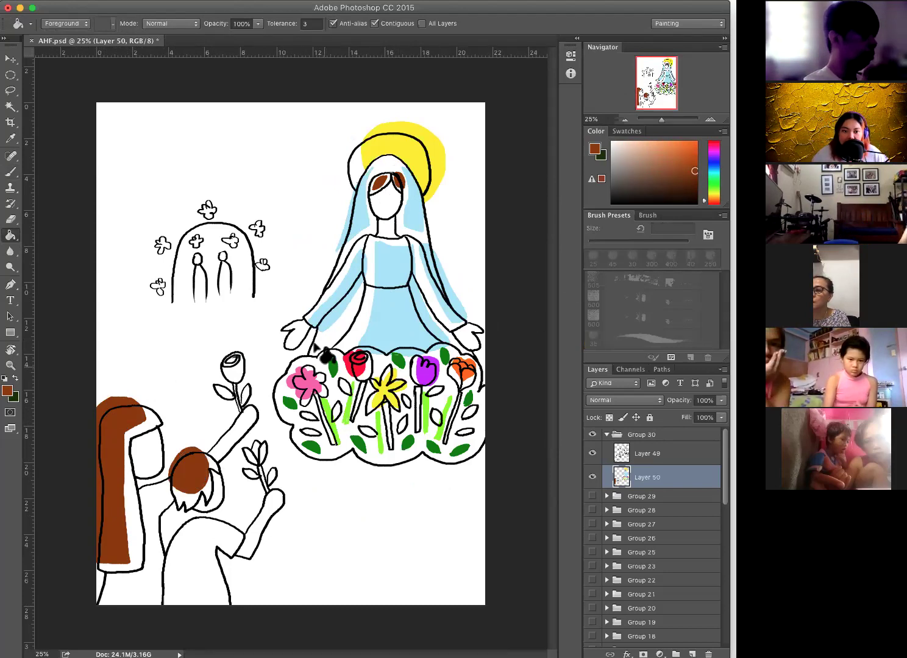
# Sample the pink of the cloud flower, outline the long-haired figure's dress offset from the lines, and fill the shape.
pyautogui.keyDown('alt'); pyautogui.click(309, 376); pyautogui.keyUp('alt')
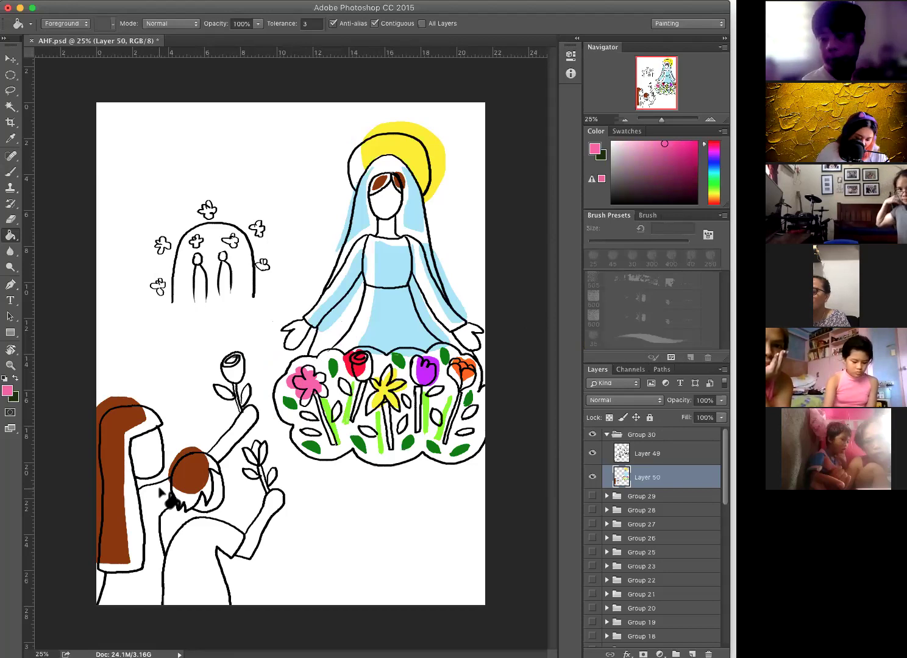
pyautogui.press('b')
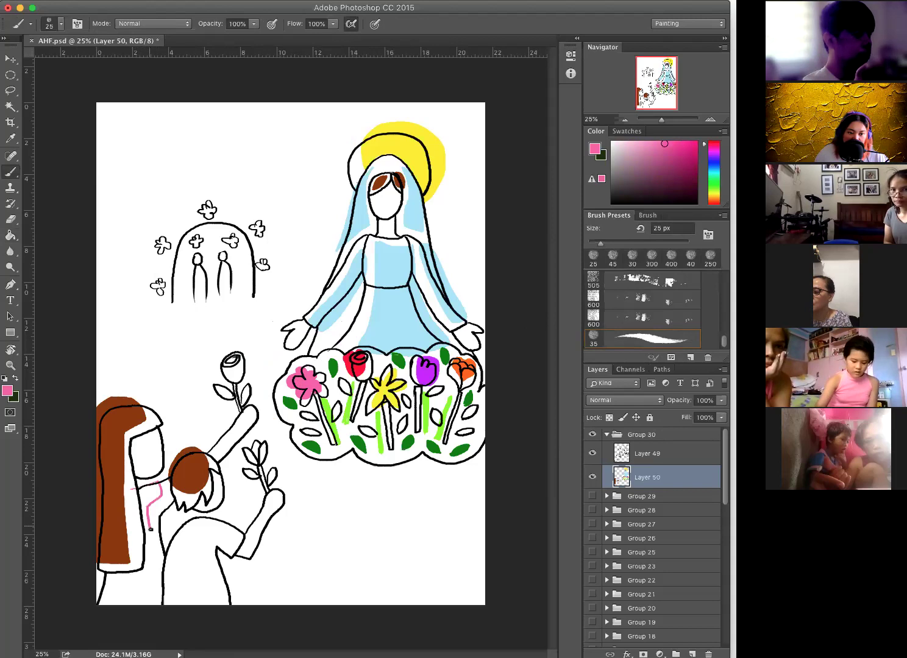
pyautogui.moveTo(107, 611)
pyautogui.mouseDown()
pyautogui.moveTo(113, 571)
pyautogui.moveTo(136, 556)
pyautogui.moveTo(130, 487)
pyautogui.mouseUp()
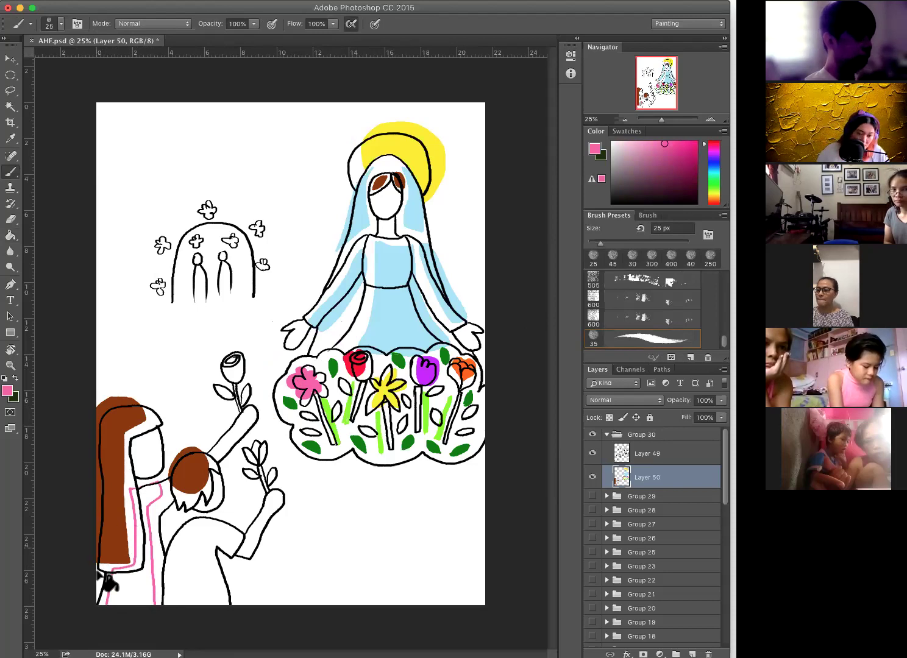
pyautogui.press('g')
pyautogui.click(126, 586)
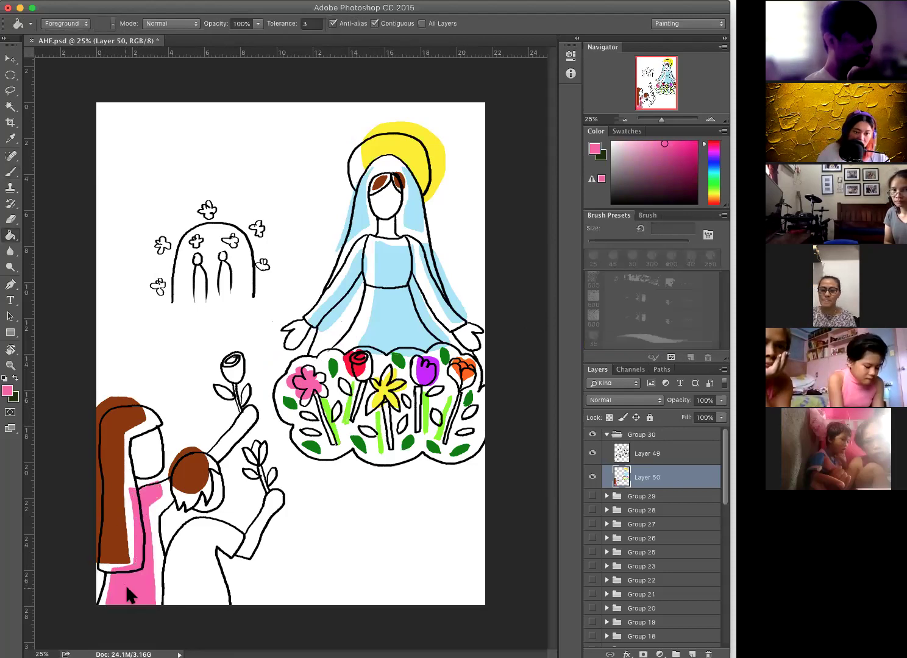
# Outline the short-haired figure's shirt in a saturated blue, offset from the drawn lines, and fill the shape.
pyautogui.click(716, 160)
pyautogui.click(694, 143)
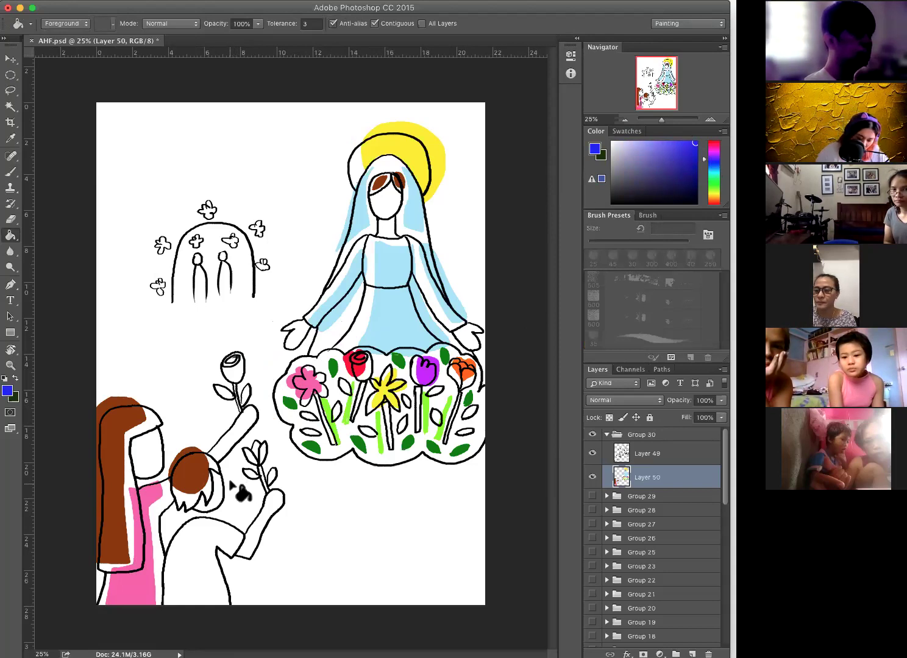
pyautogui.press('b')
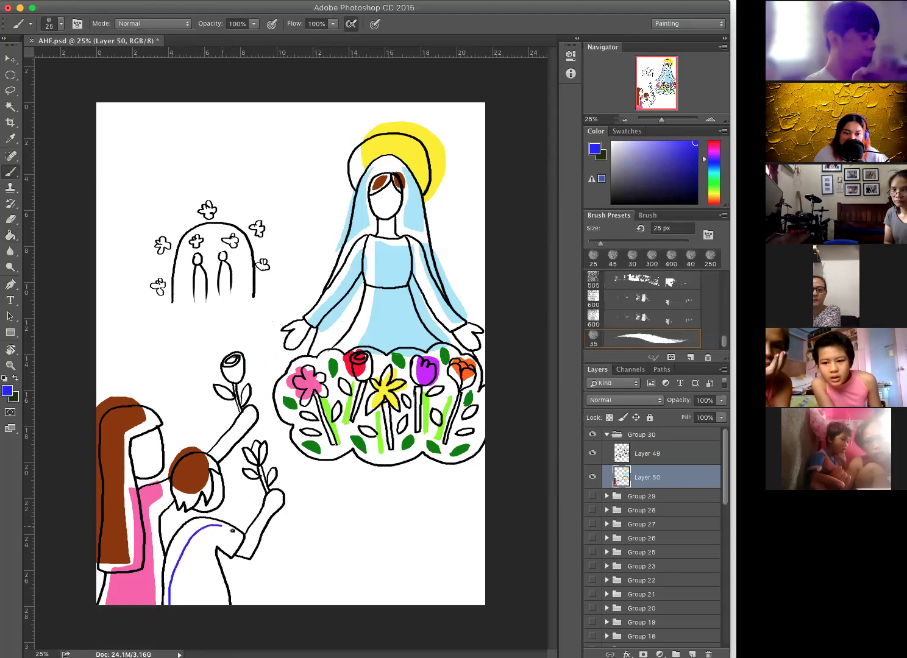
pyautogui.moveTo(246, 550)
pyautogui.mouseDown()
pyautogui.moveTo(232, 559)
pyautogui.moveTo(245, 607)
pyautogui.mouseUp()
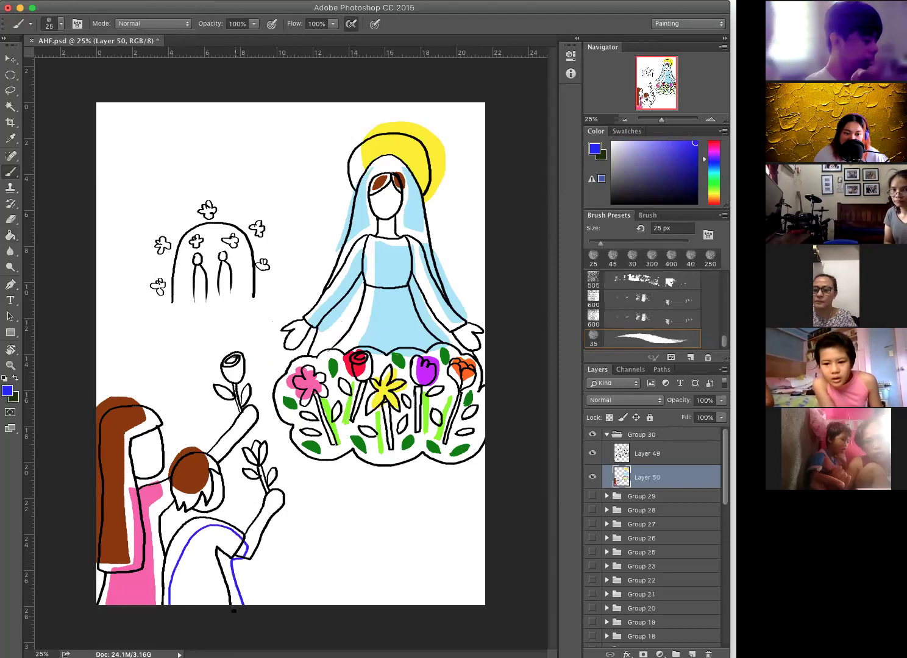
pyautogui.press('g')
pyautogui.click(207, 576)
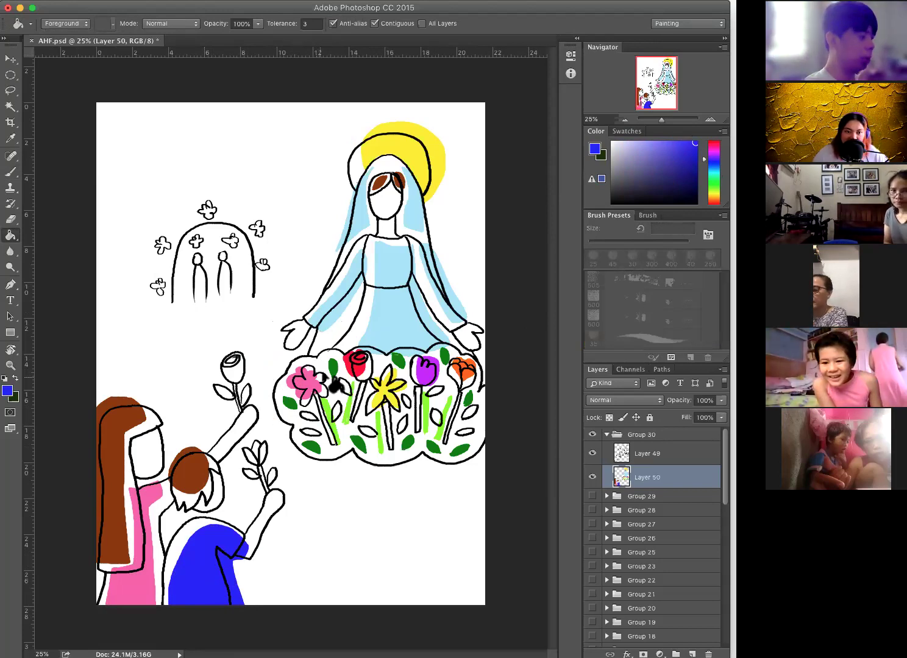
# Sample the orange of the cloud flower, outline the upper handheld rose's bloom slightly offset with it, and fill the shape.
pyautogui.keyDown('alt'); pyautogui.click(458, 365); pyautogui.keyUp('alt')
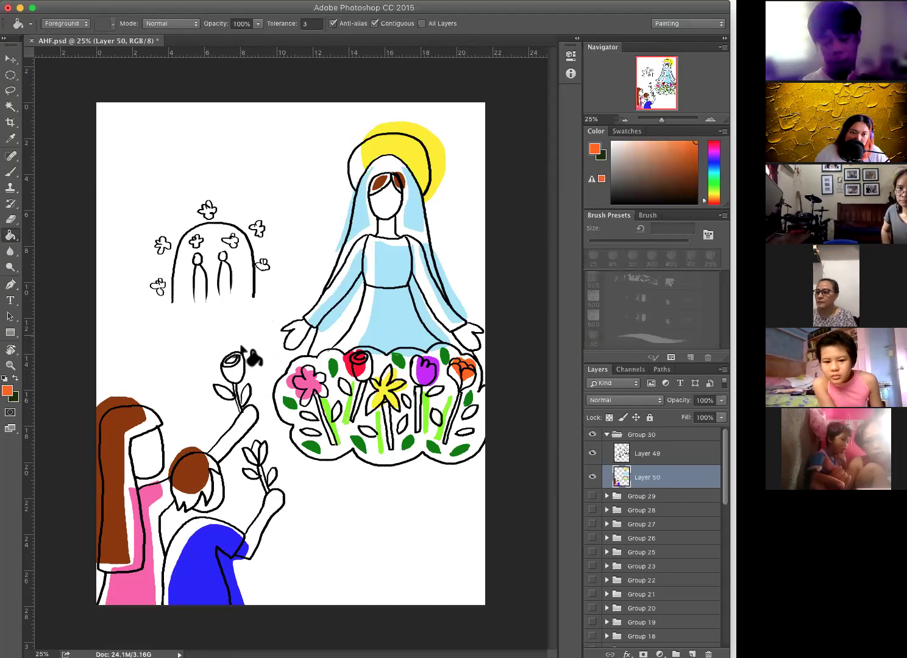
pyautogui.press('b')
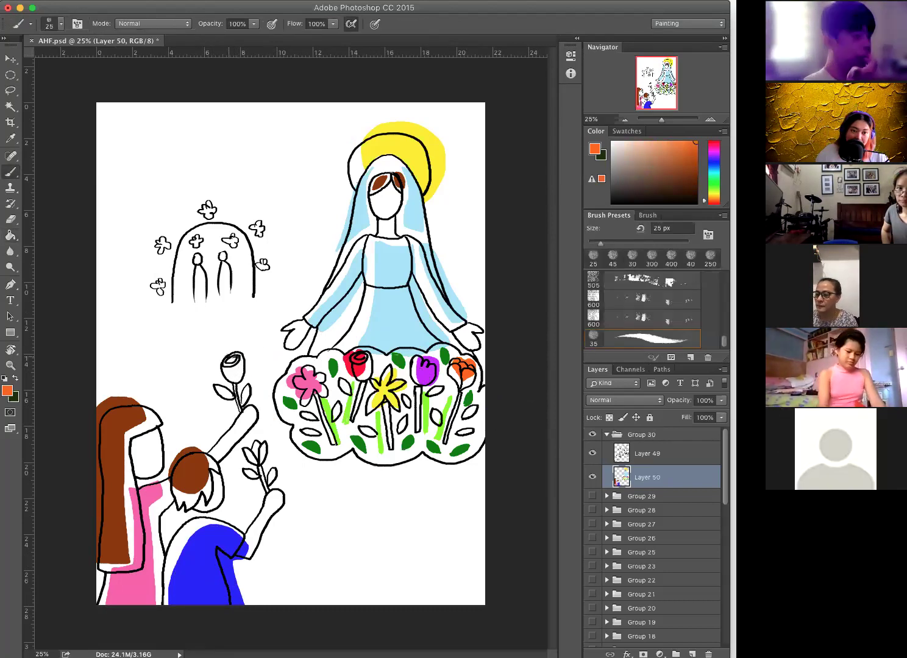
pyautogui.moveTo(221, 354)
pyautogui.mouseDown()
pyautogui.moveTo(235, 375)
pyautogui.moveTo(248, 371)
pyautogui.moveTo(248, 342)
pyautogui.moveTo(221, 354)
pyautogui.mouseUp()
pyautogui.press('z')
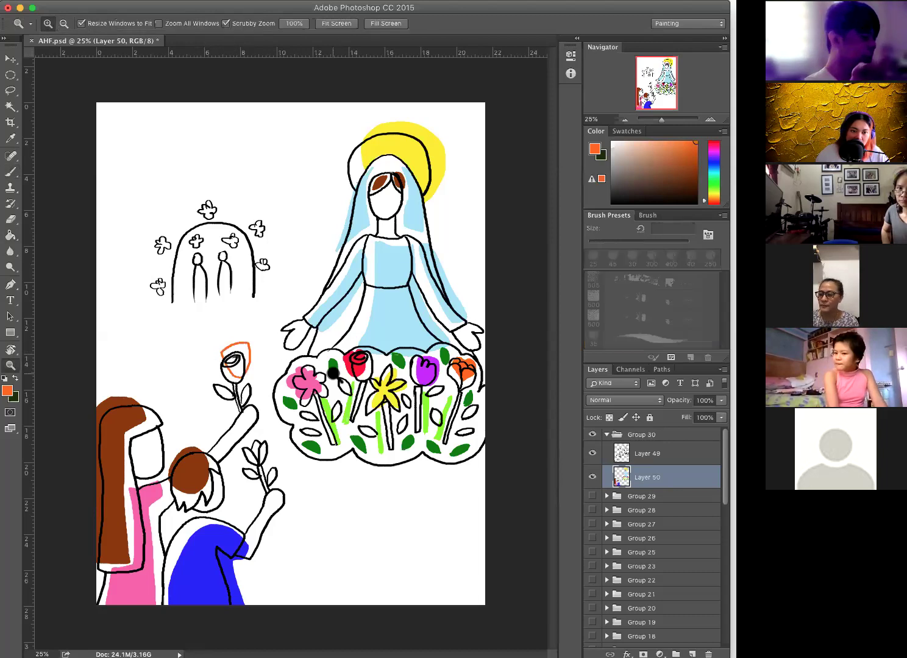
pyautogui.press('b')
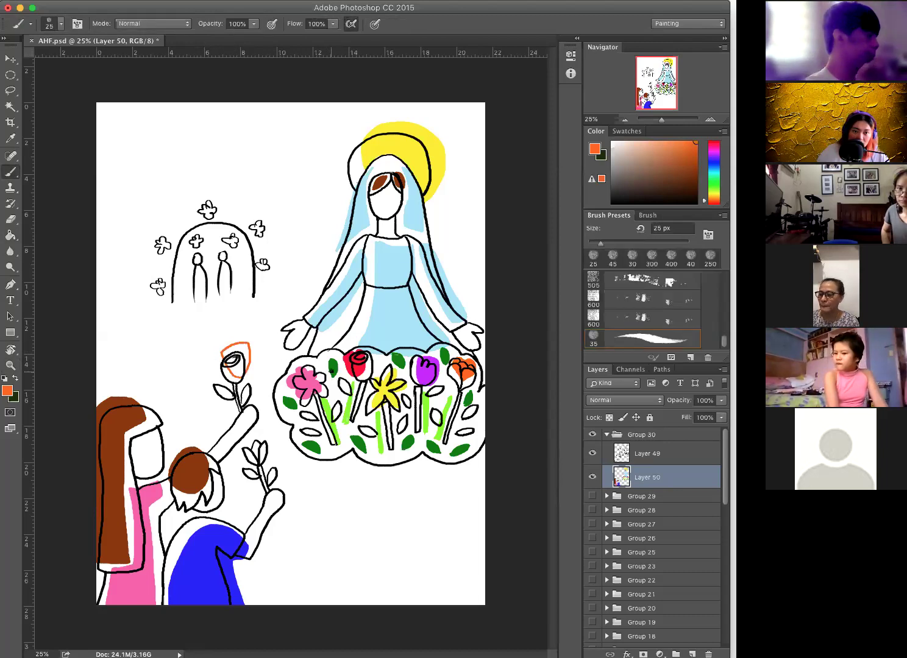
pyautogui.press('g')
pyautogui.click(234, 361)
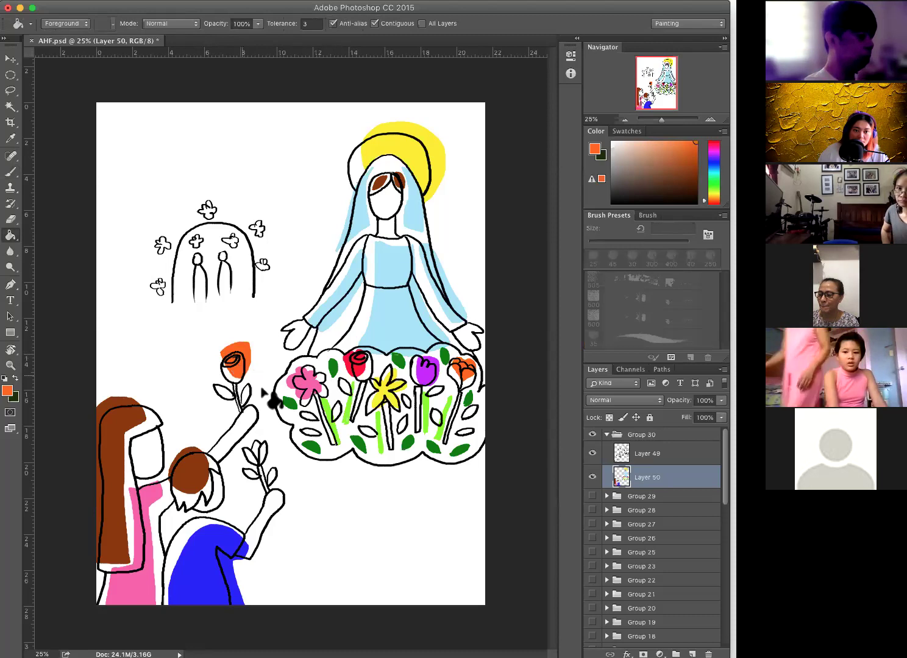
# Sample the red of the cloud rose, outline the lower handheld flower's petals with it, and fill the bloom.
pyautogui.keyDown('alt'); pyautogui.click(354, 356); pyautogui.keyUp('alt')
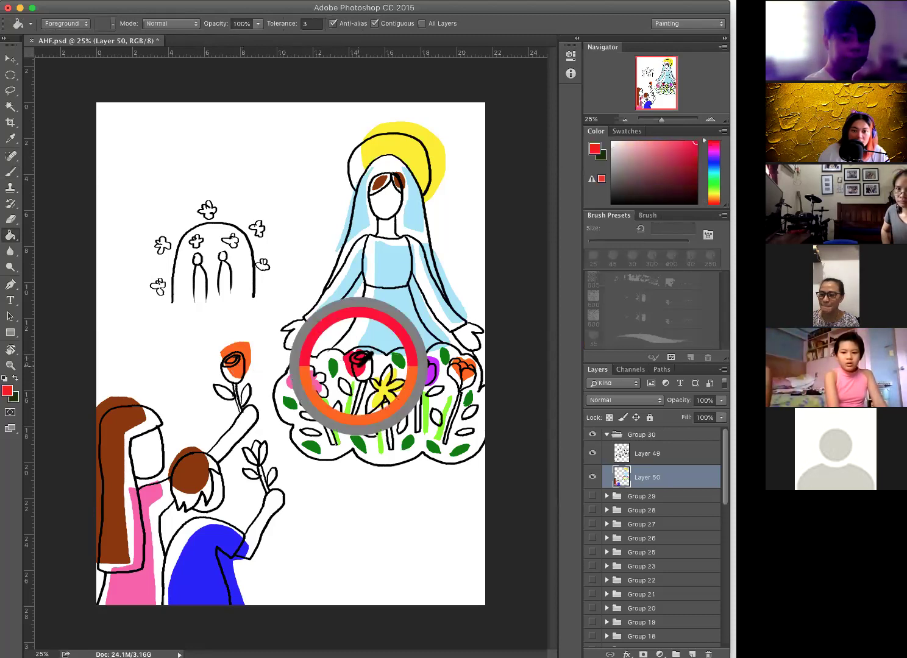
pyautogui.press('b')
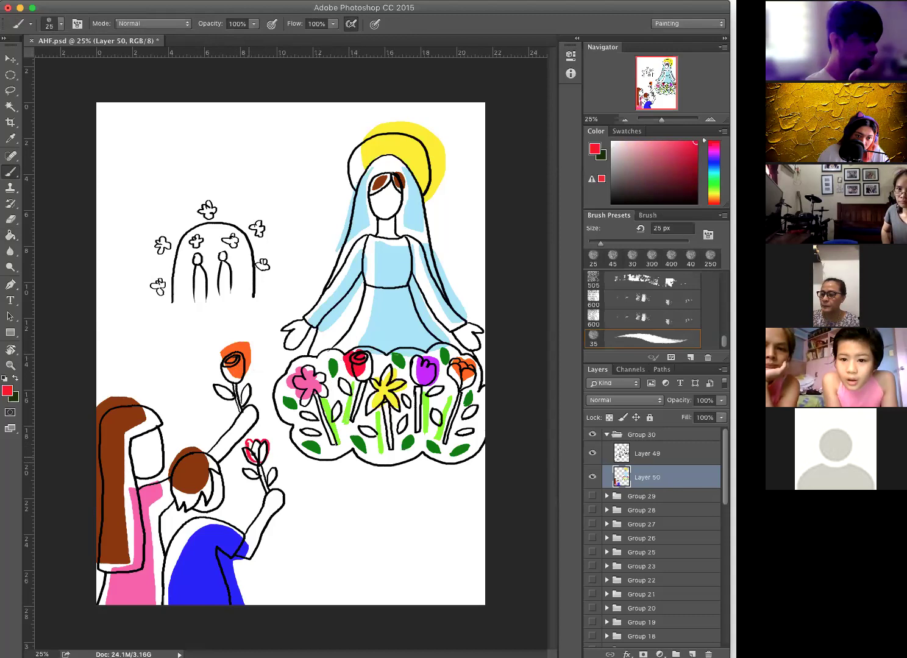
pyautogui.press('g')
pyautogui.click(256, 451)
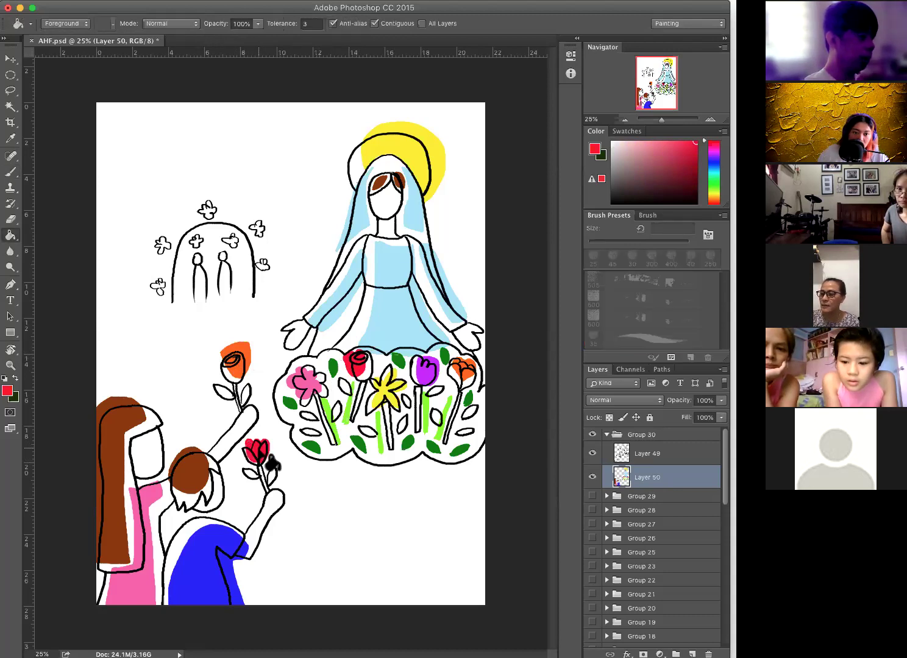
# Sample the light green of the cloud stems and paint stems for both handheld flowers beside the drawn ones.
pyautogui.keyDown('alt'); pyautogui.click(330, 405); pyautogui.keyUp('alt')
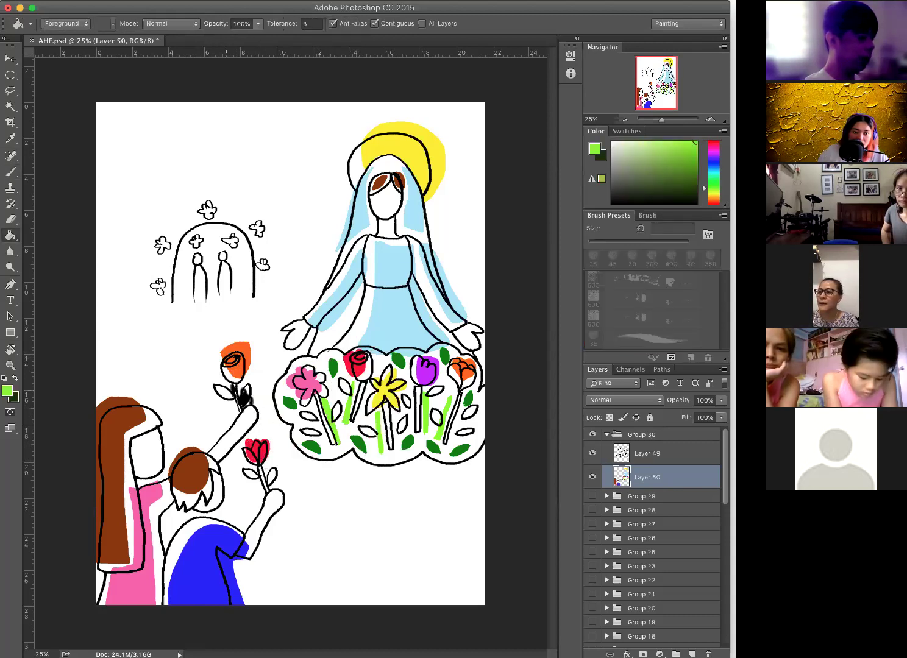
pyautogui.press('b')
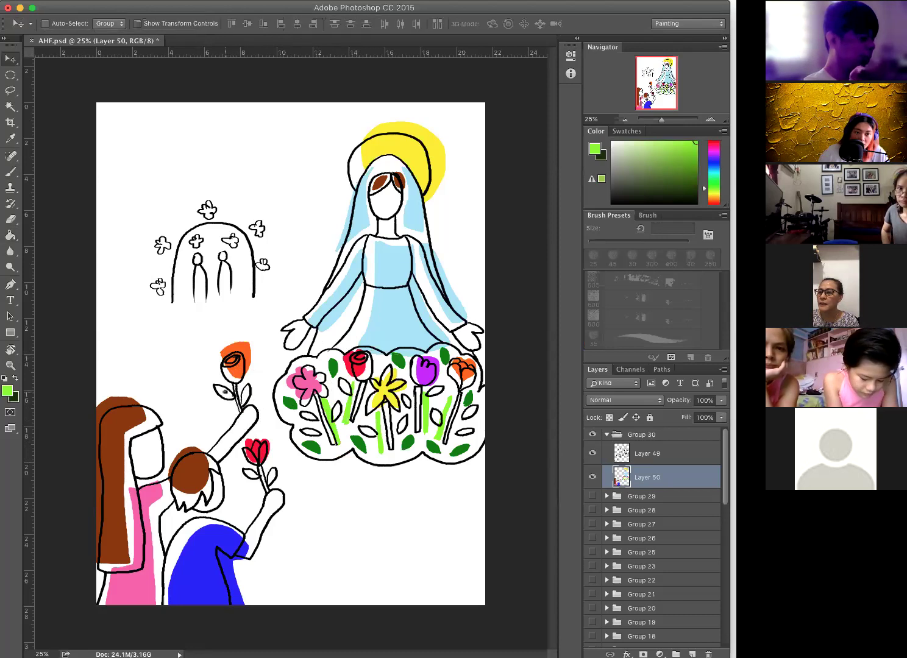
pyautogui.moveTo(237, 427); pyautogui.dragTo(237, 398)
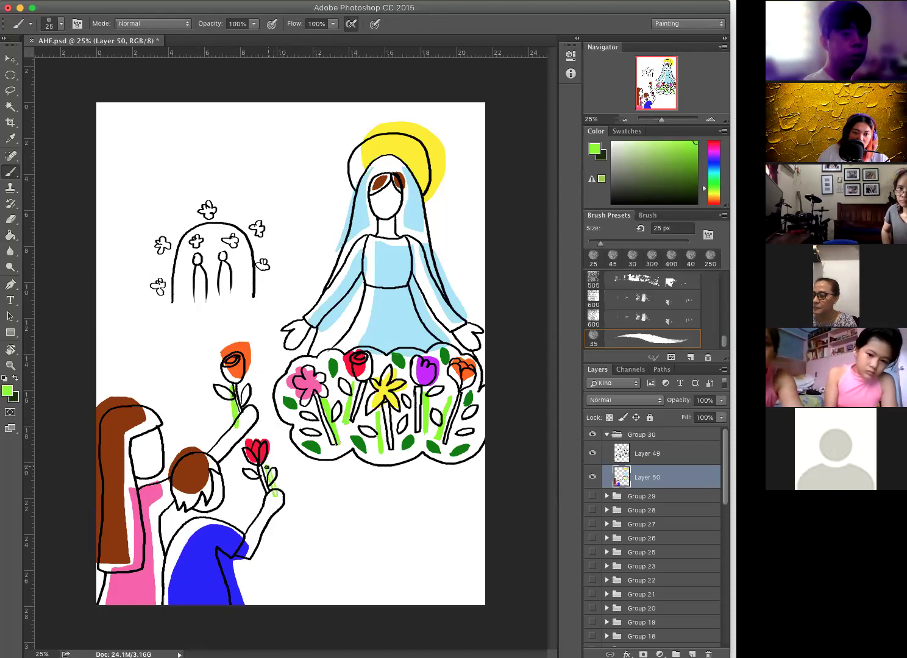
# Sample the dark green of the cloud leaves, outline offset leaves beside both handheld flowers' stems, and fill them.
pyautogui.keyDown('alt'); pyautogui.click(359, 441); pyautogui.keyUp('alt')
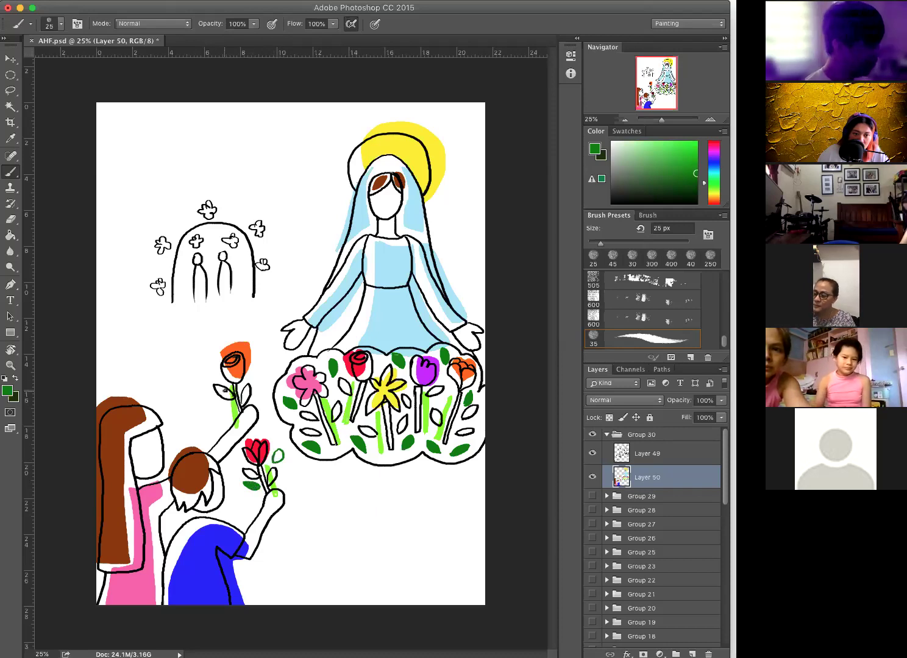
pyautogui.hotkey('ctrl', 'z')
pyautogui.moveTo(213, 404); pyautogui.dragTo(232, 412)
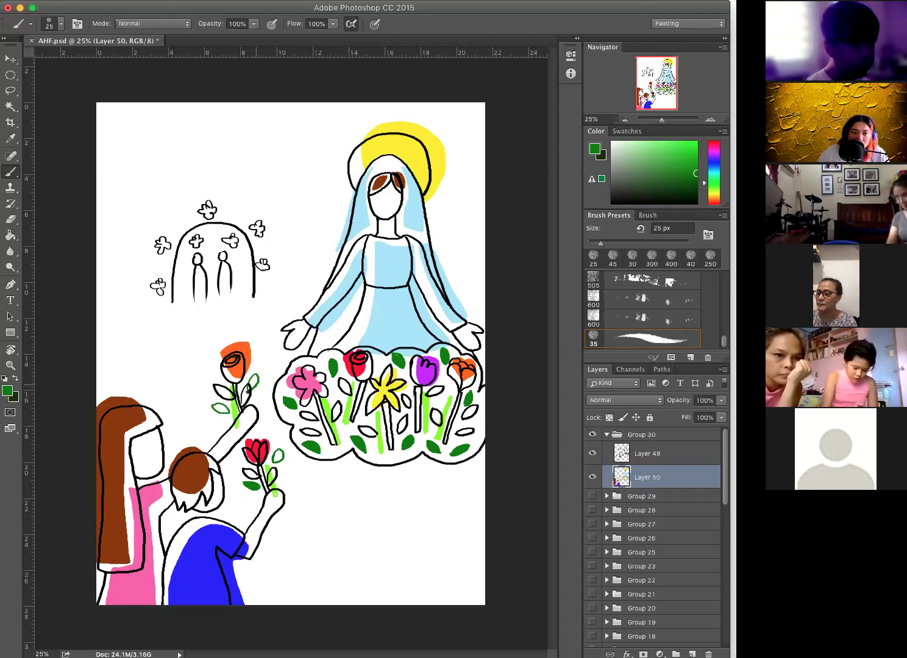
pyautogui.press('g')
pyautogui.click(255, 383)
pyautogui.click(221, 409)
pyautogui.click(277, 456)
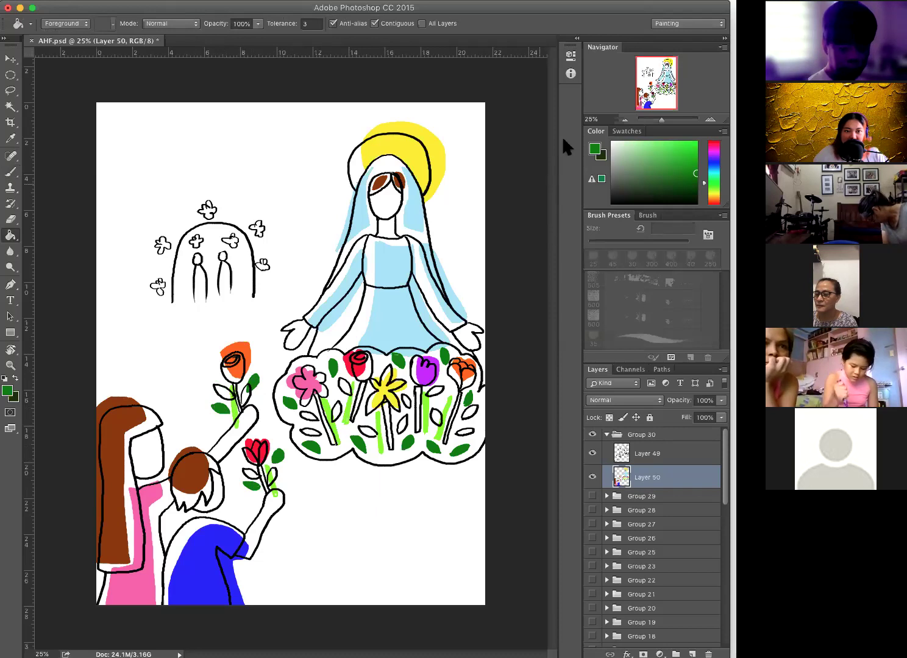
# Outline a large pale lavender arch offset to the left of the drawn arch with two small figures, and fill it.
pyautogui.moveTo(714, 172); pyautogui.dragTo(715, 158)
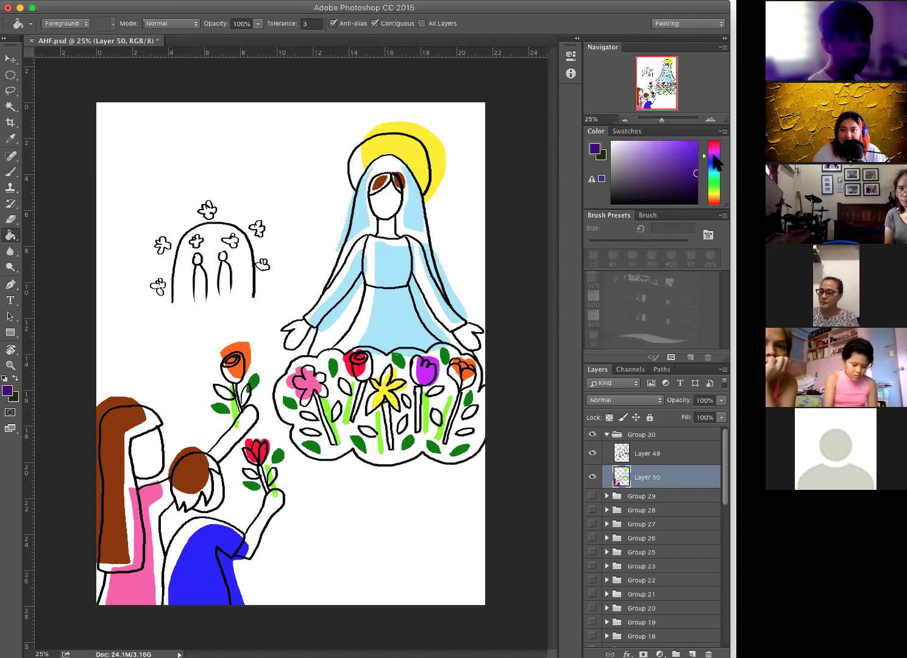
pyautogui.click(630, 142)
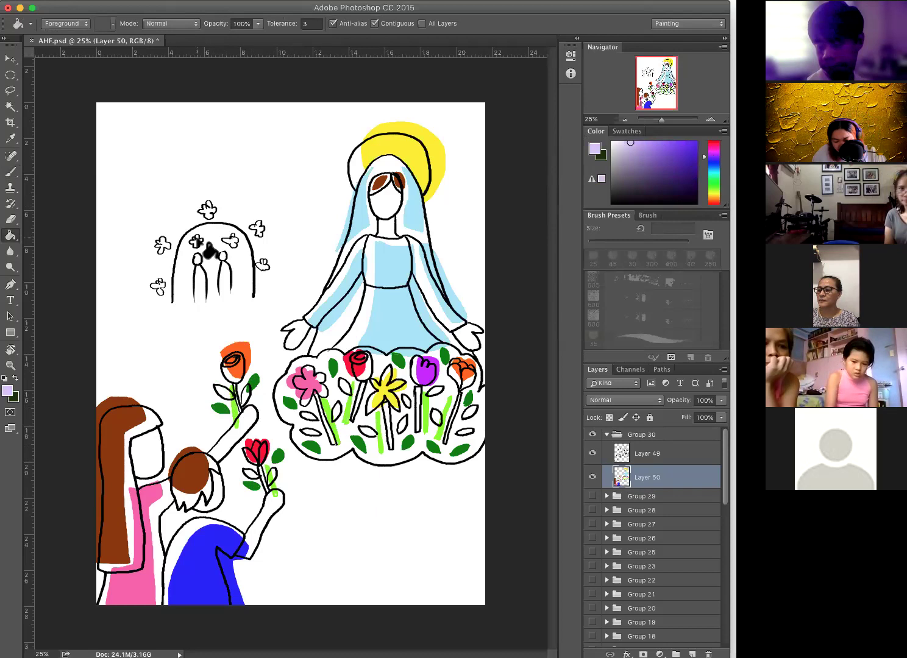
pyautogui.press('b')
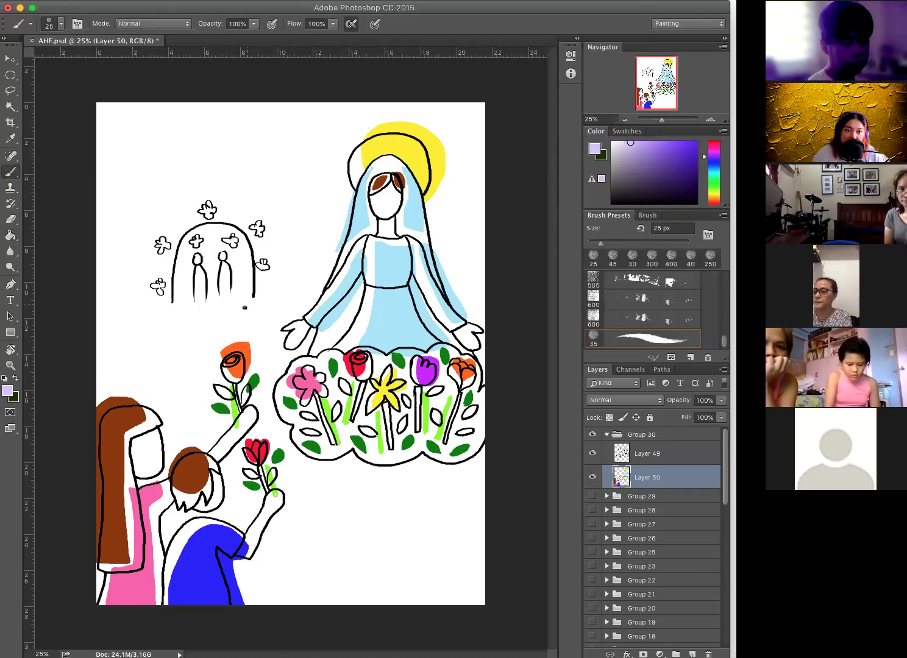
pyautogui.moveTo(148, 224)
pyautogui.mouseDown()
pyautogui.moveTo(127, 264)
pyautogui.moveTo(125, 318)
pyautogui.moveTo(243, 315)
pyautogui.mouseUp()
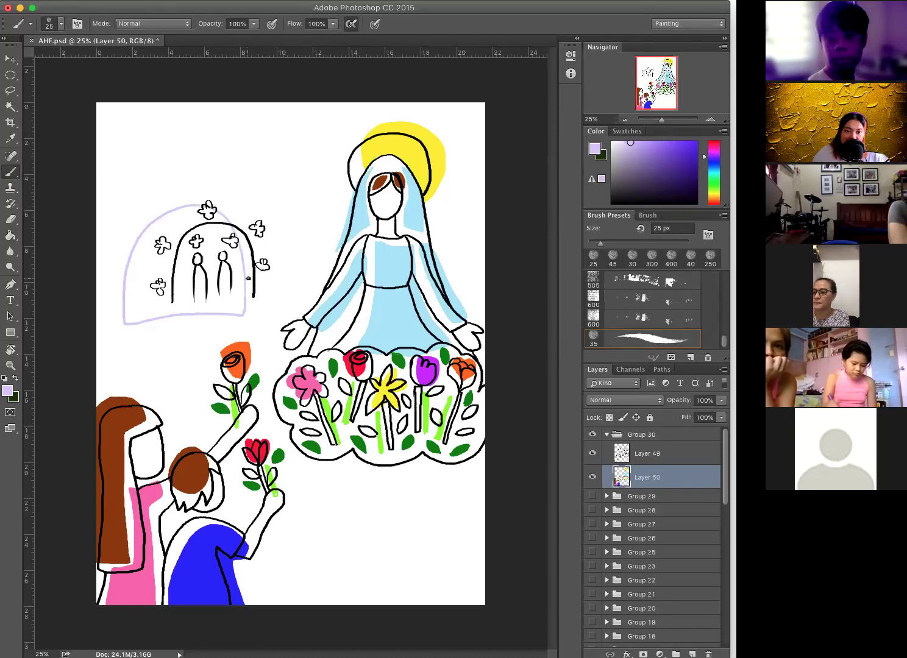
pyautogui.press('g')
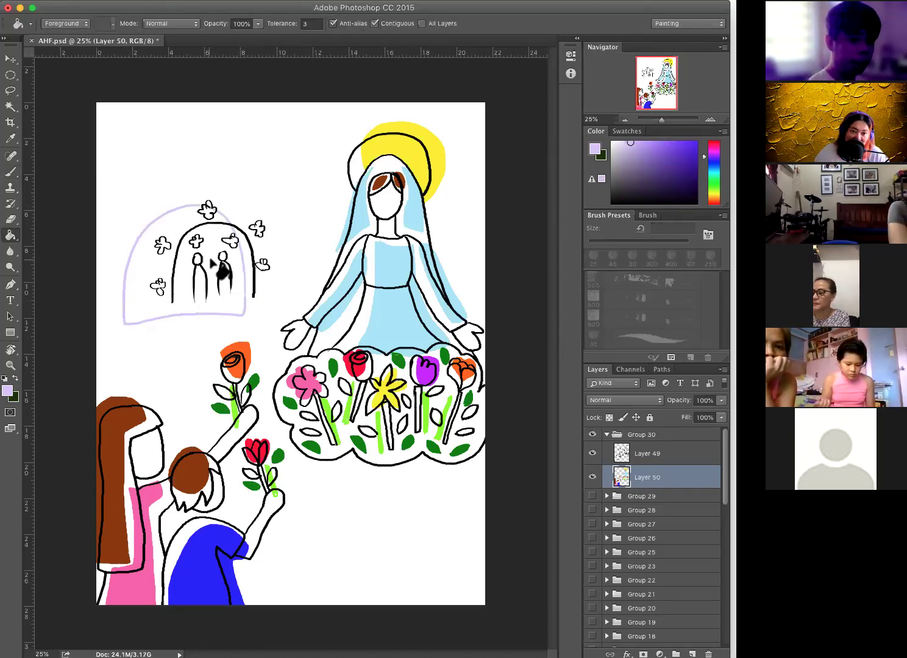
pyautogui.click(207, 259)
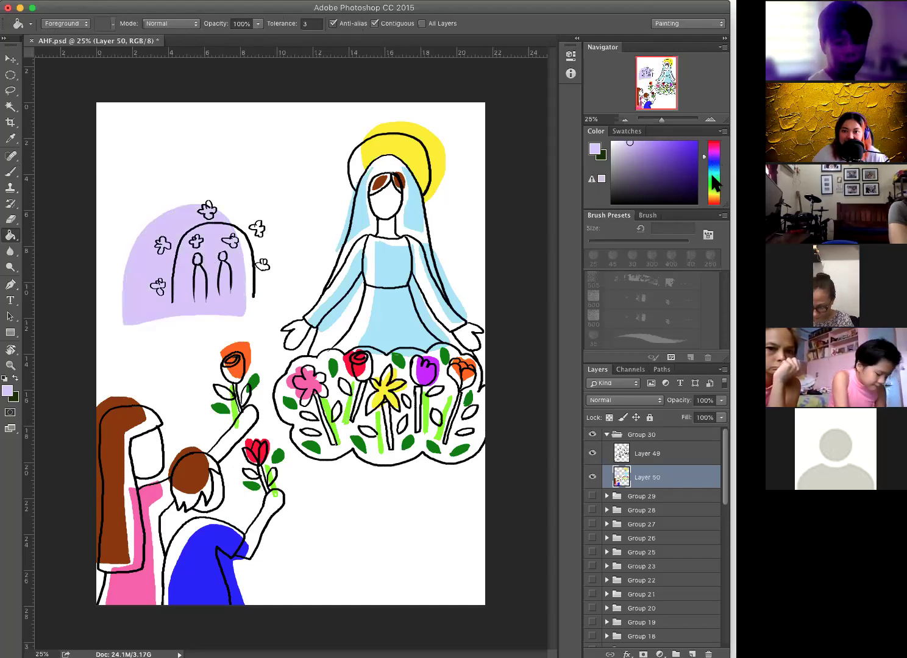
# Pick a turquoise color, outline a large arch rising from the canvas's lower edge beneath the flower cloud, and fill it.
pyautogui.moveTo(711, 160); pyautogui.dragTo(710, 154)
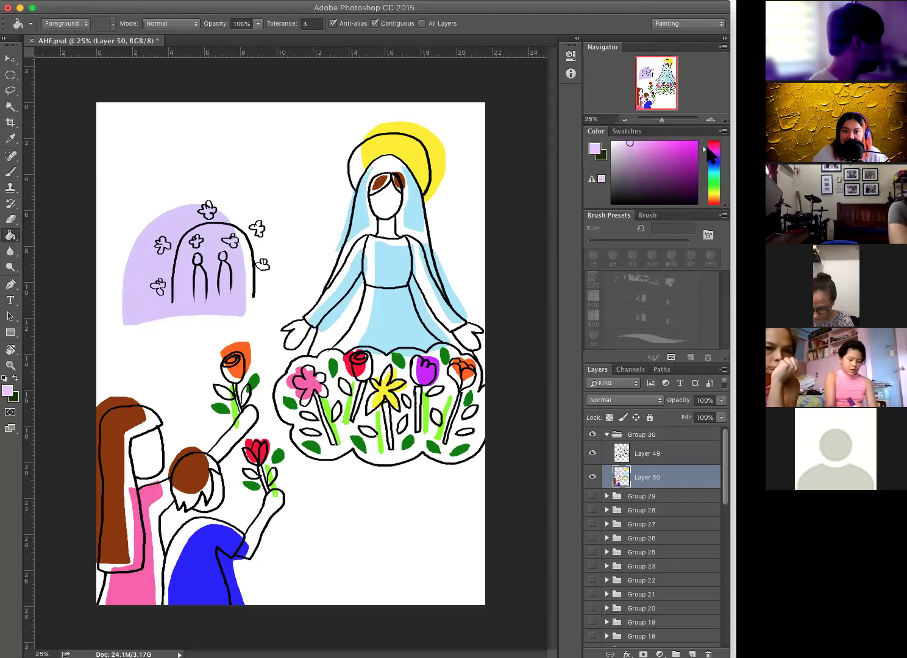
pyautogui.moveTo(710, 148); pyautogui.dragTo(709, 170)
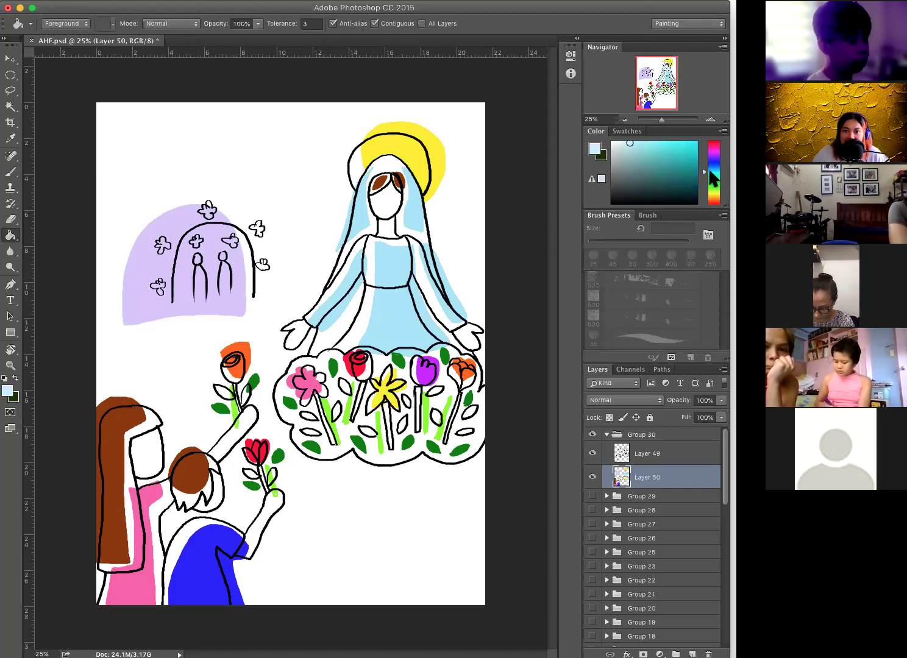
pyautogui.moveTo(650, 153); pyautogui.dragTo(670, 150)
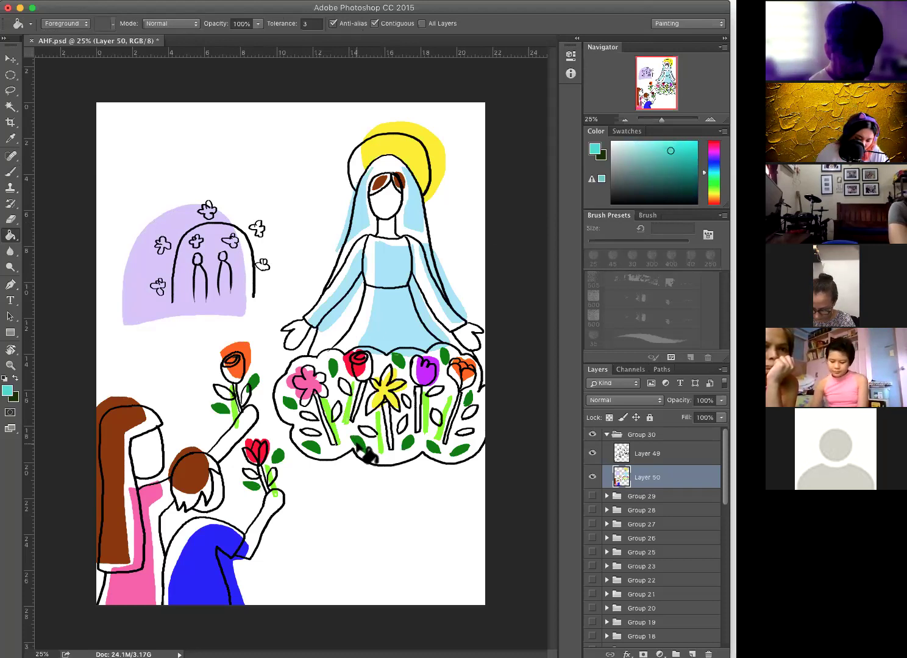
pyautogui.press('b')
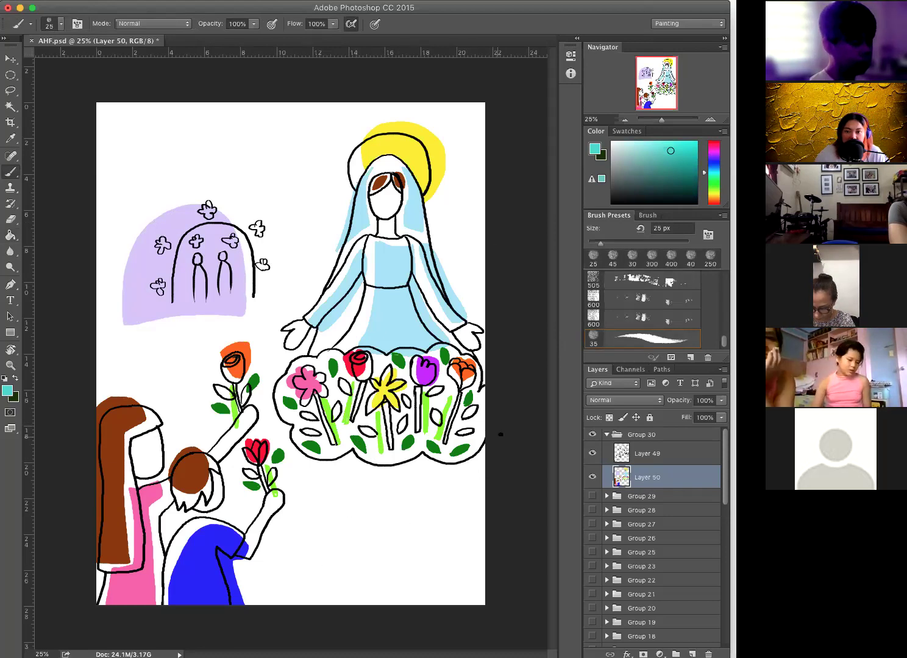
pyautogui.moveTo(483, 459)
pyautogui.mouseDown()
pyautogui.moveTo(423, 467)
pyautogui.moveTo(382, 489)
pyautogui.mouseUp()
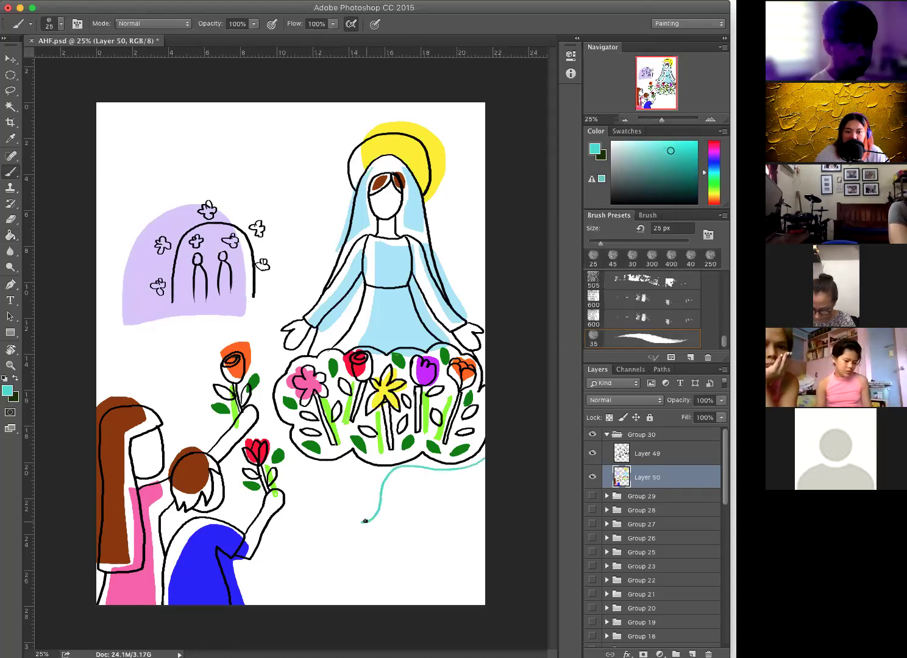
pyautogui.press('super+z')
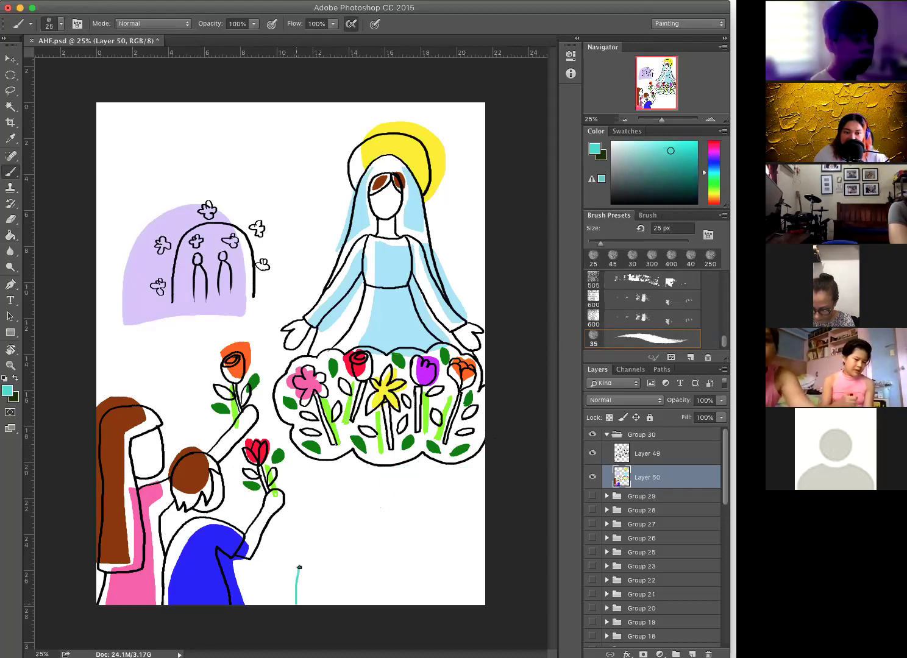
pyautogui.moveTo(379, 472); pyautogui.dragTo(429, 491)
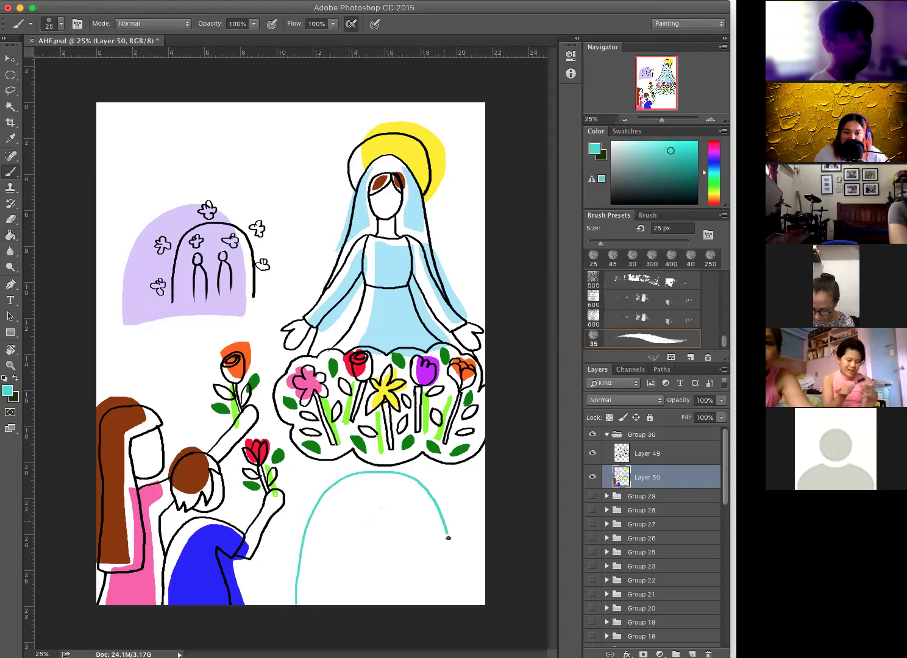
pyautogui.press('g')
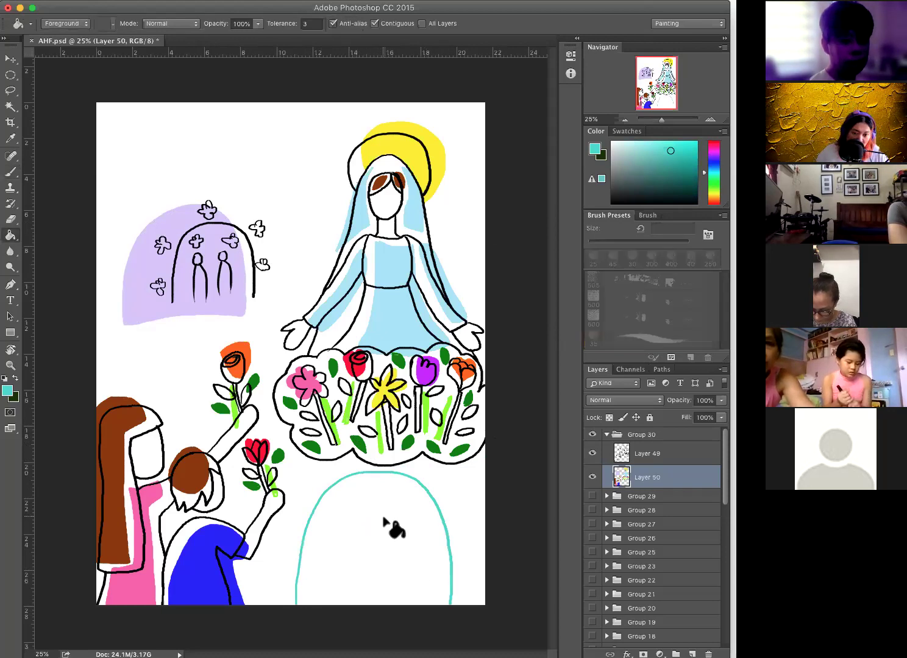
pyautogui.click(391, 530)
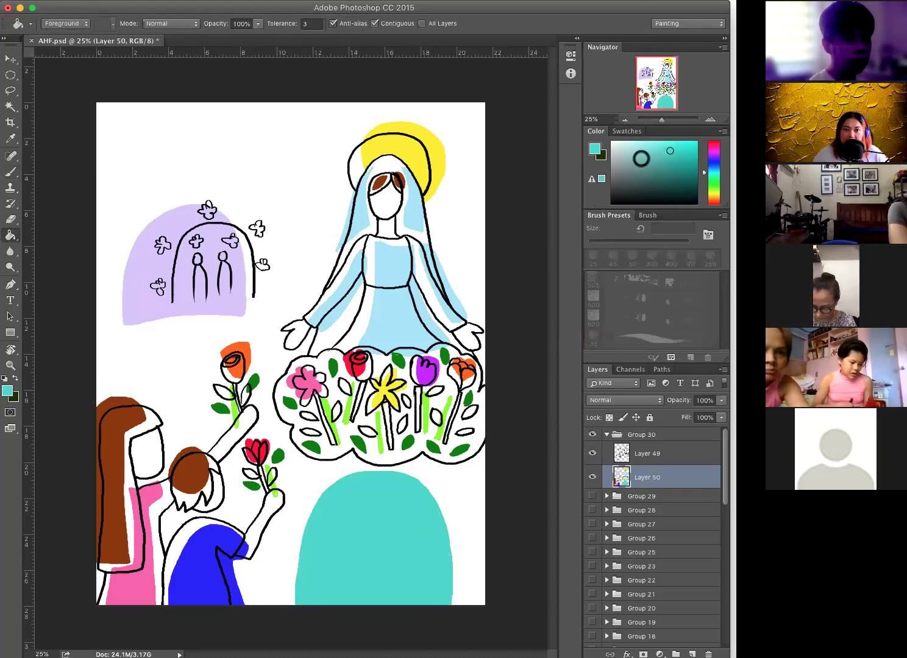
# Set the foreground color to a light orange and activate the Brush tool for a border outline.
pyautogui.moveTo(719, 193); pyautogui.dragTo(717, 198)
pyautogui.click(675, 150)
pyautogui.moveTo(676, 150); pyautogui.dragTo(687, 140)
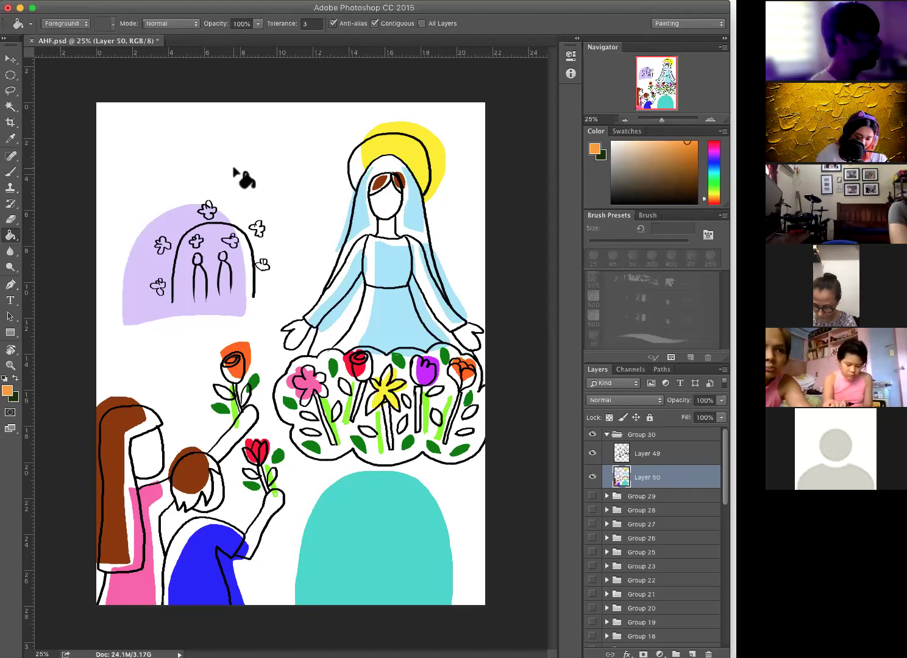
pyautogui.press('b')
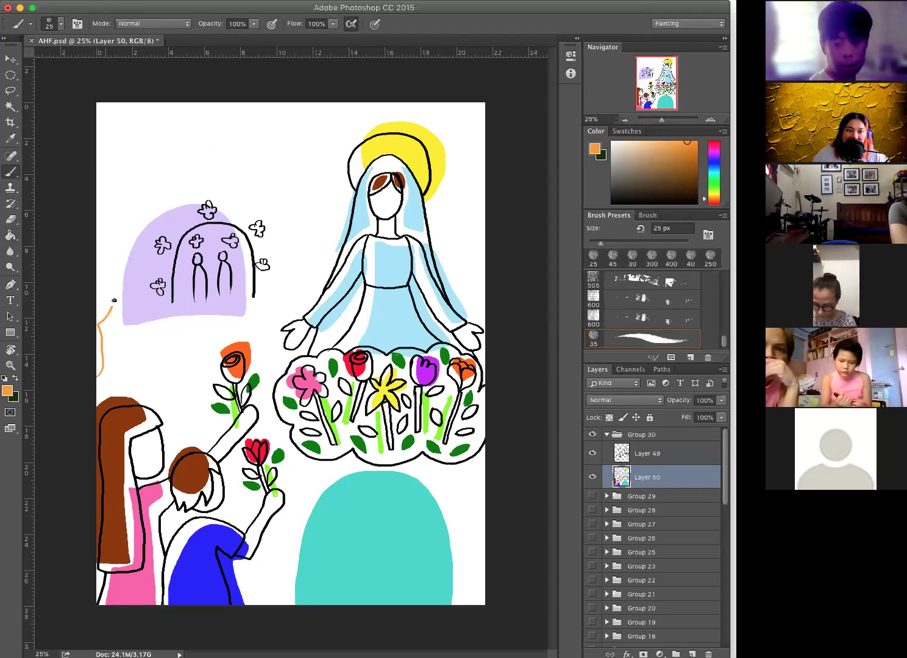
pyautogui.press('super+z')
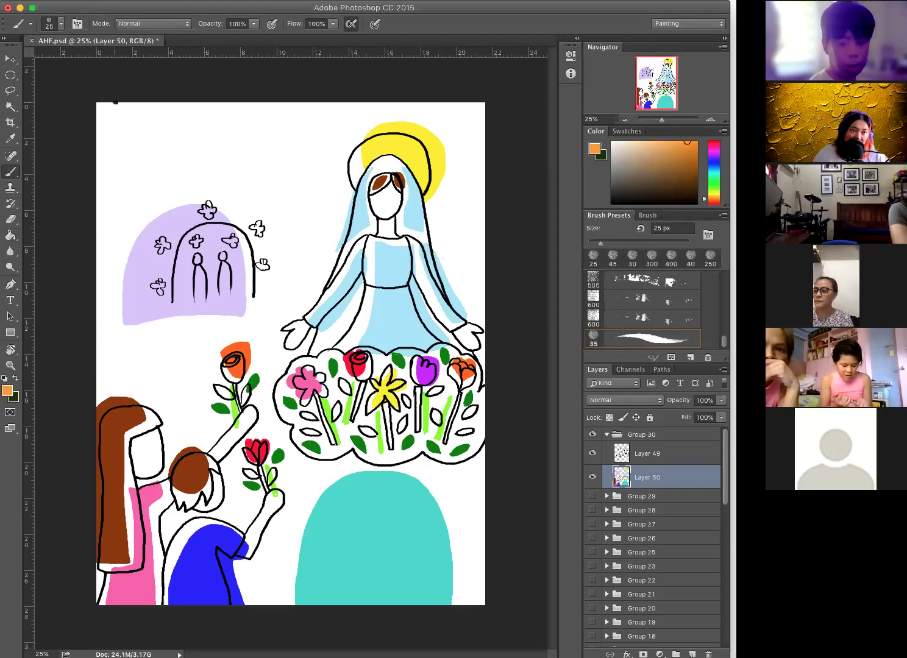
pyautogui.moveTo(131, 104)
pyautogui.mouseDown()
pyautogui.moveTo(113, 179)
pyautogui.moveTo(121, 206)
pyautogui.moveTo(109, 252)
pyautogui.moveTo(119, 287)
pyautogui.moveTo(104, 324)
pyautogui.moveTo(116, 349)
pyautogui.moveTo(108, 366)
pyautogui.mouseUp()
pyautogui.press('super+z')
pyautogui.moveTo(132, 103)
pyautogui.mouseDown()
pyautogui.moveTo(114, 160)
pyautogui.moveTo(126, 183)
pyautogui.mouseUp()
pyautogui.press('super+z')
# Outline wavy orange bands along the canvas's upper left side and top edge, fill both bands, and save the document.
pyautogui.moveTo(131, 105)
pyautogui.mouseDown()
pyautogui.moveTo(119, 165)
pyautogui.moveTo(123, 209)
pyautogui.moveTo(107, 293)
pyautogui.moveTo(120, 317)
pyautogui.moveTo(118, 379)
pyautogui.moveTo(92, 382)
pyautogui.mouseUp()
pyautogui.moveTo(142, 103)
pyautogui.mouseDown()
pyautogui.moveTo(160, 118)
pyautogui.moveTo(229, 117)
pyautogui.moveTo(263, 128)
pyautogui.moveTo(284, 113)
pyautogui.mouseUp()
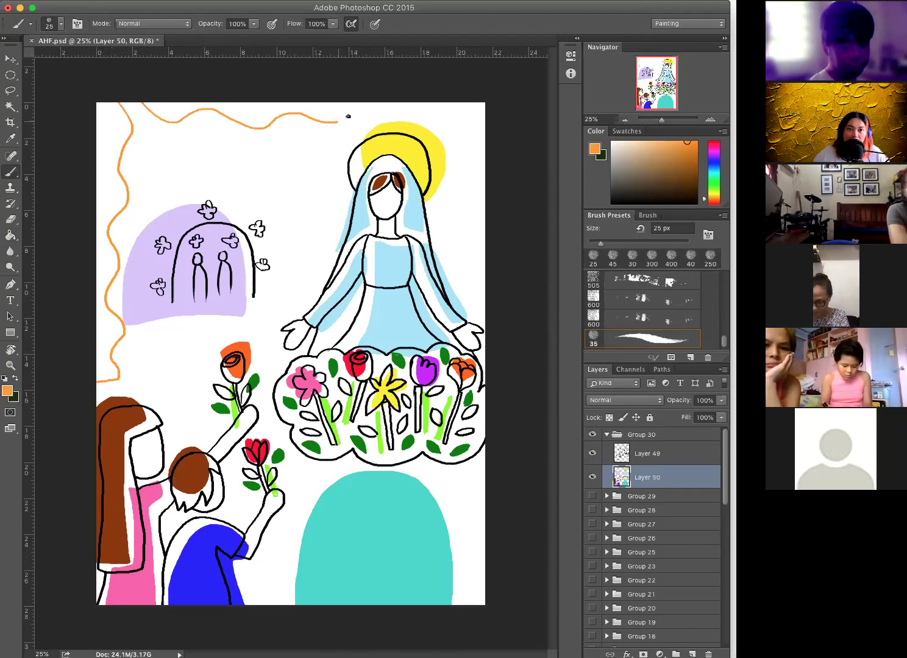
pyautogui.moveTo(390, 117)
pyautogui.mouseDown()
pyautogui.moveTo(410, 111)
pyautogui.moveTo(457, 130)
pyautogui.moveTo(457, 103)
pyautogui.mouseUp()
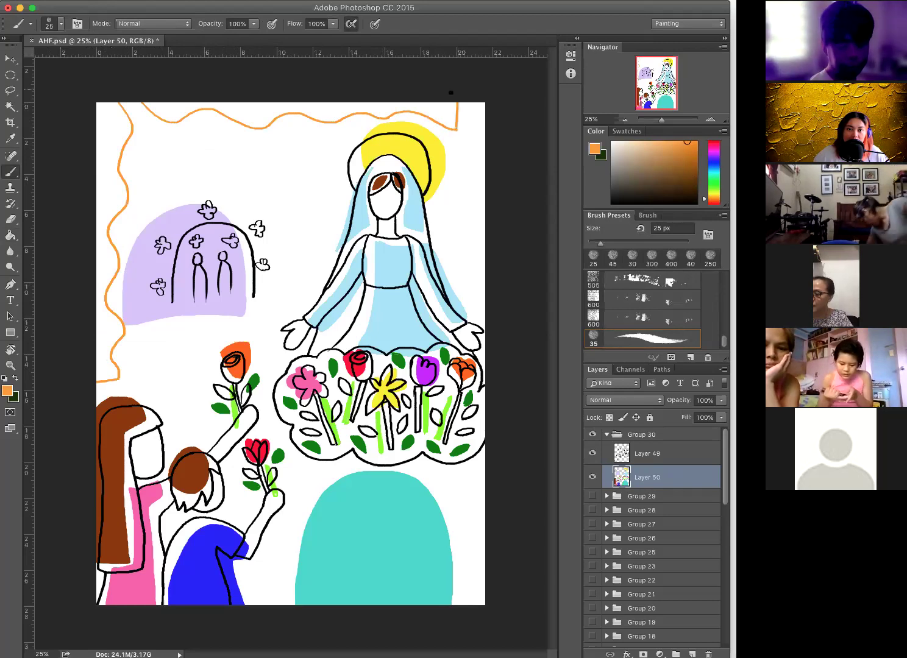
pyautogui.press('g')
pyautogui.click(371, 109)
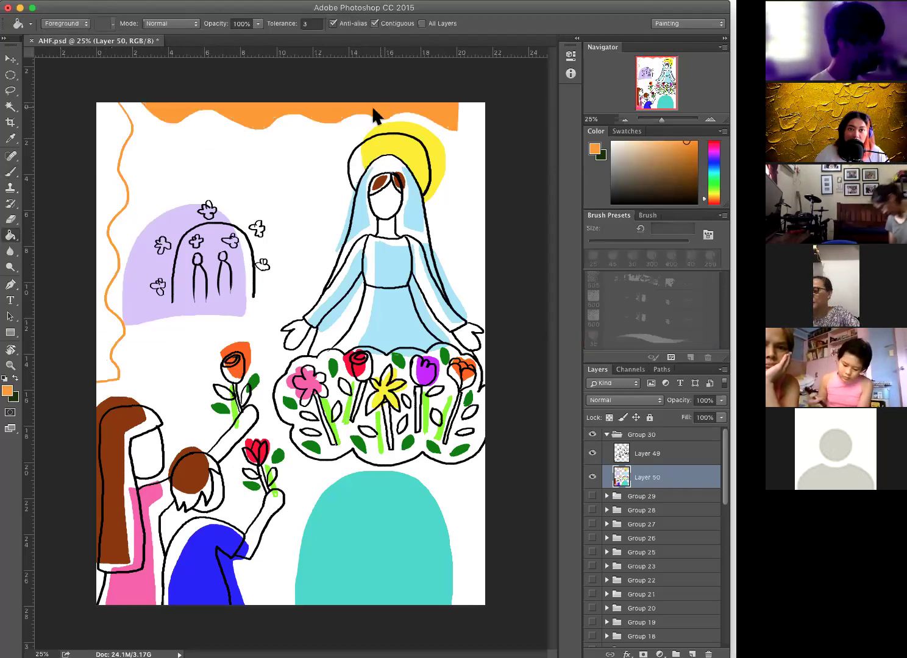
pyautogui.click(109, 146)
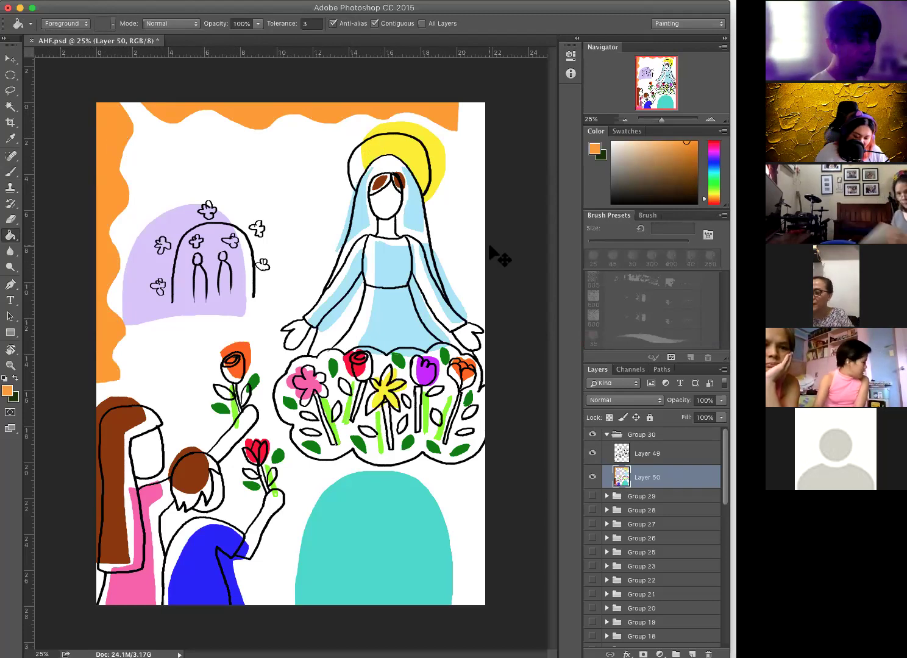
pyautogui.press('super+s')
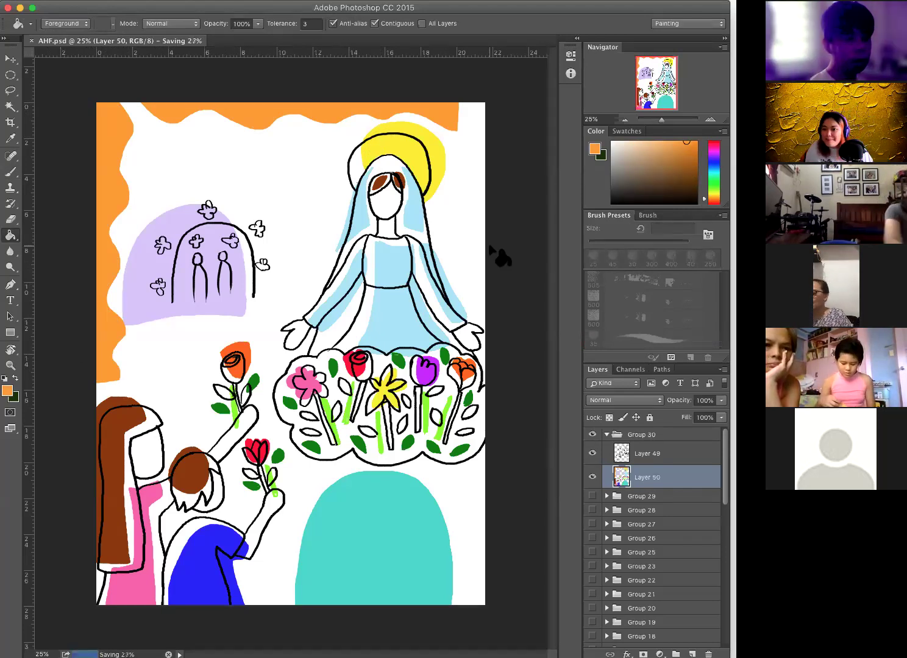